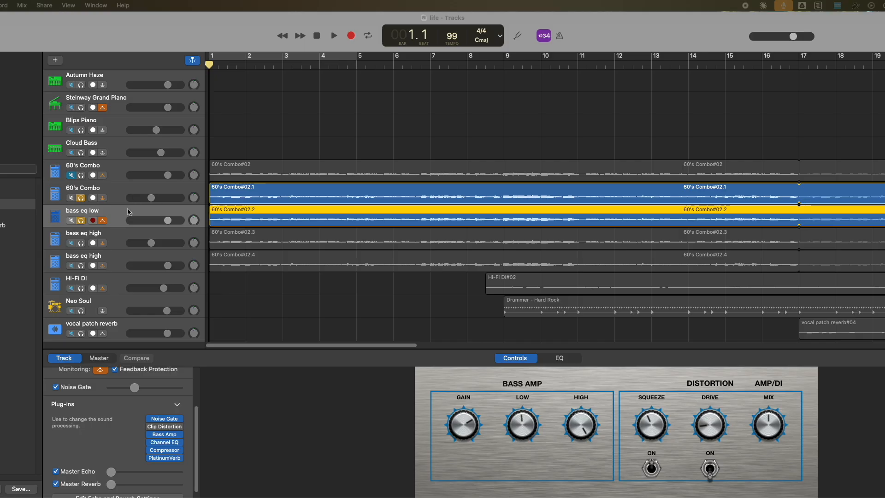
Play the soloed 60's Combo and bass eq low tracks together from the start, and return the playhead to bar 1.
{"action": "left_click", "coordinate": [333, 36]}
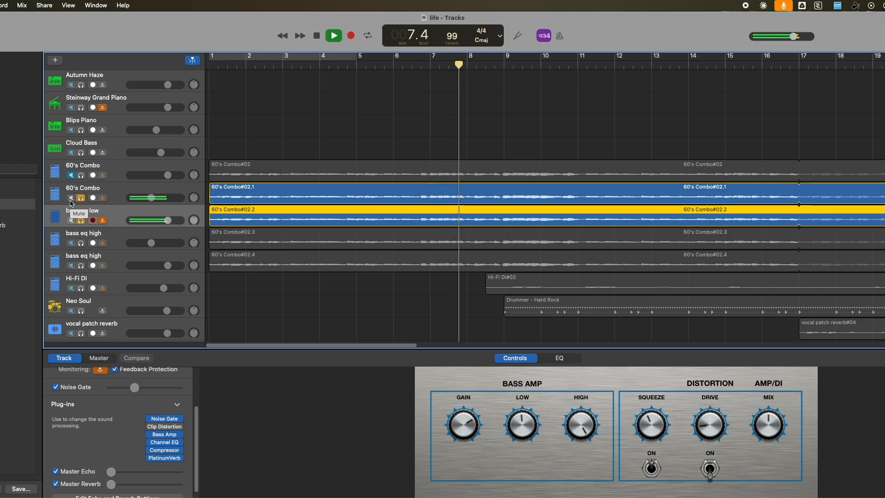
{"action": "left_click", "coordinate": [318, 39]}
{"action": "left_click", "coordinate": [318, 39]}
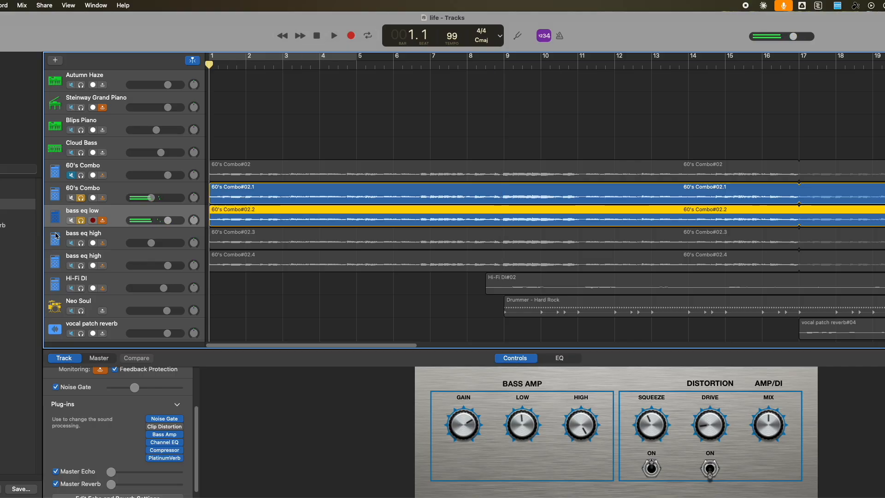
Compare bass eq low alone, the second 60's Combo track alone and both together by switching their mute and solo states during playback.
{"action": "left_click", "coordinate": [71, 199]}
{"action": "key", "text": "space"}
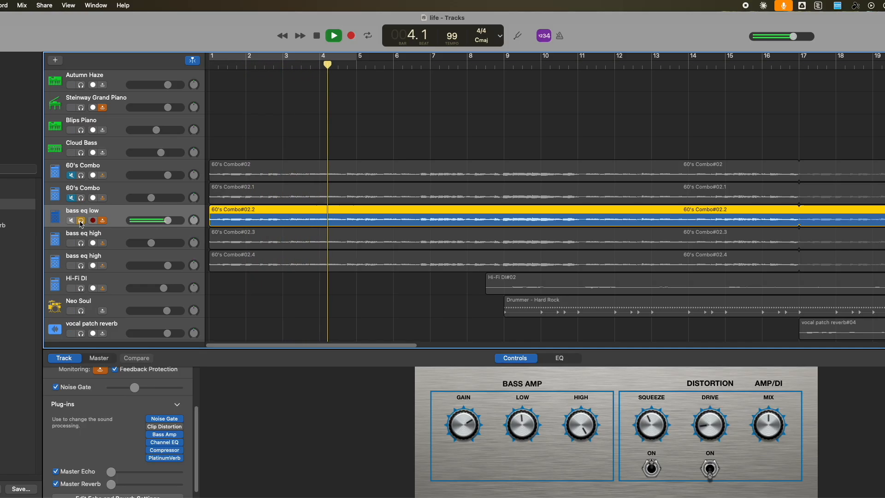
{"action": "left_click", "coordinate": [81, 198]}
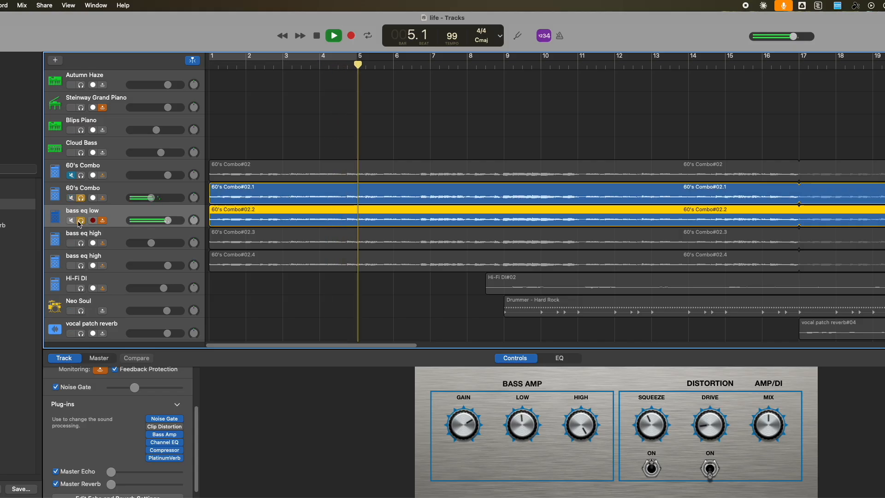
{"action": "left_click", "coordinate": [81, 220]}
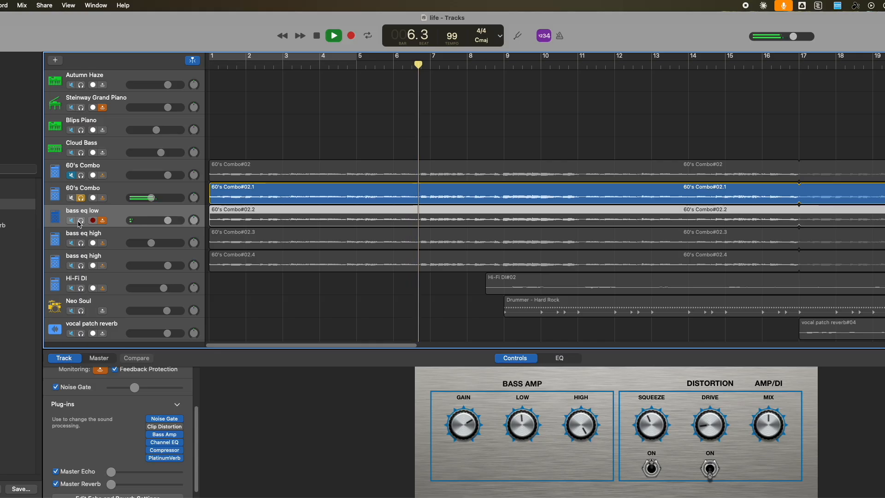
{"action": "left_click", "coordinate": [81, 220]}
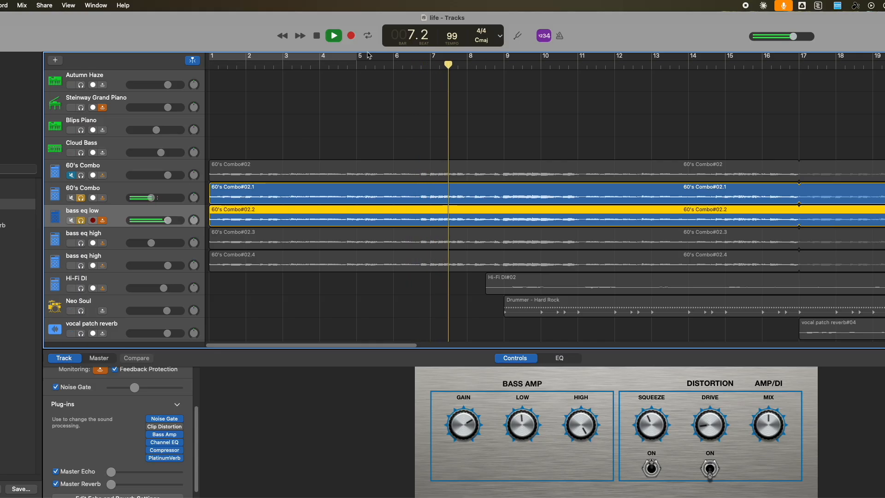
{"action": "left_click", "coordinate": [317, 38]}
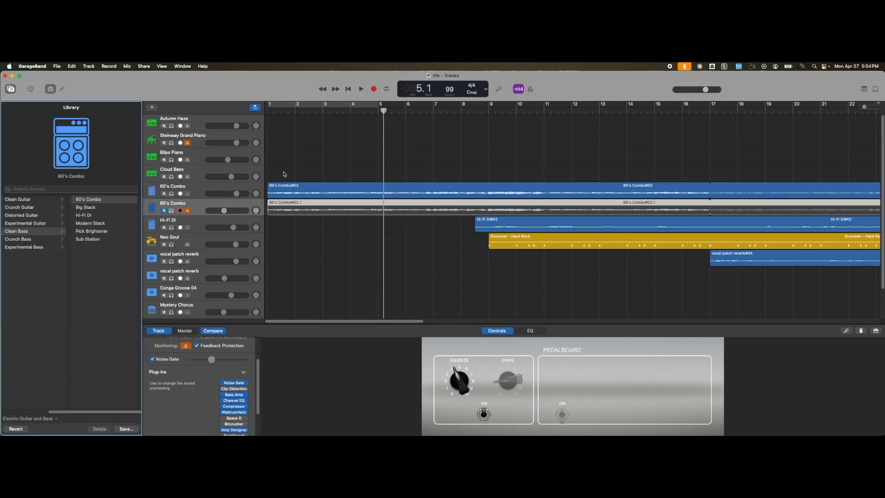
Create a new Mic or Line audio track using Input 2.
{"action": "left_click", "coordinate": [154, 108]}
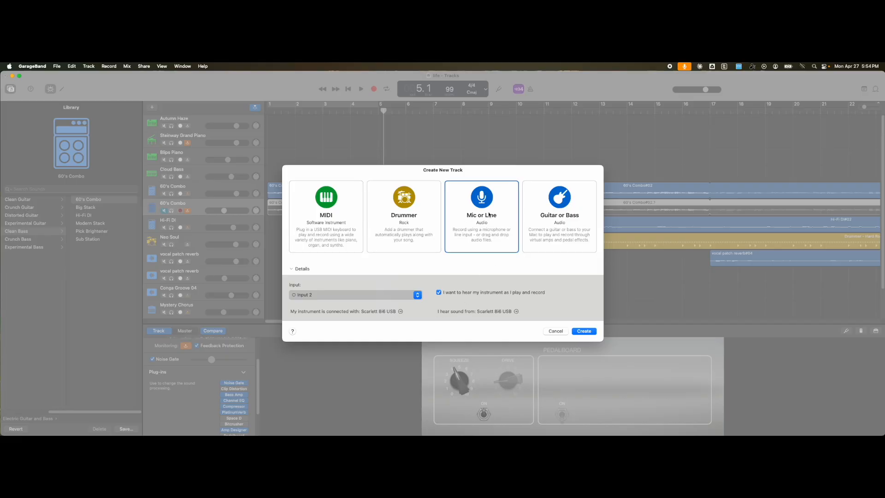
{"action": "left_click", "coordinate": [328, 297]}
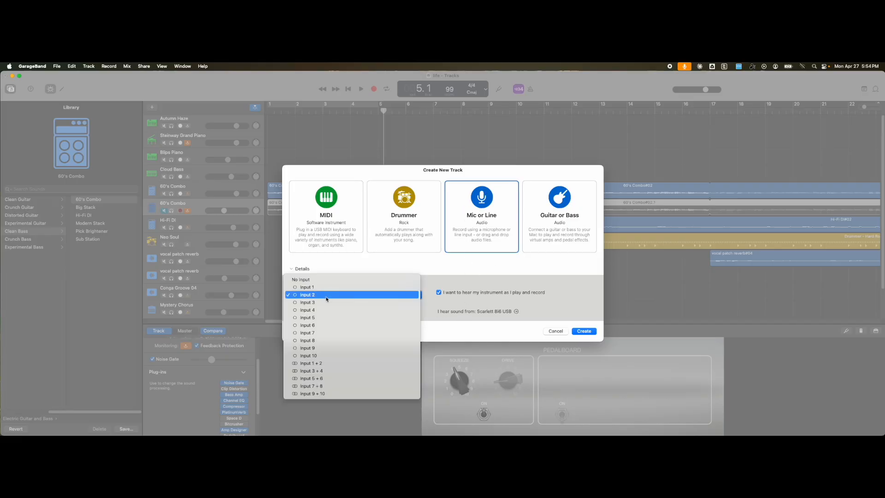
{"action": "left_click", "coordinate": [326, 295]}
{"action": "left_click", "coordinate": [584, 331]}
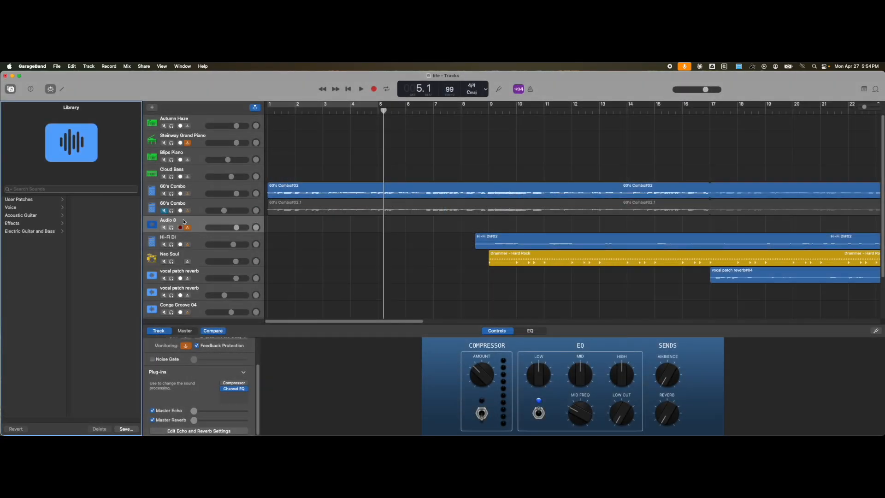
Rename the new audio track as bass track 1.
{"action": "double_click", "coordinate": [171, 220]}
{"action": "type", "text": "bass track 1"}
{"action": "key", "text": "Return"}
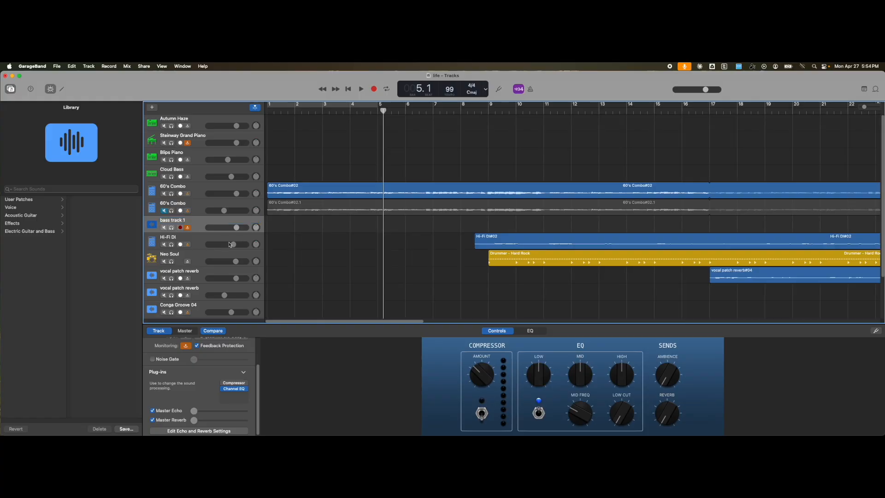
Copy the opening region of the first 60's Combo track and select bass track 1 as the destination.
{"action": "left_click", "coordinate": [300, 193]}
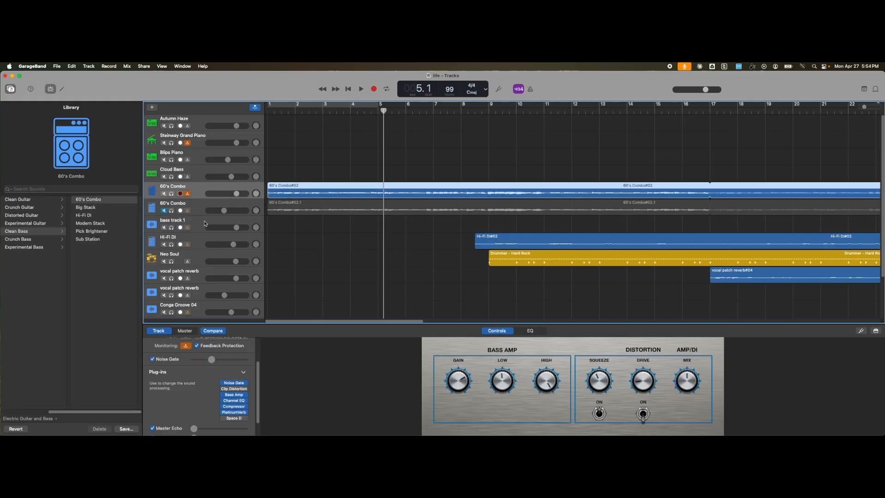
{"action": "left_click", "coordinate": [284, 223]}
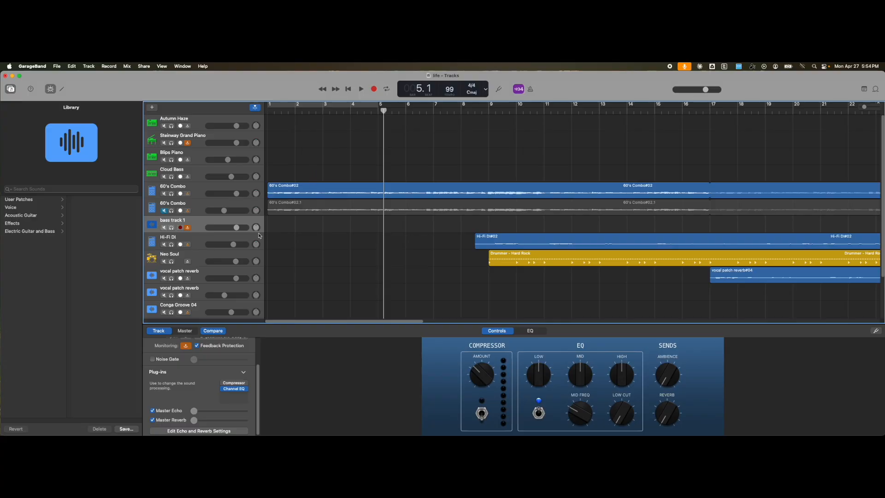
{"action": "left_click", "coordinate": [270, 194]}
{"action": "right_click", "coordinate": [289, 189]}
{"action": "left_click", "coordinate": [300, 199]}
{"action": "left_click", "coordinate": [280, 230]}
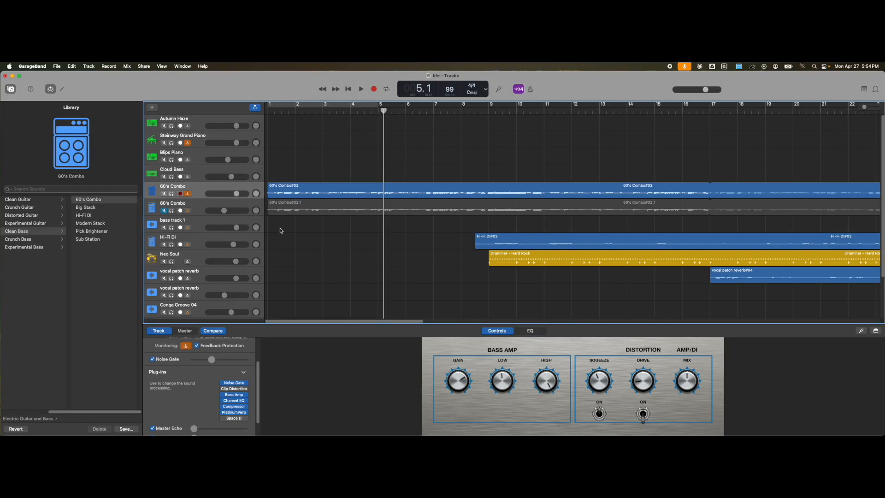
{"action": "left_click", "coordinate": [201, 224]}
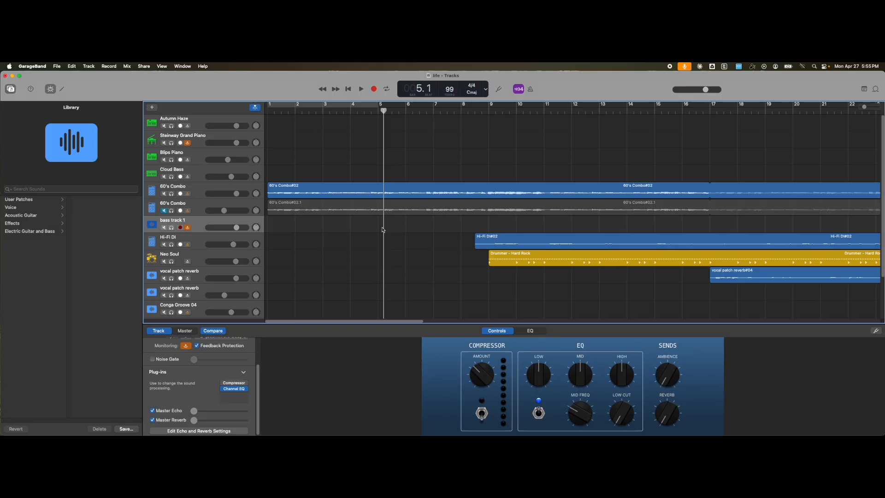
Paste the copied bass region onto bass track 1 at the start of bar 1.
{"action": "right_click", "coordinate": [358, 228]}
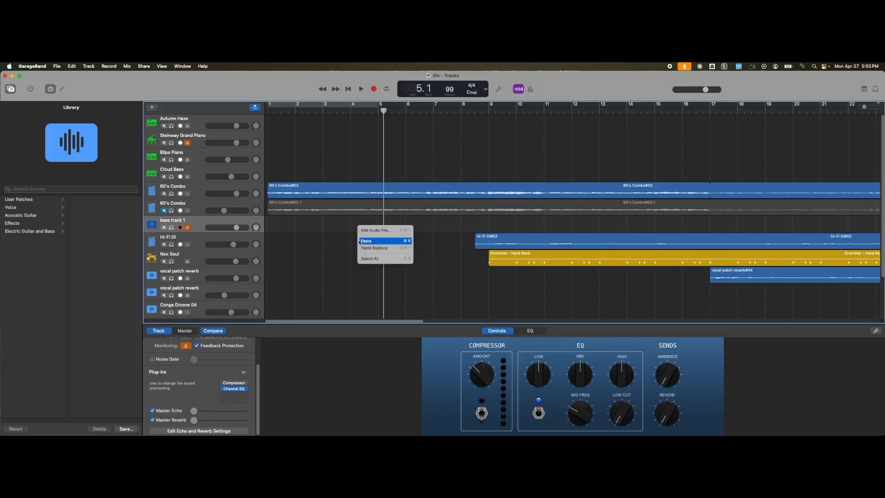
{"action": "left_click", "coordinate": [383, 113]}
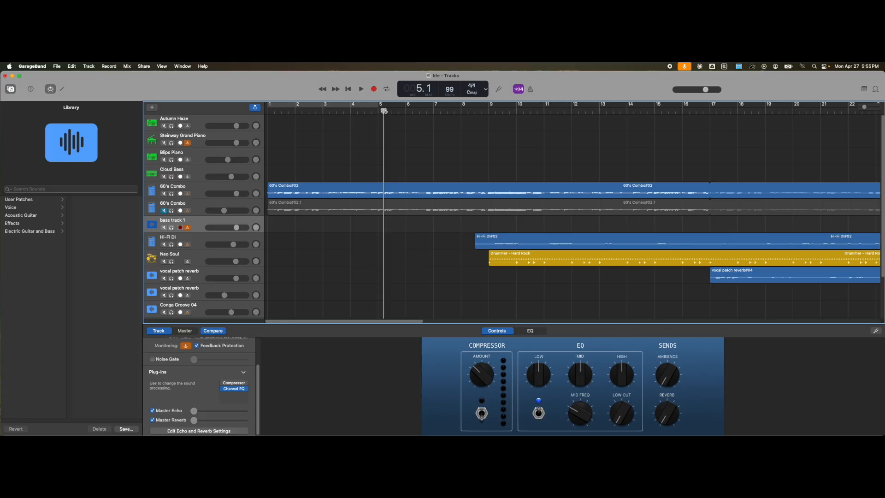
{"action": "left_click_drag", "start_coordinate": [384, 112], "coordinate": [251, 114]}
{"action": "right_click", "coordinate": [281, 228]}
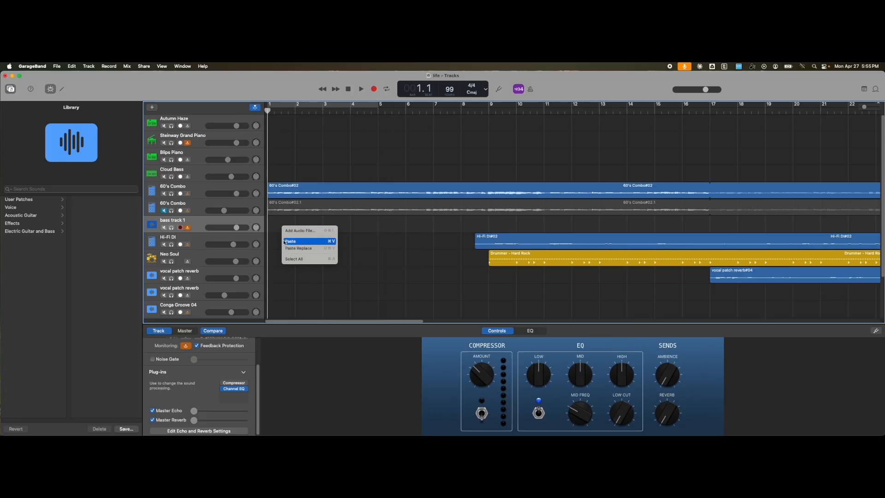
{"action": "left_click", "coordinate": [284, 244]}
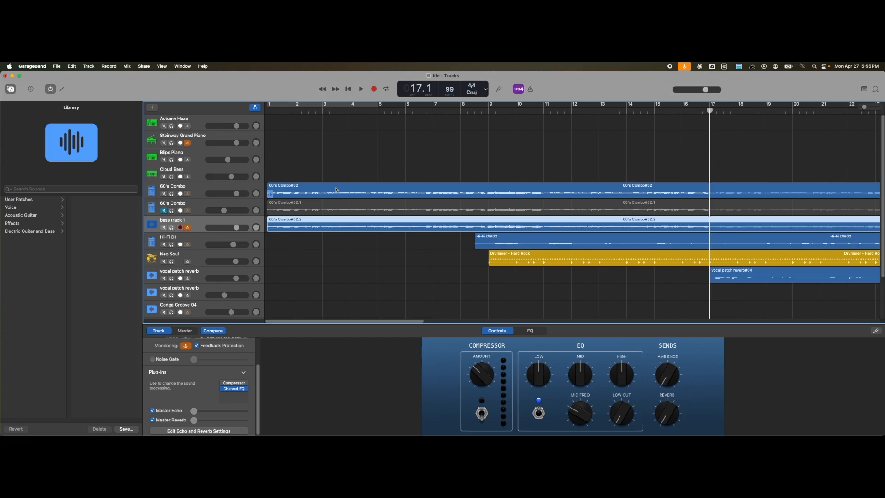
Mute the first 60's Combo track and audition bass track 1 in solo from the start of the song.
{"action": "left_click", "coordinate": [348, 90]}
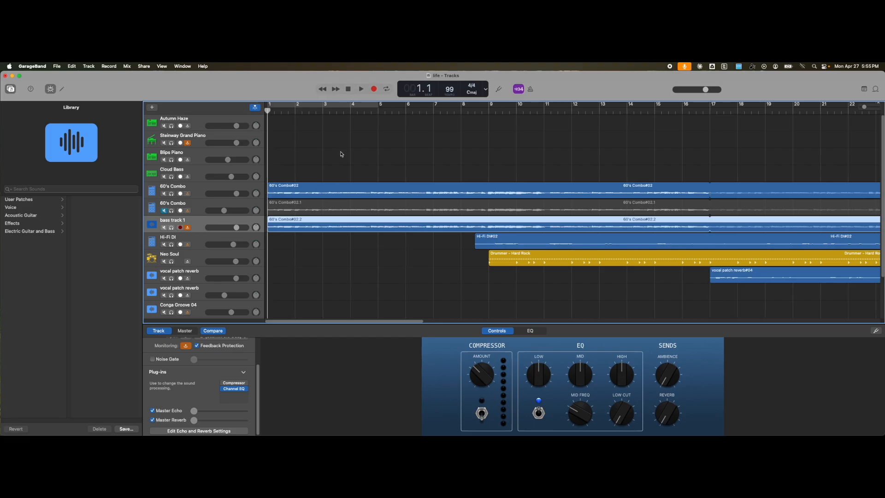
{"action": "left_click", "coordinate": [164, 194]}
{"action": "left_click", "coordinate": [171, 227]}
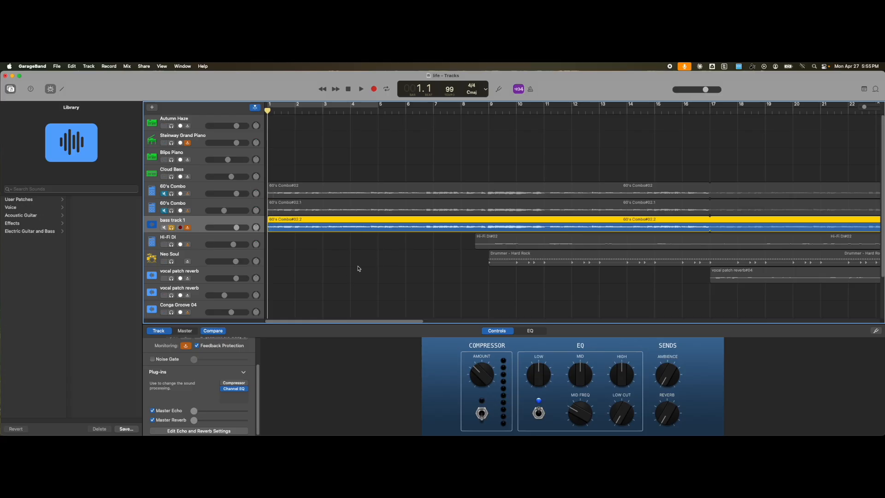
{"action": "key", "text": "space"}
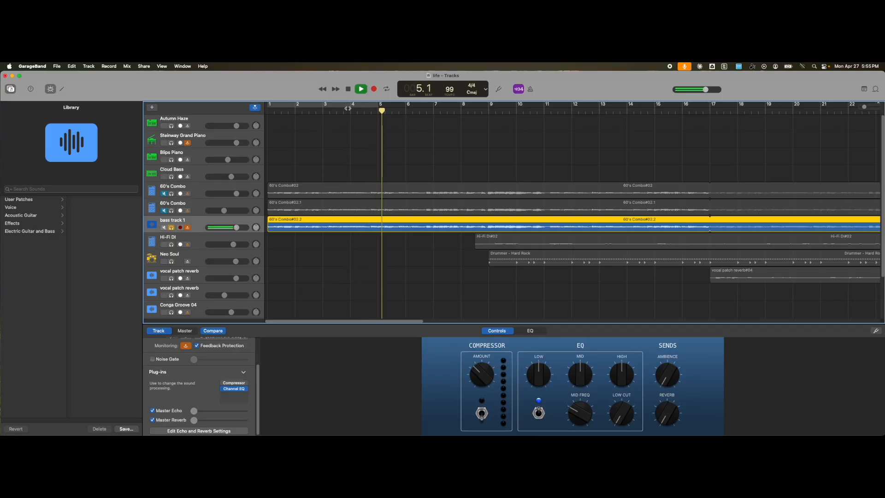
{"action": "left_click", "coordinate": [347, 90]}
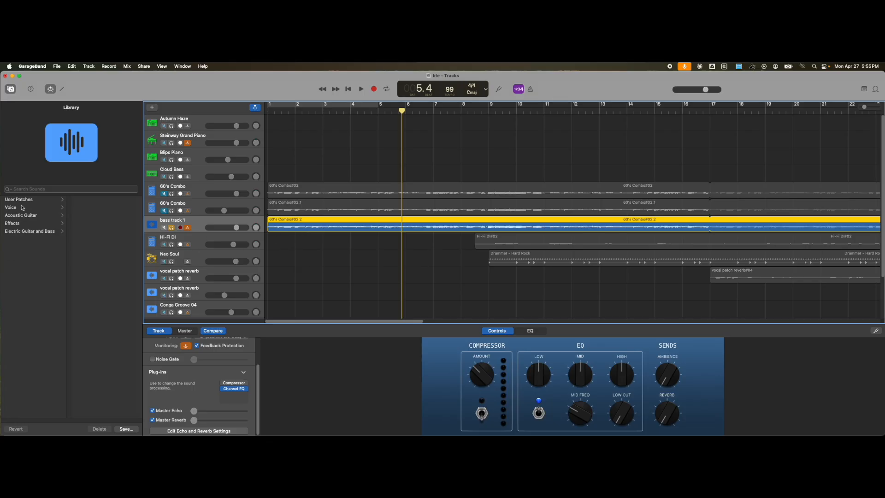
Apply the 60's Combo patch from Electric Guitar and Bass > Clean Bass to bass track 1.
{"action": "left_click", "coordinate": [20, 232]}
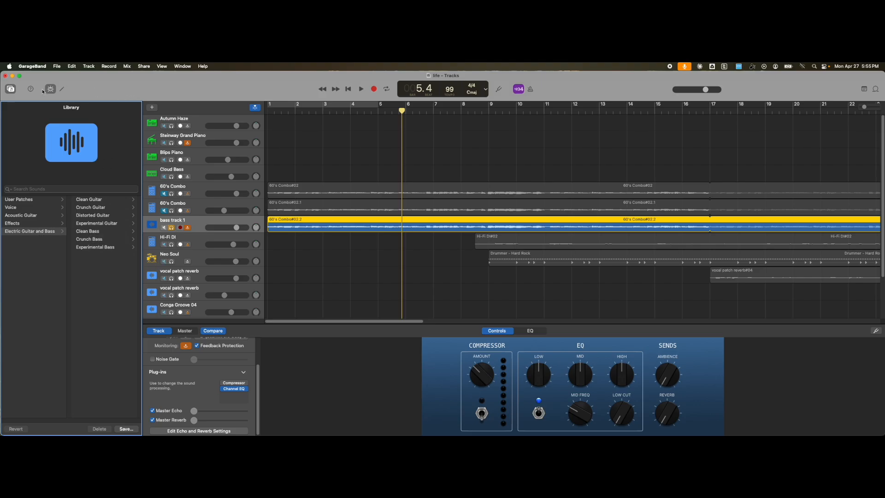
{"action": "left_click", "coordinate": [11, 89]}
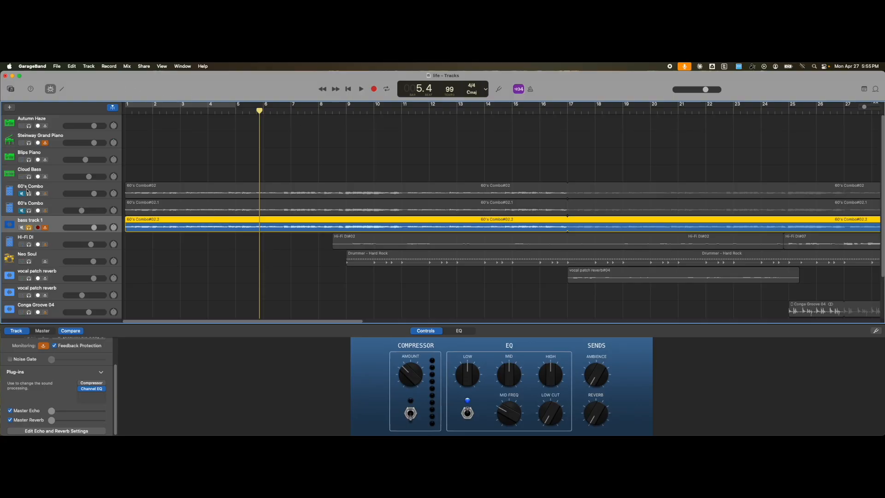
{"action": "left_click", "coordinate": [11, 90]}
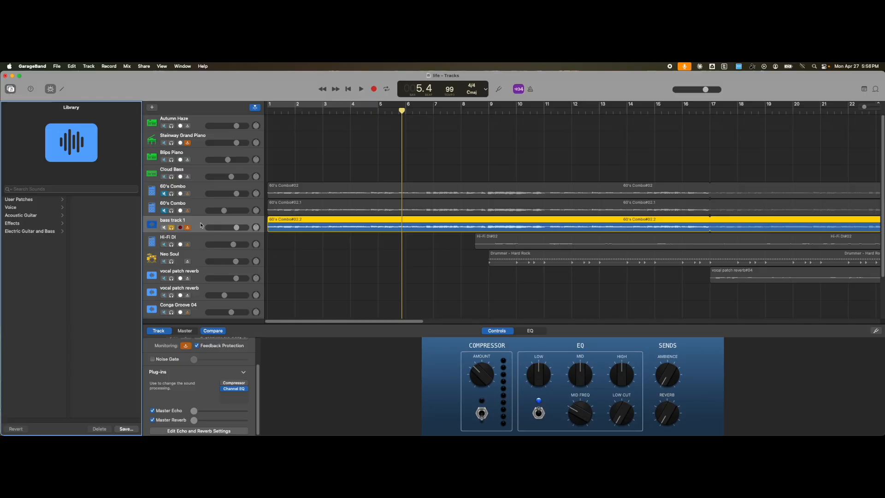
{"action": "left_click", "coordinate": [26, 235]}
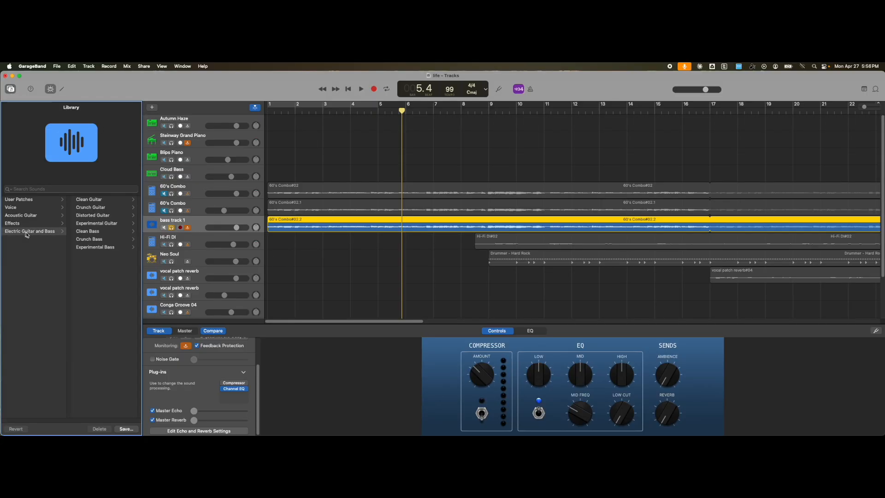
{"action": "left_click", "coordinate": [100, 233]}
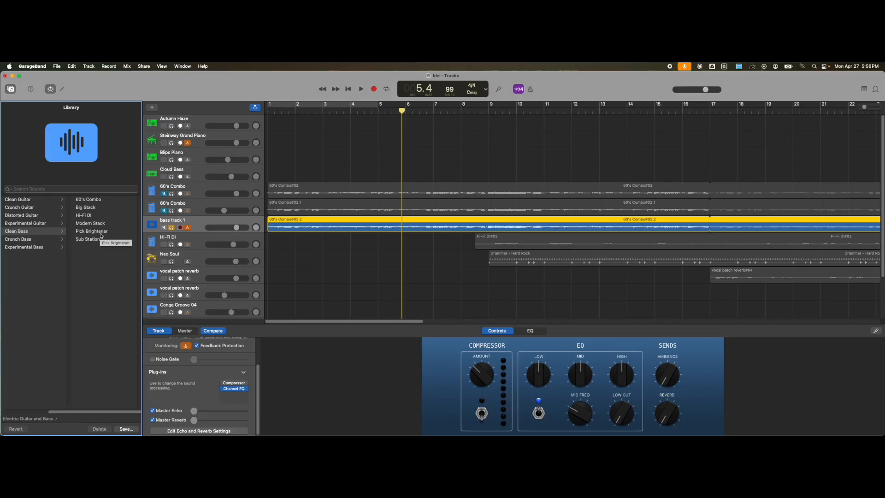
{"action": "left_click", "coordinate": [94, 200]}
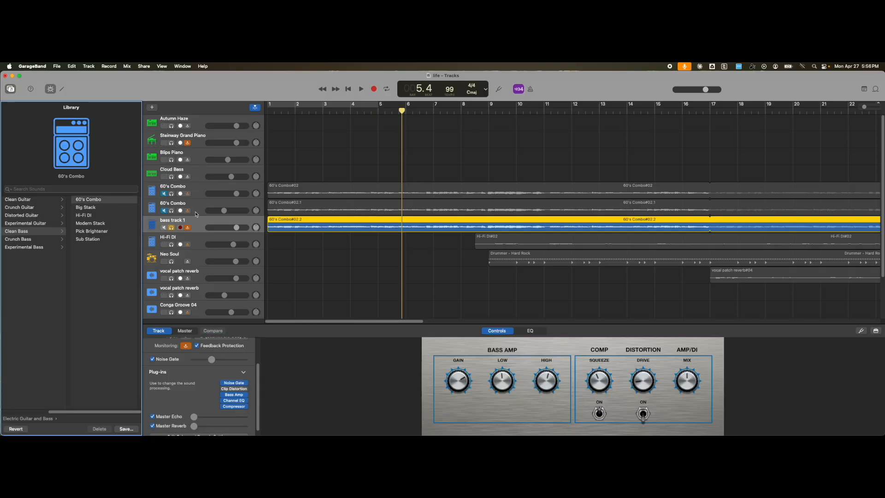
Play bass track 1 from the start to hear the 60's Combo patch, and return the playhead to bar 1.
{"action": "left_click", "coordinate": [349, 90]}
{"action": "key", "text": "space"}
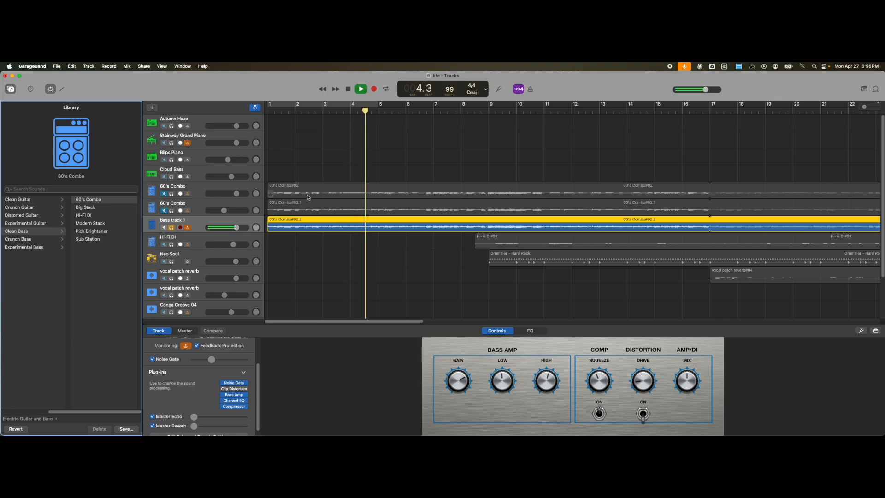
{"action": "key", "text": "space"}
{"action": "left_click", "coordinate": [350, 89]}
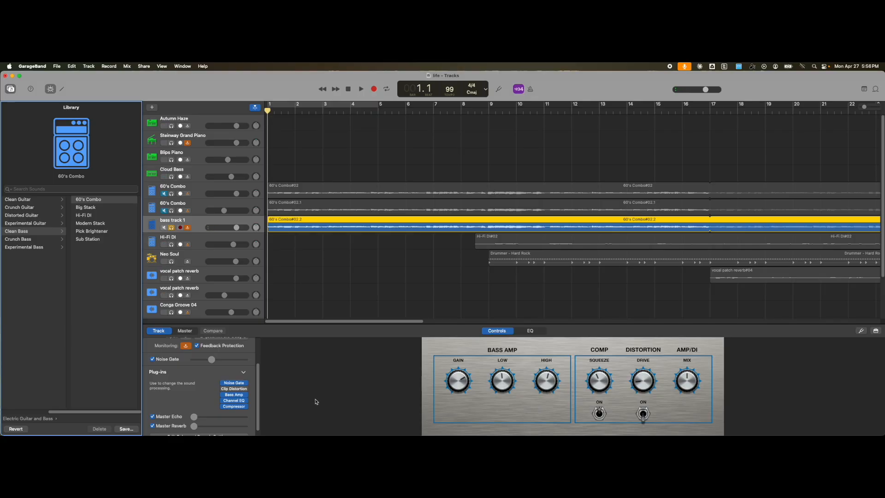
Show the EQ curve of bass track 1 and check its list of EQ presets without choosing one.
{"action": "scroll", "coordinate": [220, 394], "scroll_direction": "down", "scroll_amount": 1}
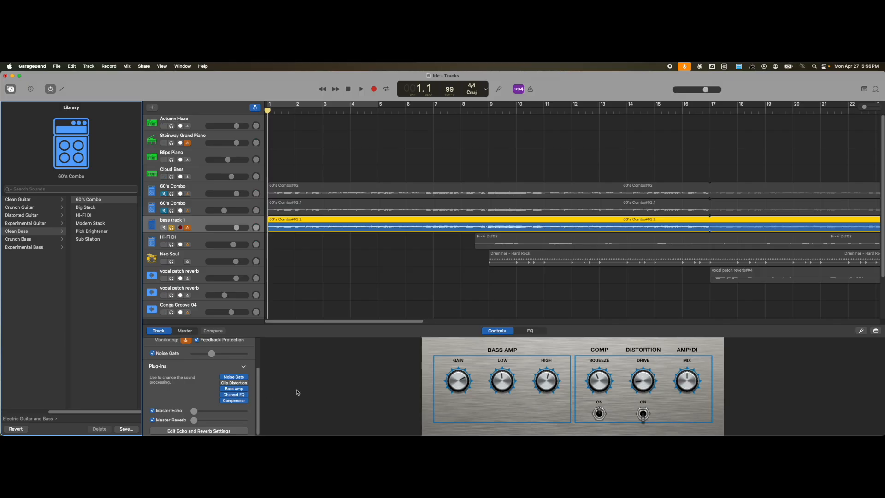
{"action": "left_click", "coordinate": [524, 331]}
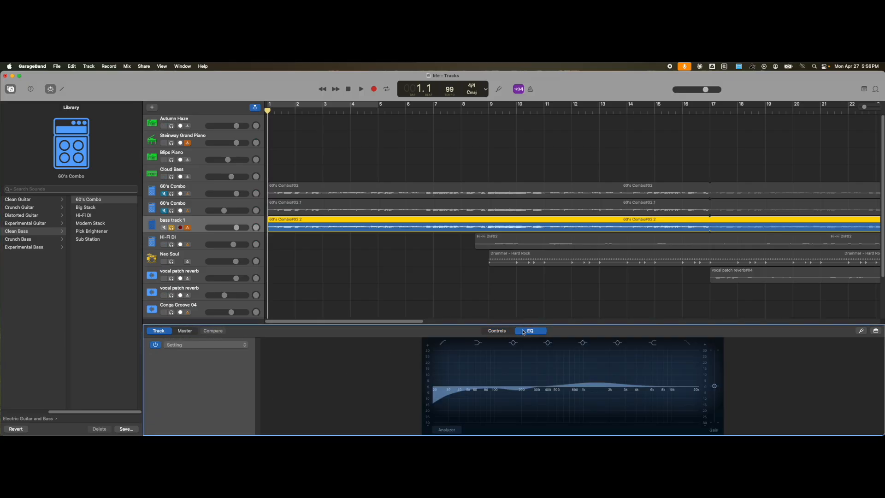
{"action": "left_click", "coordinate": [202, 349]}
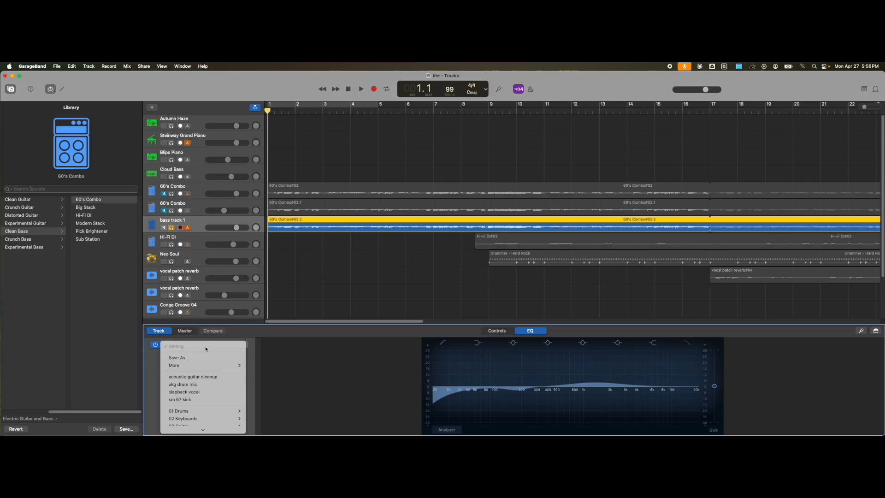
{"action": "left_click", "coordinate": [154, 396]}
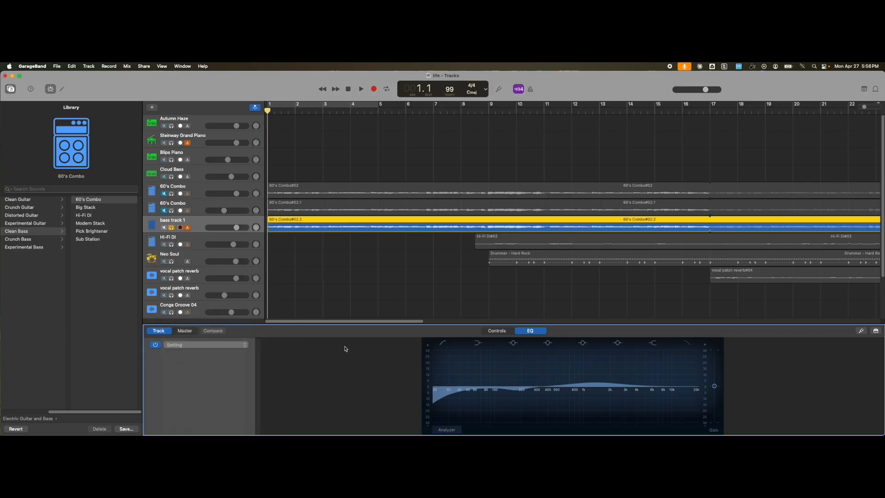
Apply the Upright Bass Standard EQ preset from the Guitar presets to bass track 1 and audition it.
{"action": "left_click", "coordinate": [497, 330]}
{"action": "left_click", "coordinate": [529, 331]}
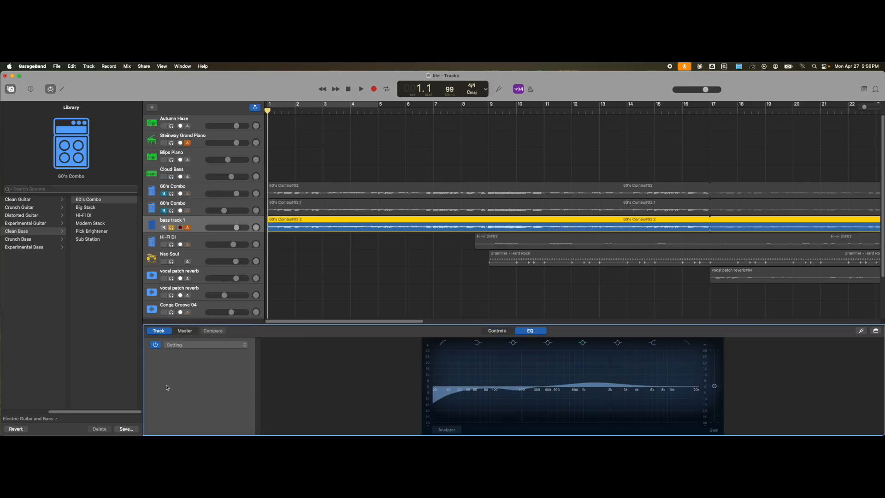
{"action": "left_click", "coordinate": [180, 346]}
{"action": "mouse_move", "coordinate": [213, 393]}
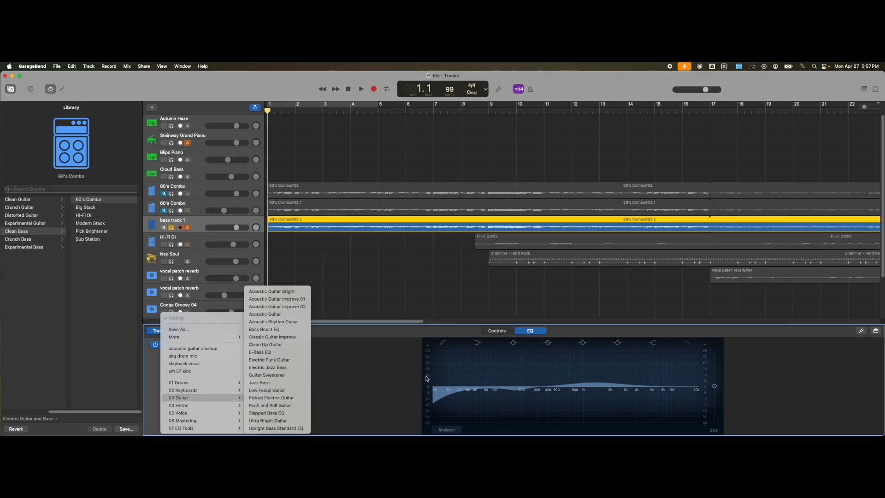
{"action": "left_click", "coordinate": [276, 428]}
{"action": "left_click", "coordinate": [362, 93]}
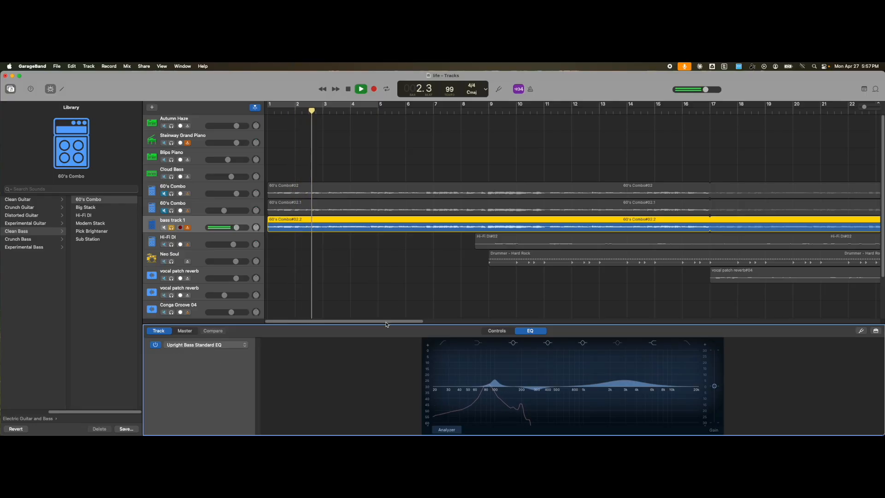
{"action": "left_click", "coordinate": [349, 89]}
Check the EQ preset of the first 60's Combo track and apply the same Electric Jazz Bass preset to bass track 1.
{"action": "left_click", "coordinate": [206, 345]}
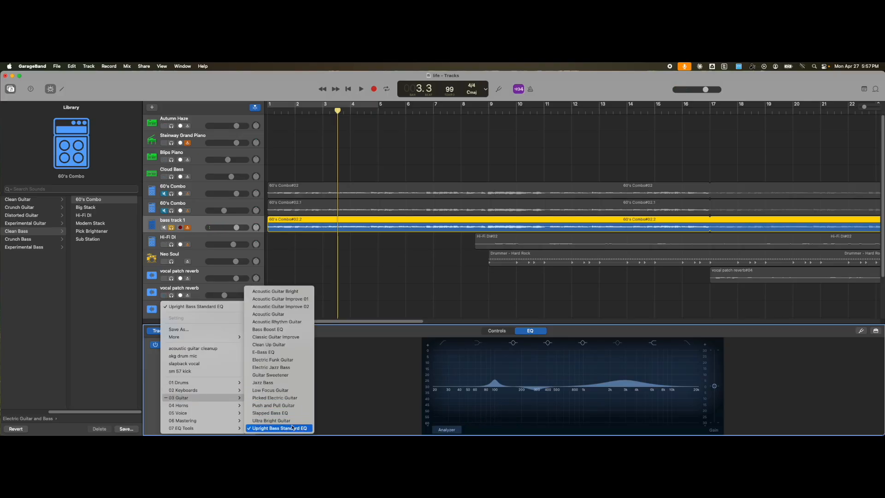
{"action": "left_click", "coordinate": [362, 360]}
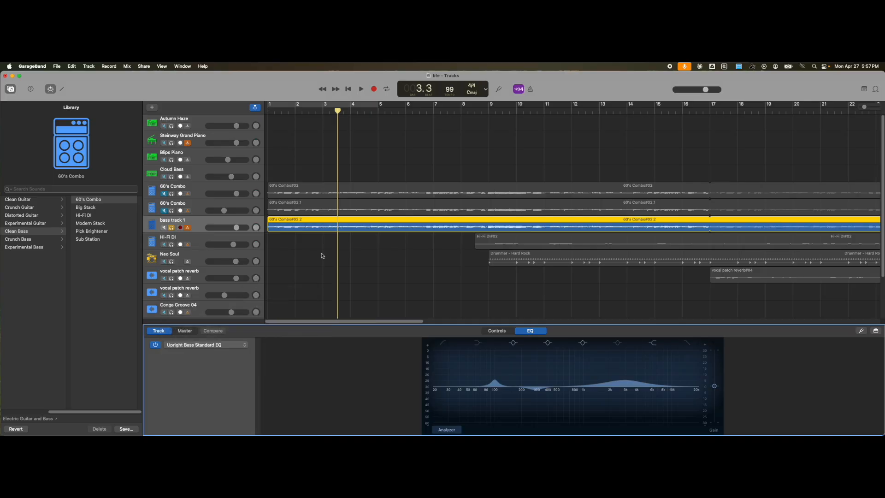
{"action": "left_click", "coordinate": [200, 193]}
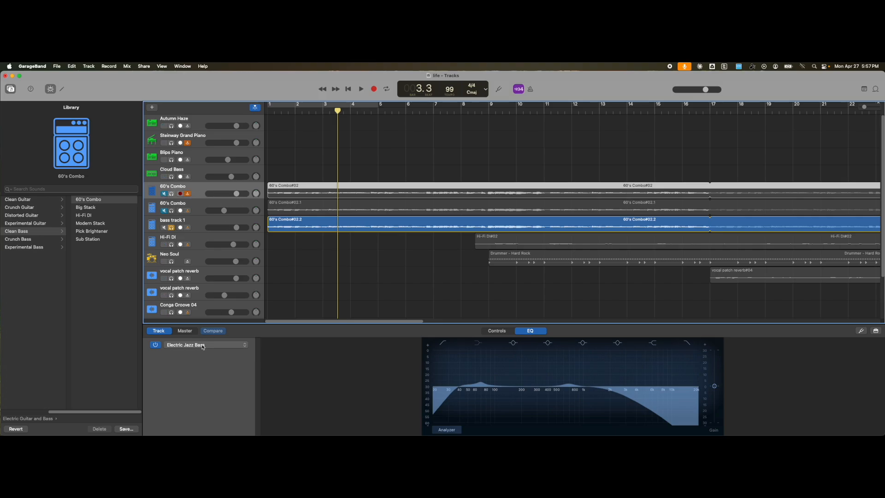
{"action": "left_click", "coordinate": [202, 230]}
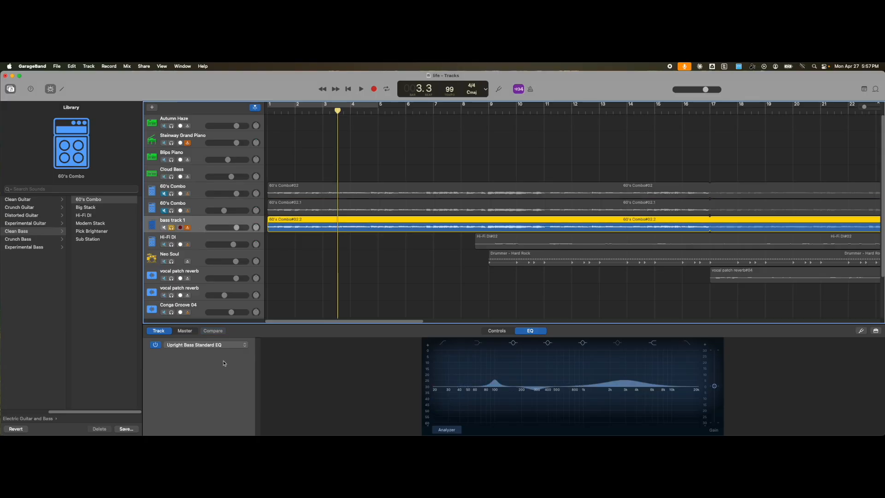
{"action": "left_click", "coordinate": [216, 344]}
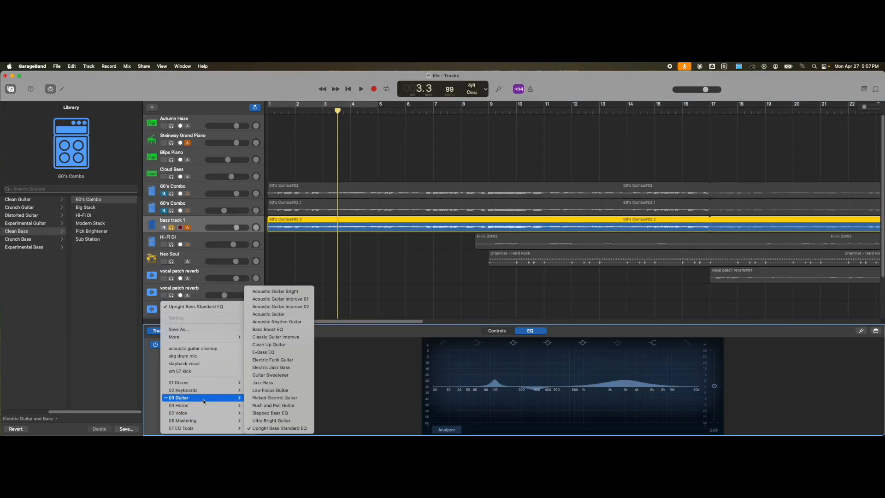
{"action": "left_click", "coordinate": [282, 367]}
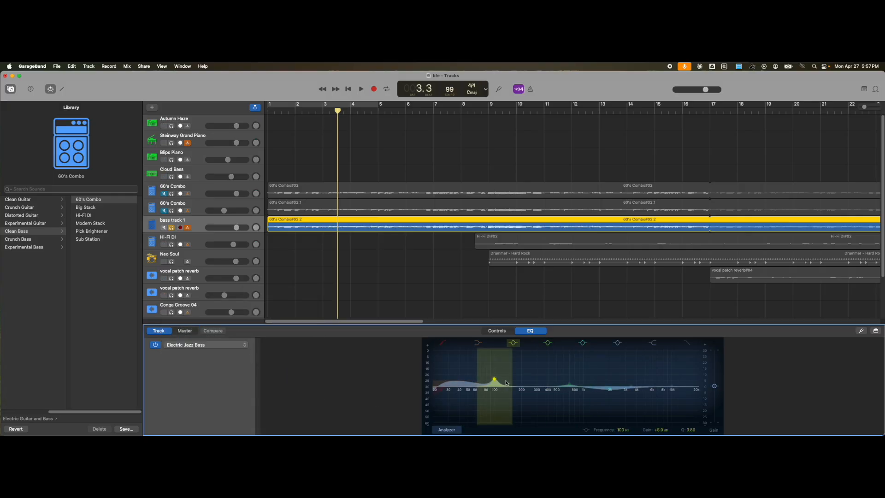
Enable the low cut band in bass track 1's EQ and shape it like the one on the first 60's Combo track.
{"action": "left_click", "coordinate": [199, 190]}
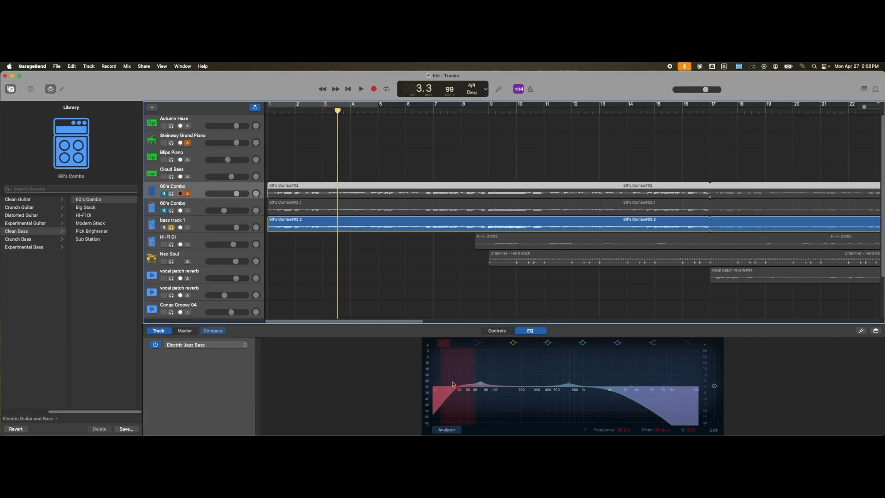
{"action": "left_click", "coordinate": [442, 345]}
{"action": "left_click", "coordinate": [441, 345]}
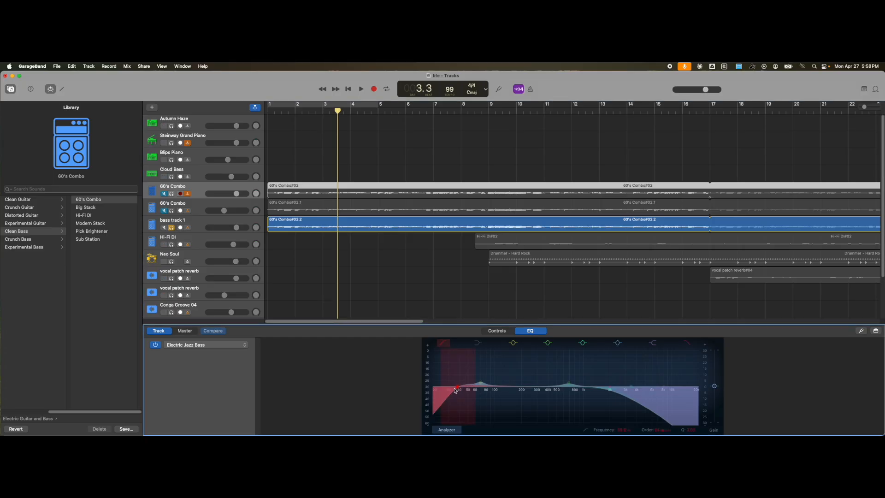
{"action": "left_click", "coordinate": [201, 229]}
{"action": "left_click", "coordinate": [442, 345]}
{"action": "left_click_drag", "start_coordinate": [443, 390], "coordinate": [459, 388]}
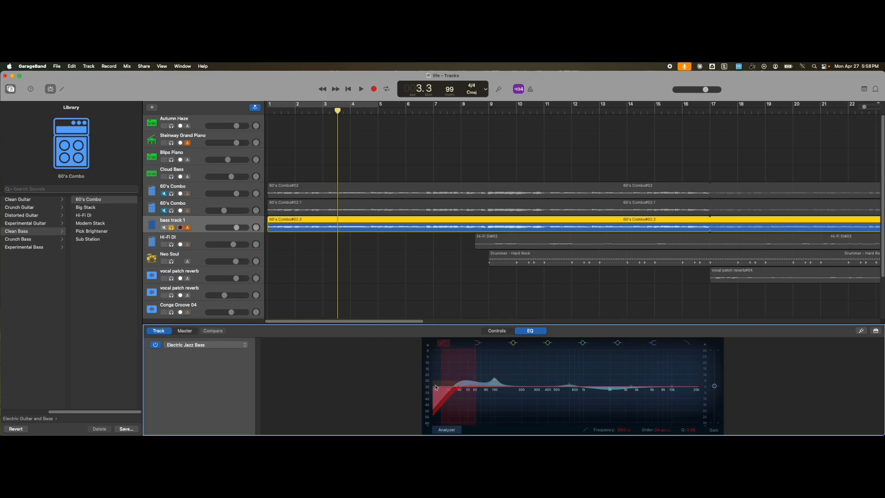
Compare the EQ curve with the first 60's Combo track and play bass track 1 from bar 1 to hear the low cut.
{"action": "left_click", "coordinate": [349, 89]}
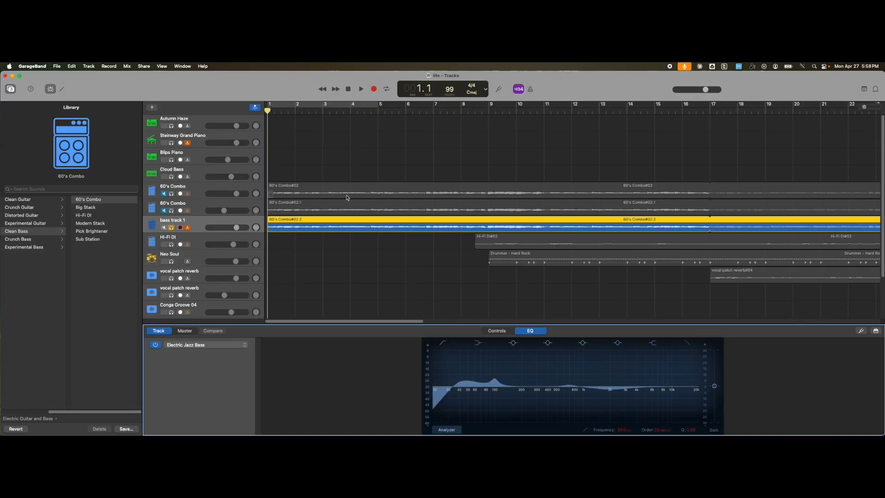
{"action": "left_click", "coordinate": [201, 193]}
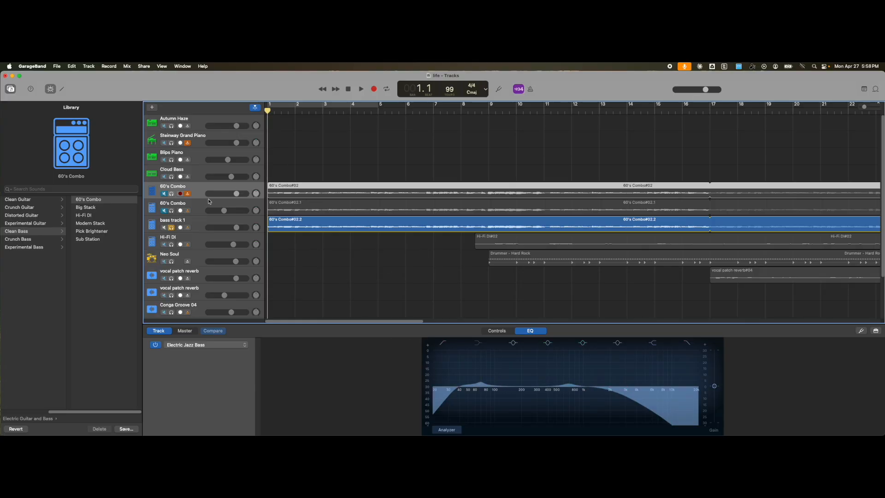
{"action": "left_click", "coordinate": [202, 223]}
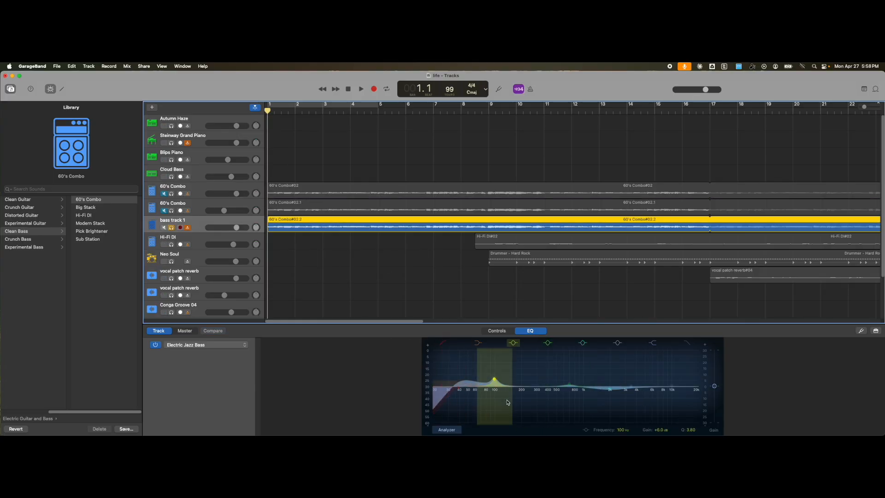
{"action": "key", "text": "space"}
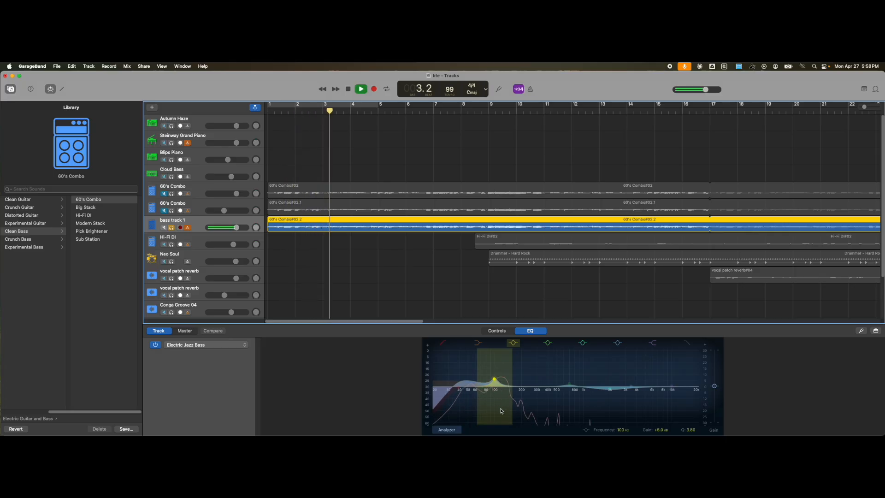
{"action": "key", "text": "space"}
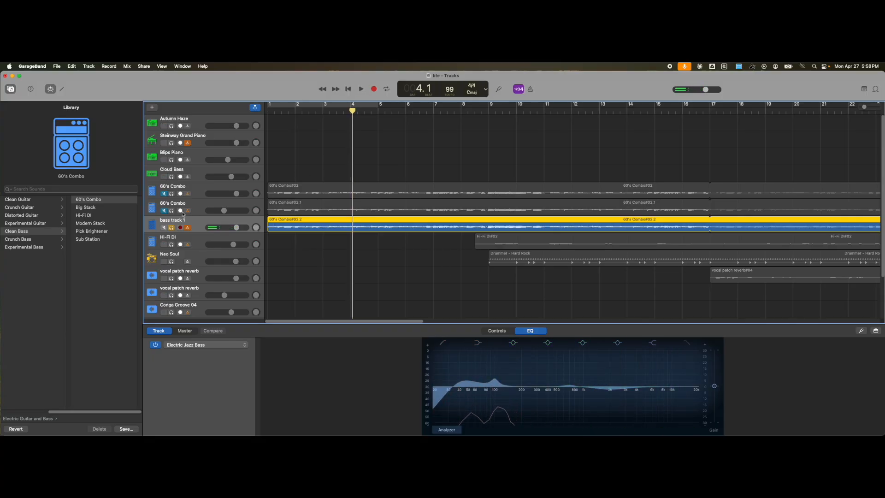
Enable the high cut band in bass track 1's EQ and lower its frequency to about 2000 Hz.
{"action": "left_click", "coordinate": [681, 393]}
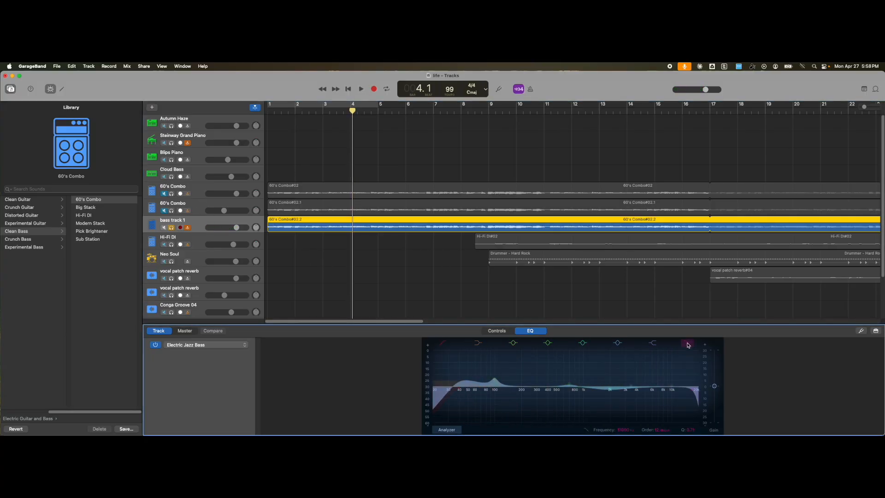
{"action": "left_click_drag", "start_coordinate": [692, 391], "coordinate": [610, 387]}
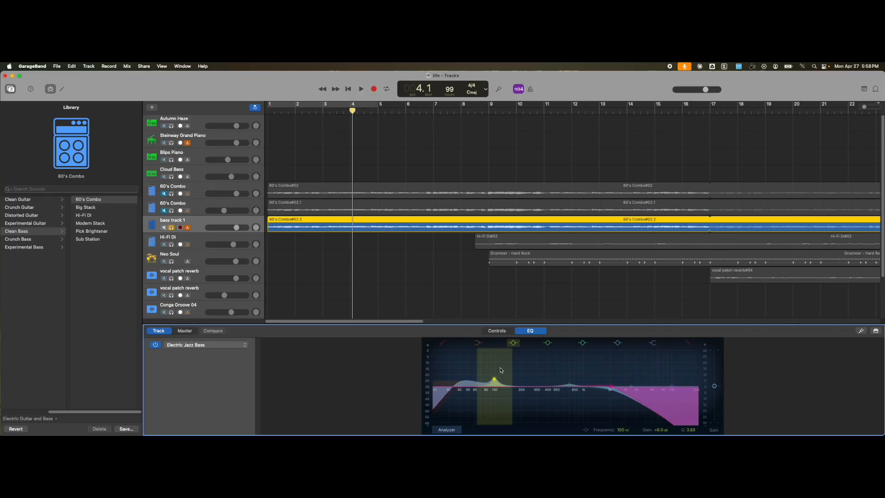
Match the first 60's Combo EQ on bass track 1 by disabling the low shelf and moving the 100 Hz peak to about 70 Hz.
{"action": "left_click", "coordinate": [199, 194]}
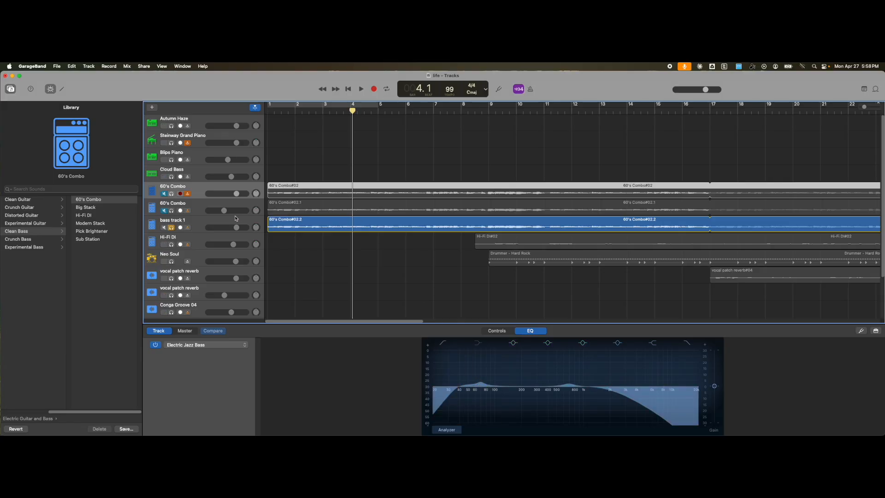
{"action": "left_click", "coordinate": [196, 225]}
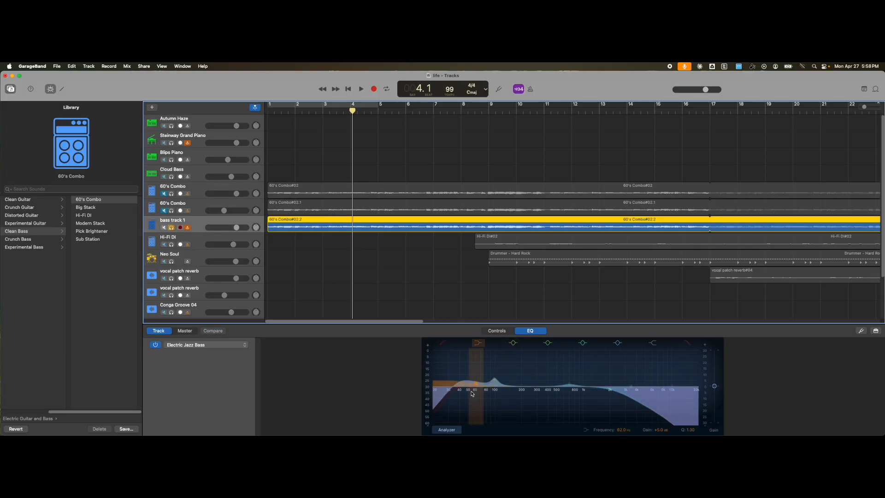
{"action": "left_click", "coordinate": [491, 386]}
{"action": "left_click_drag", "start_coordinate": [495, 379], "coordinate": [480, 382]}
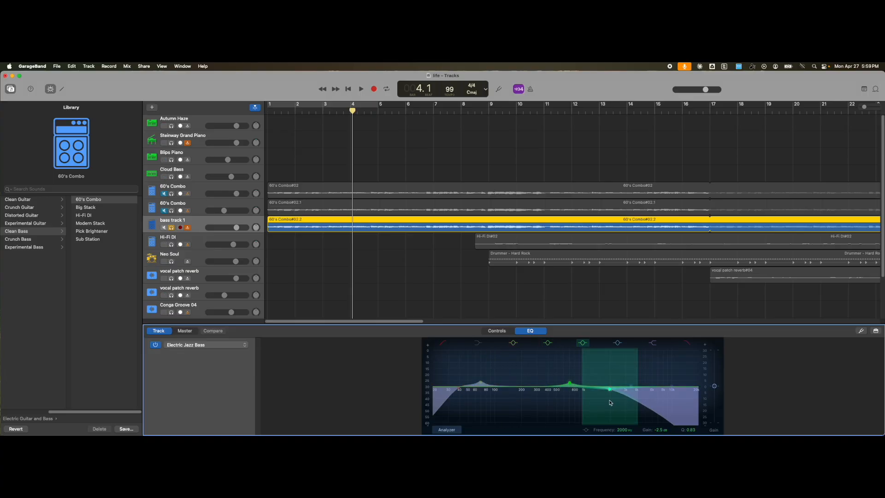
Play bass track 1 from the start to audition the reshaped EQ curve.
{"action": "left_click", "coordinate": [348, 90]}
{"action": "key", "text": "space"}
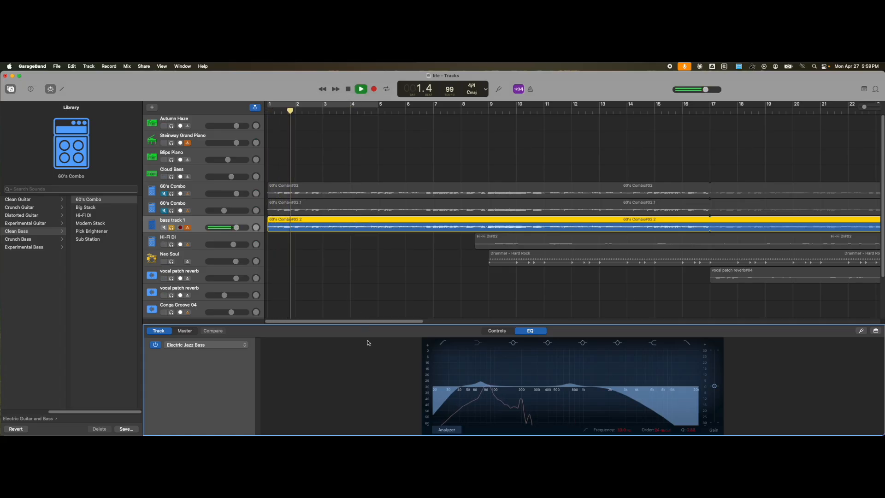
{"action": "left_click", "coordinate": [350, 90]}
{"action": "left_click", "coordinate": [352, 90]}
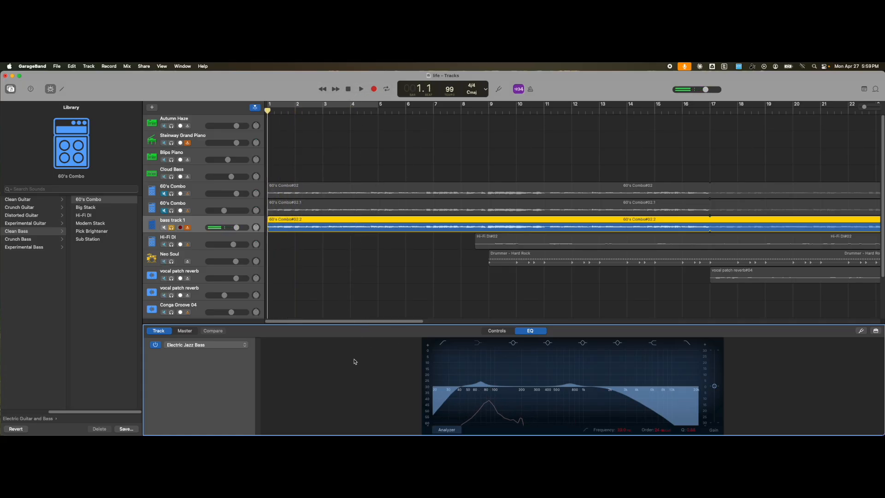
{"action": "key", "text": "space"}
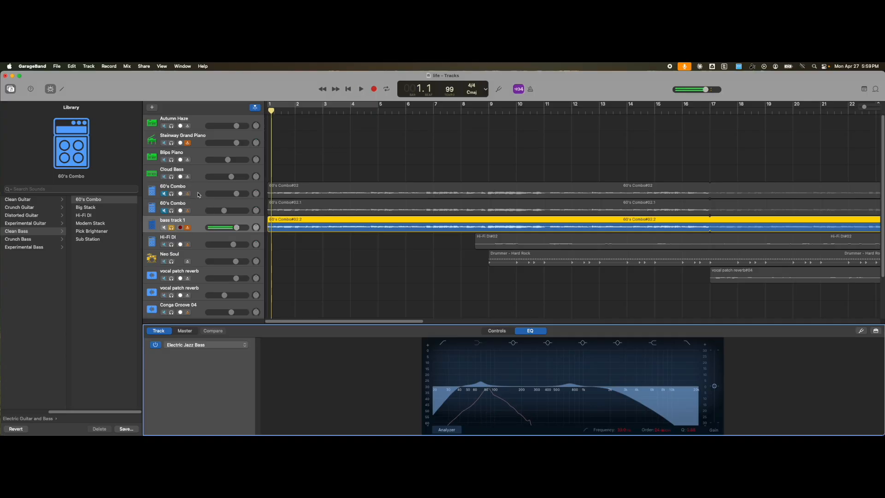
{"action": "key", "text": "space"}
Return the playhead to bar 1 and examine the plug-in list in the first 60's Combo track's controls.
{"action": "left_click", "coordinate": [198, 196]}
{"action": "left_click", "coordinate": [496, 332]}
{"action": "scroll", "coordinate": [226, 381], "scroll_direction": "down", "scroll_amount": 3}
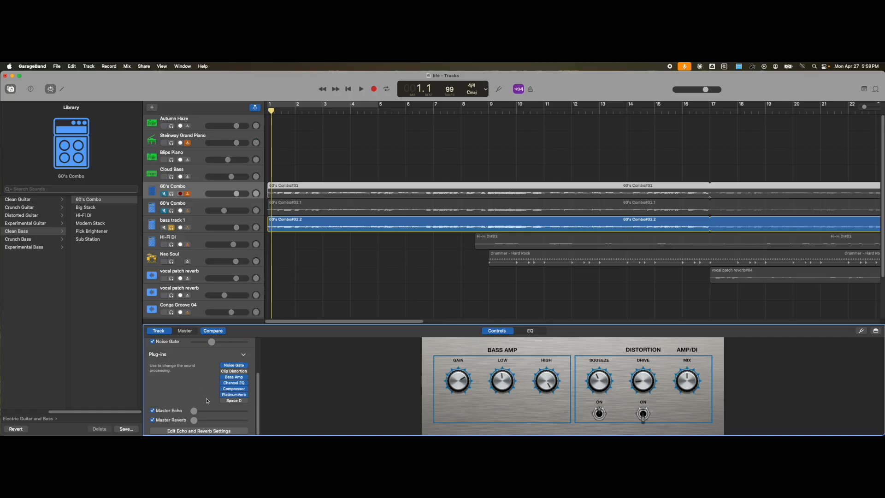
{"action": "left_click", "coordinate": [347, 91]}
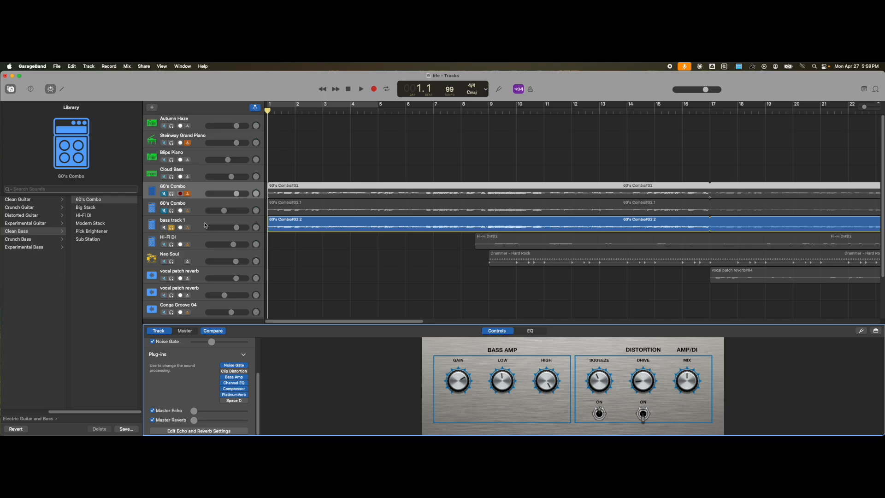
{"action": "key", "text": "e"}
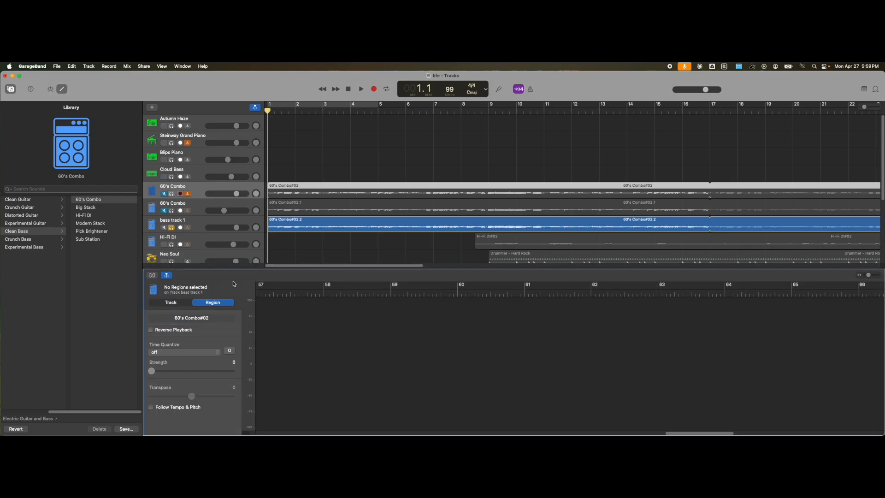
{"action": "left_click", "coordinate": [50, 89]}
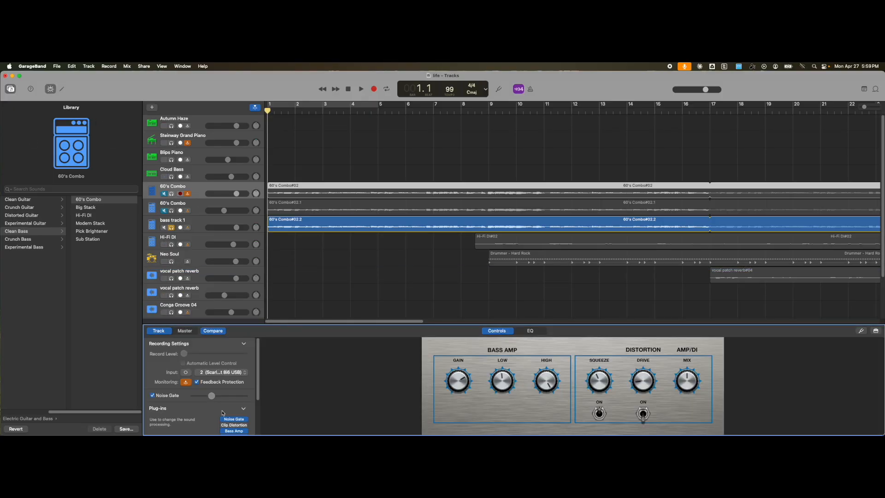
{"action": "scroll", "coordinate": [222, 412], "scroll_direction": "down", "scroll_amount": 3}
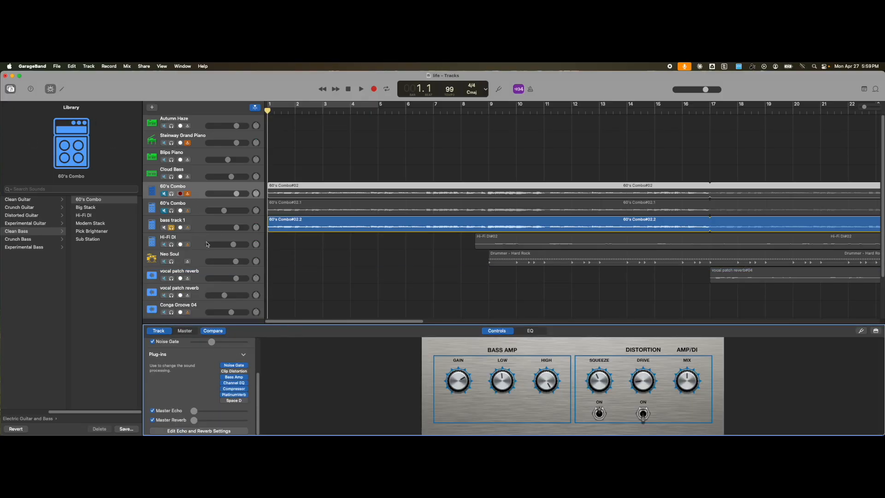
{"action": "mouse_move", "coordinate": [236, 395]}
Add the PlatinumVerb reverb plug-in to bass track 1 and play the track from the start.
{"action": "left_click", "coordinate": [187, 228]}
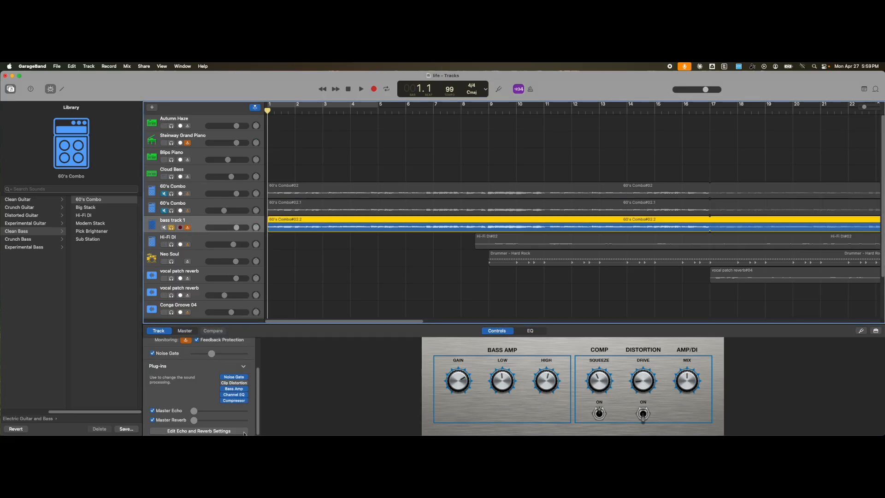
{"action": "left_click", "coordinate": [234, 405]}
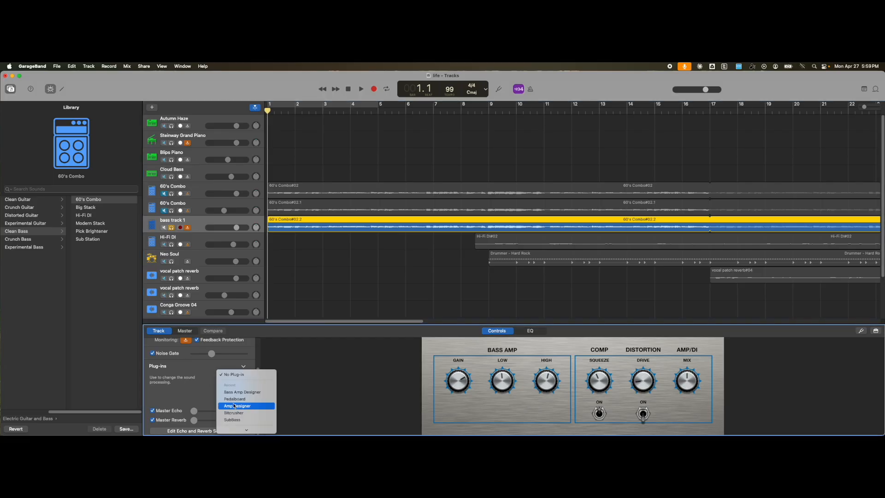
{"action": "mouse_move", "coordinate": [234, 405]}
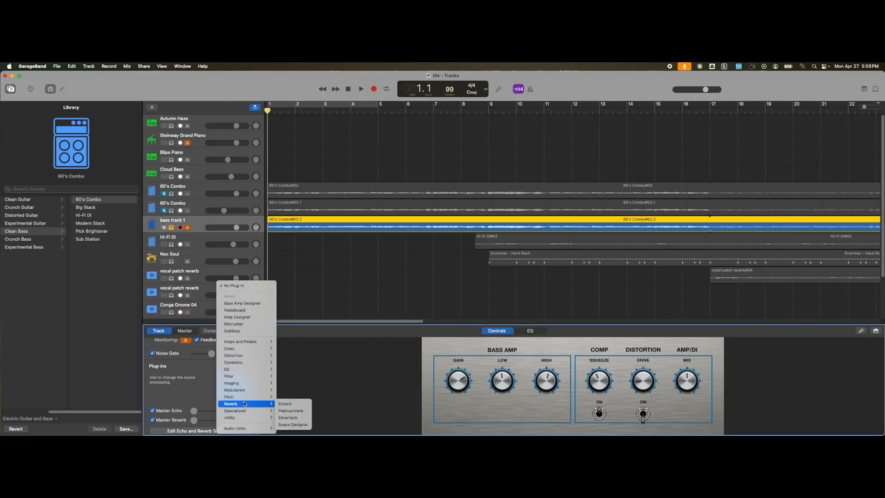
{"action": "left_click", "coordinate": [290, 410]}
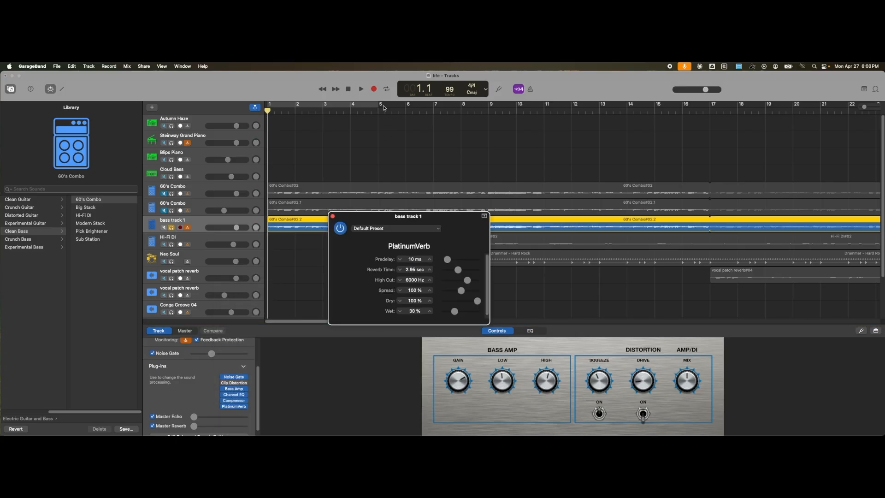
{"action": "left_click", "coordinate": [360, 90]}
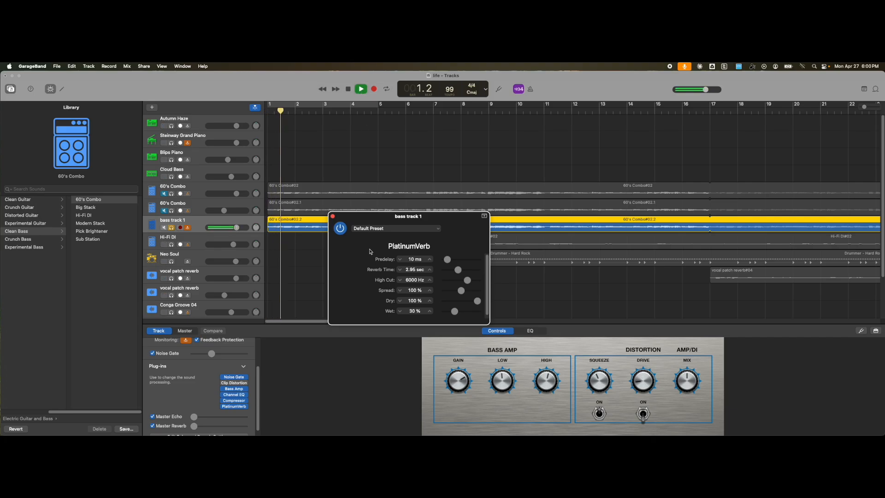
Compare bass track 1 with PlatinumVerb bypassed and enabled during playback, and browse the reverb's presets before returning to bar 1.
{"action": "left_click_drag", "start_coordinate": [367, 219], "coordinate": [363, 261]}
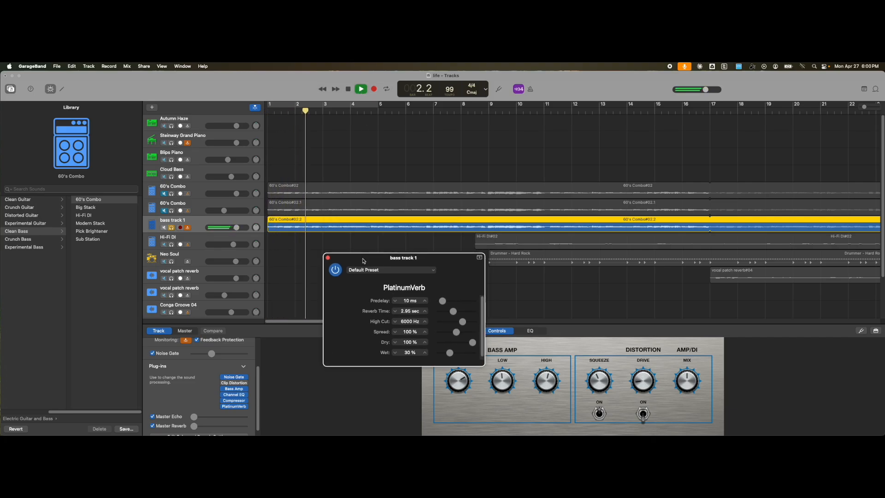
{"action": "left_click", "coordinate": [335, 269]}
{"action": "left_click", "coordinate": [335, 269]}
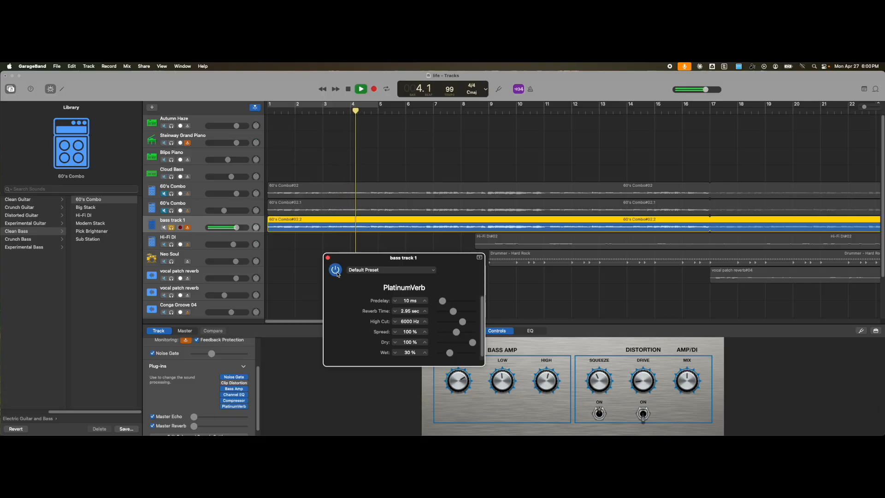
{"action": "left_click", "coordinate": [349, 90]}
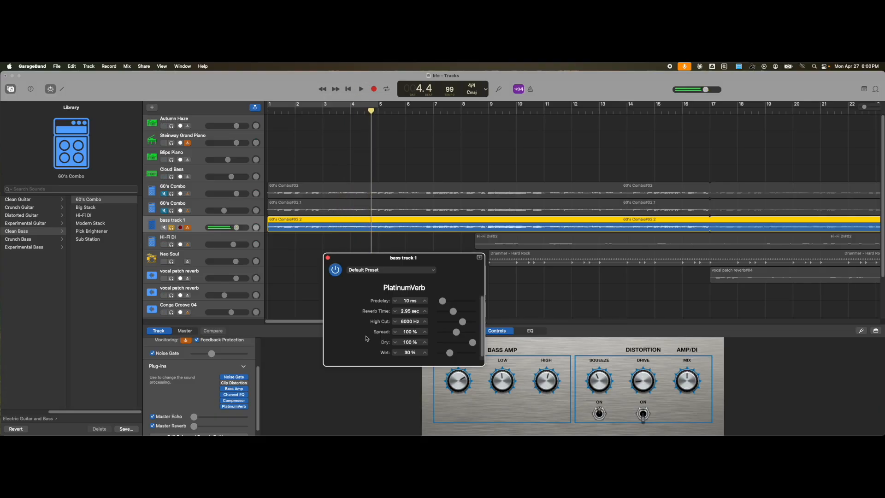
{"action": "left_click", "coordinate": [357, 271]}
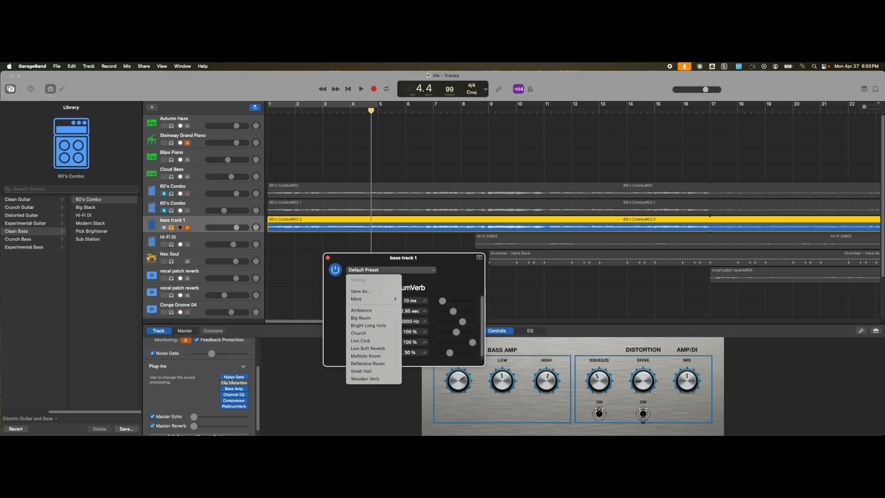
{"action": "left_click", "coordinate": [339, 299]}
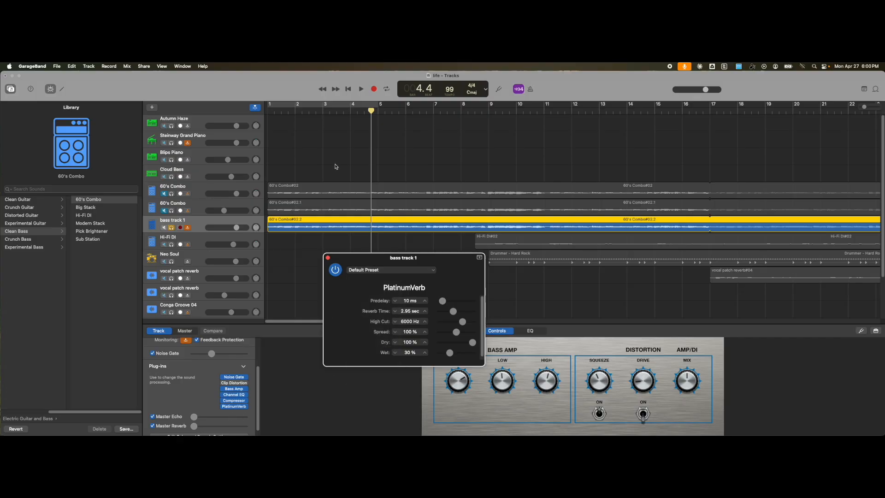
{"action": "left_click", "coordinate": [349, 89]}
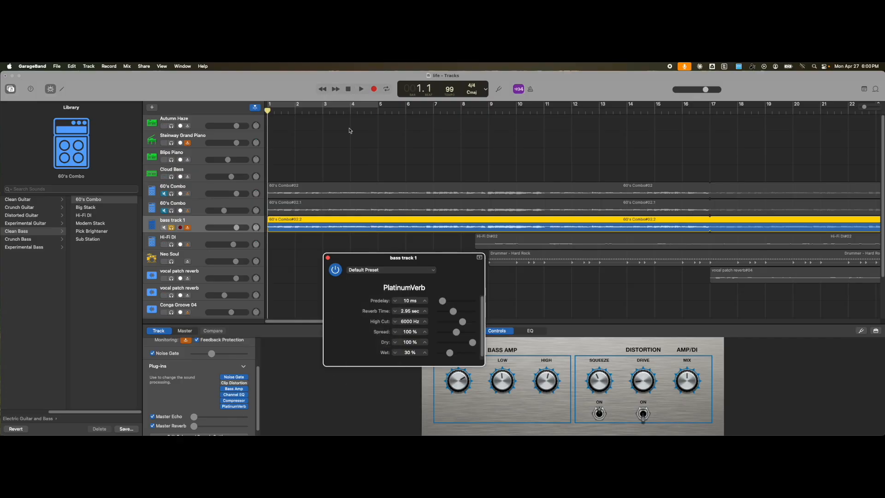
Inspect the PlatinumVerb preset and settings used on the first 60's Combo track.
{"action": "left_click", "coordinate": [201, 191]}
{"action": "left_click", "coordinate": [234, 408]}
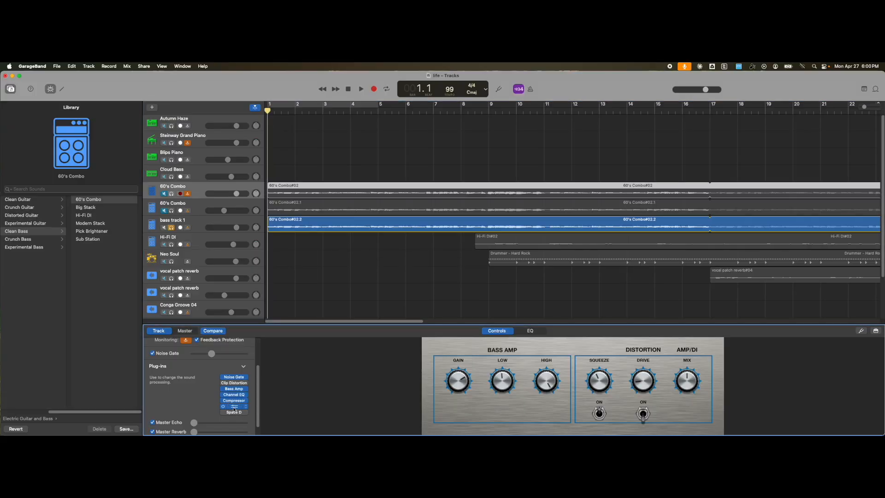
{"action": "left_click", "coordinate": [246, 409]}
{"action": "mouse_move", "coordinate": [246, 410]}
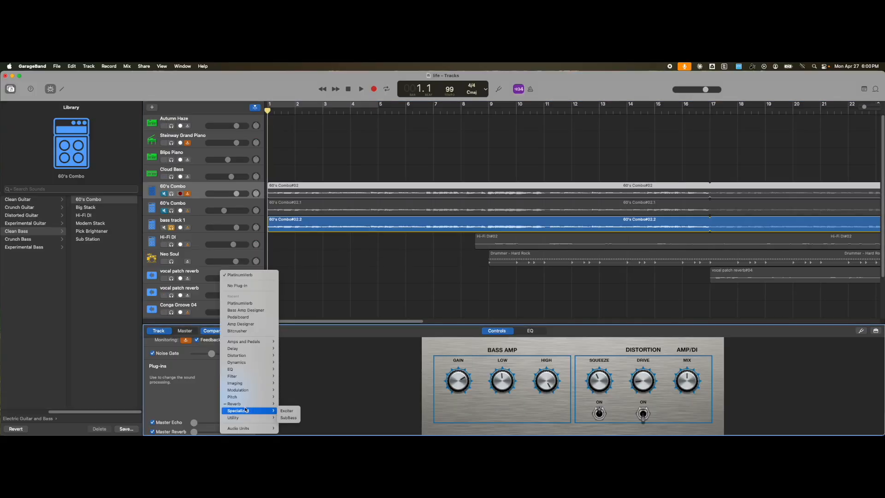
{"action": "left_click", "coordinate": [198, 401]}
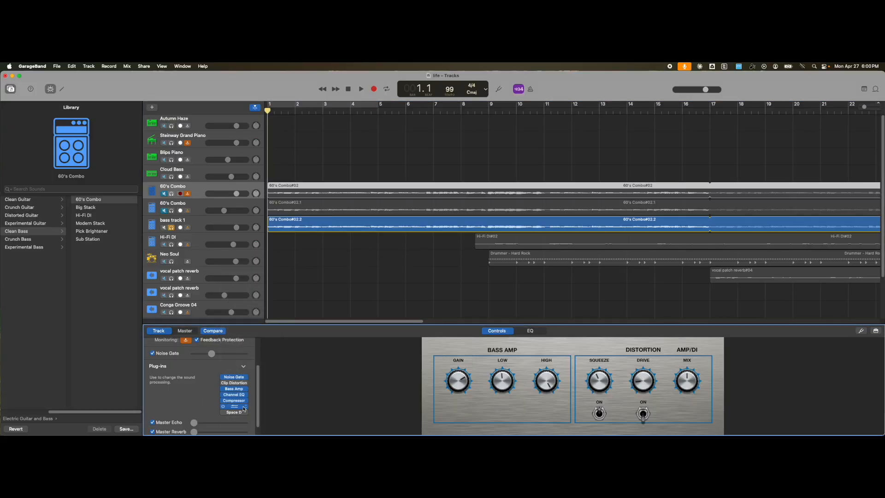
{"action": "left_click", "coordinate": [244, 408]}
{"action": "key", "text": "Escape"}
{"action": "left_click", "coordinate": [234, 407]}
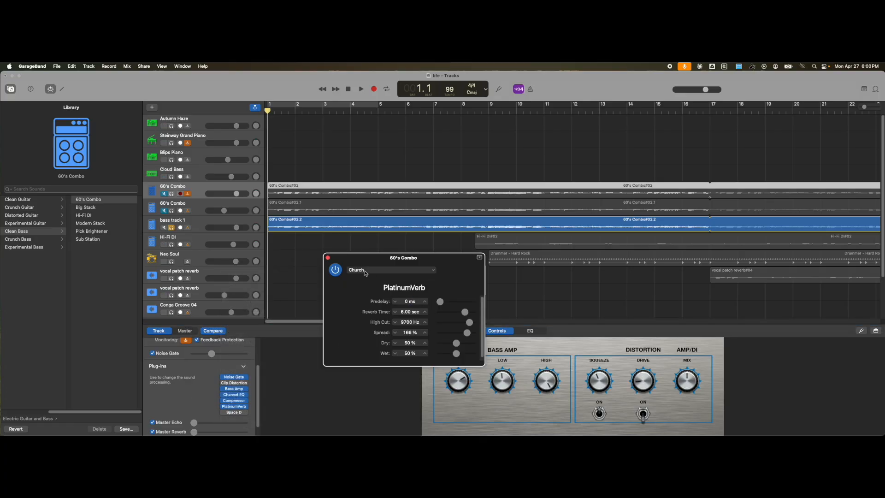
{"action": "left_click", "coordinate": [328, 258]}
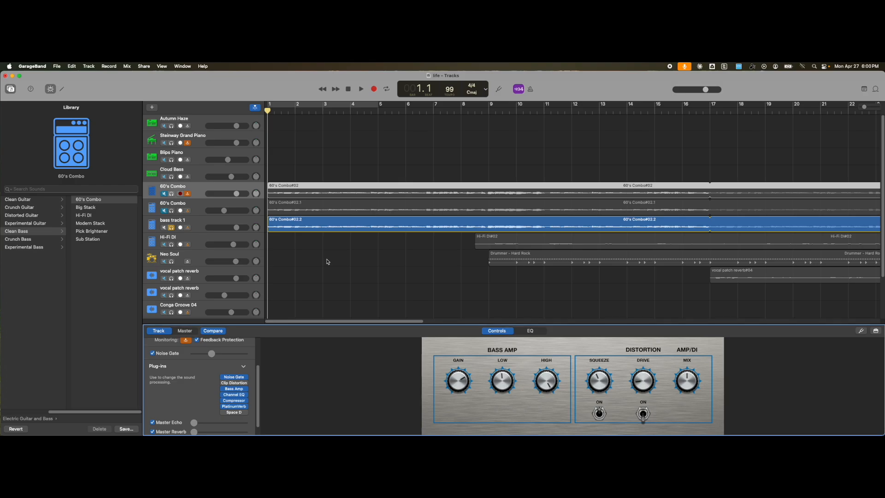
Apply the Church preset to the PlatinumVerb plug-in on bass track 1.
{"action": "left_click", "coordinate": [206, 218]}
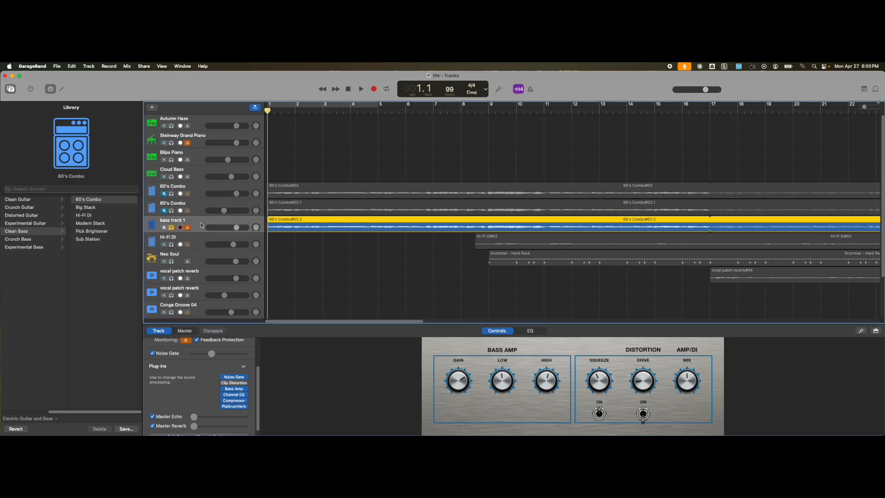
{"action": "left_click", "coordinate": [234, 407]}
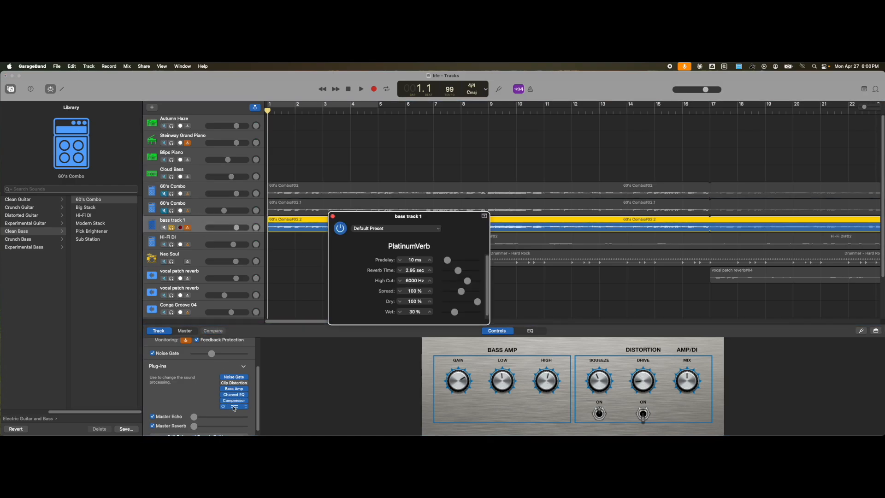
{"action": "left_click", "coordinate": [378, 229]}
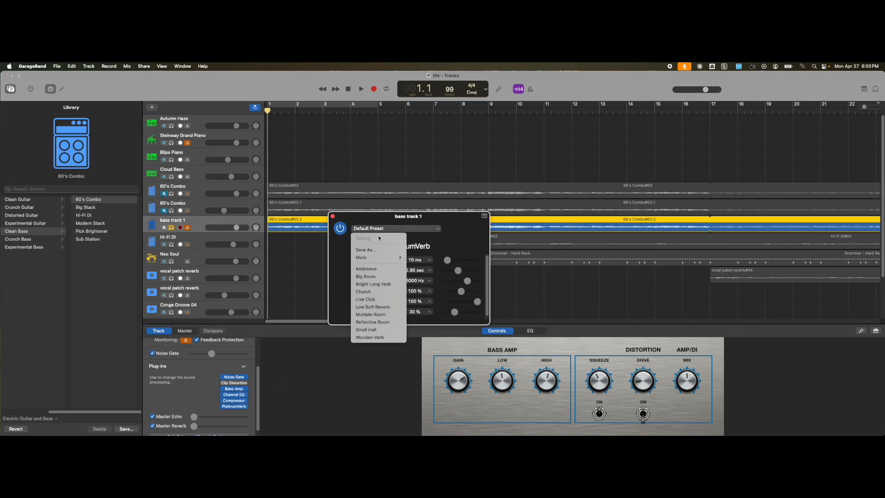
{"action": "left_click", "coordinate": [368, 293]}
Play bass track 1 from the start and compare the Church reverb bypassed and enabled, ending back at bar 1.
{"action": "left_click", "coordinate": [340, 227]}
{"action": "left_click", "coordinate": [358, 88]}
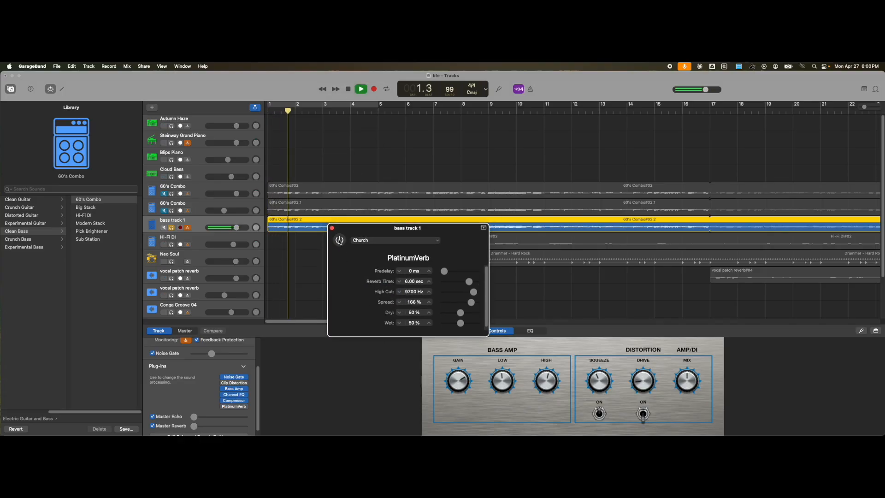
{"action": "left_click", "coordinate": [339, 240]}
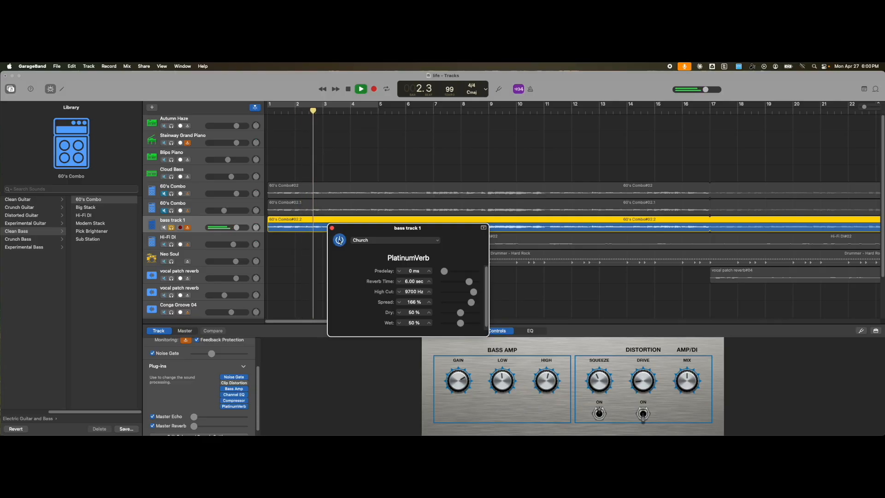
{"action": "left_click_drag", "start_coordinate": [353, 236], "coordinate": [348, 272]}
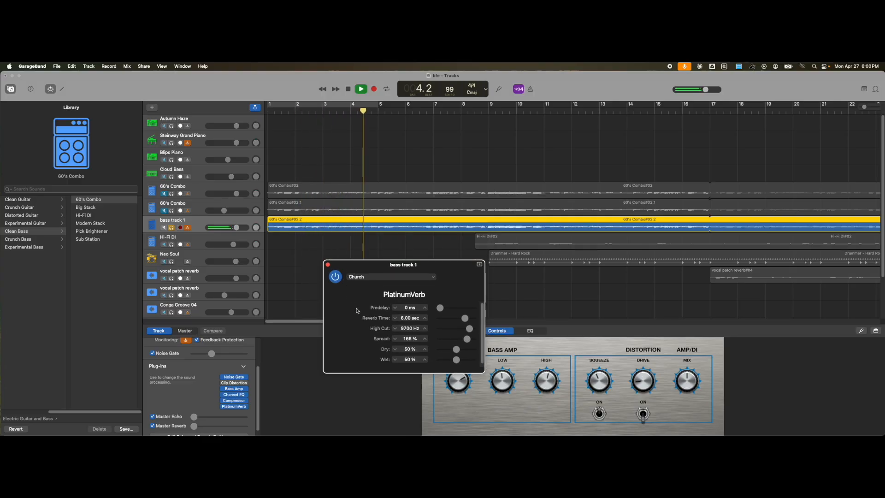
{"action": "left_click", "coordinate": [349, 90]}
{"action": "left_click", "coordinate": [348, 89]}
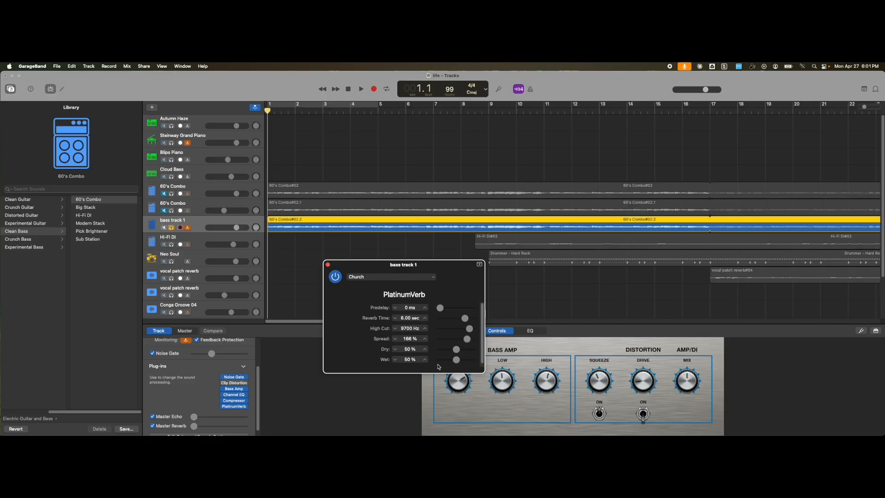
Adjust bass track 1's Church reverb during playback, setting Dry to 100% and Wet to 50%.
{"action": "left_click", "coordinate": [361, 90]}
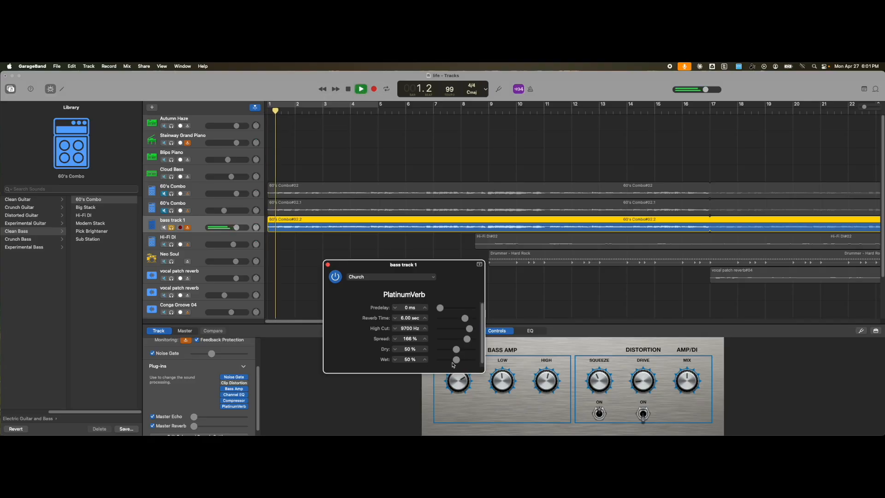
{"action": "left_click_drag", "start_coordinate": [456, 360], "coordinate": [491, 362]}
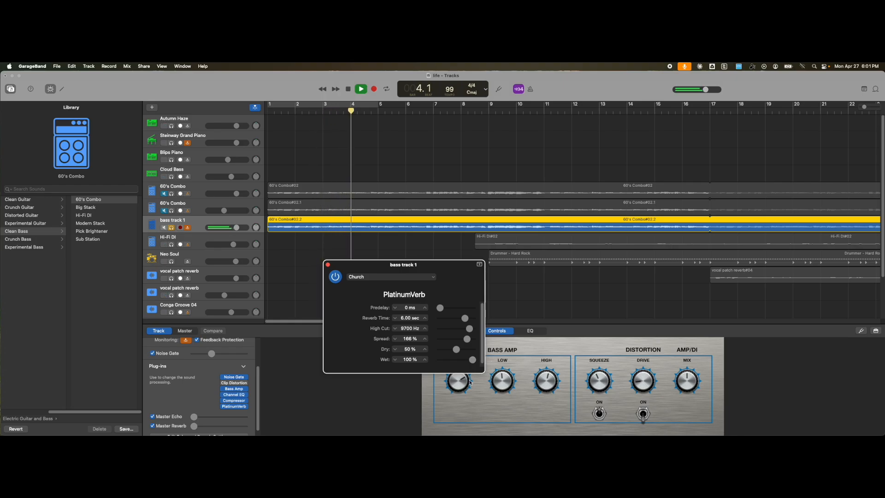
{"action": "mouse_move", "coordinate": [471, 359]}
{"action": "left_mouse_down"}
{"action": "mouse_move", "coordinate": [448, 362]}
{"action": "mouse_move", "coordinate": [475, 351]}
{"action": "left_mouse_up"}
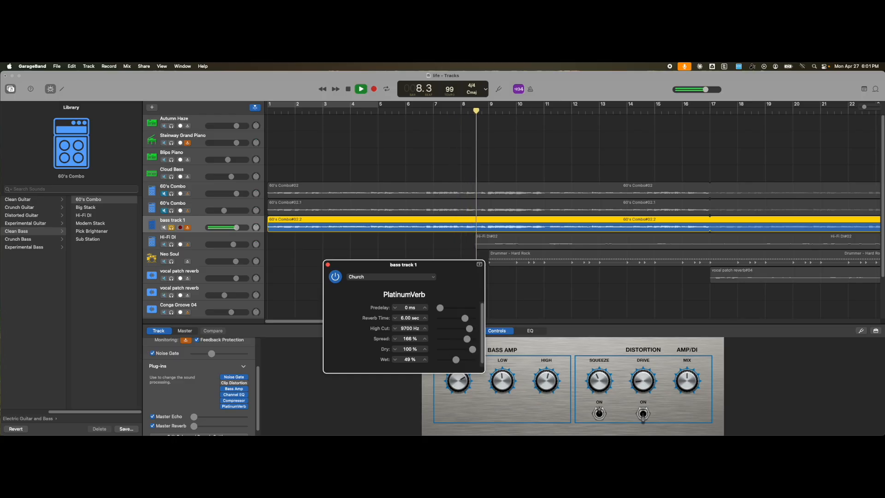
{"action": "left_click", "coordinate": [361, 89]}
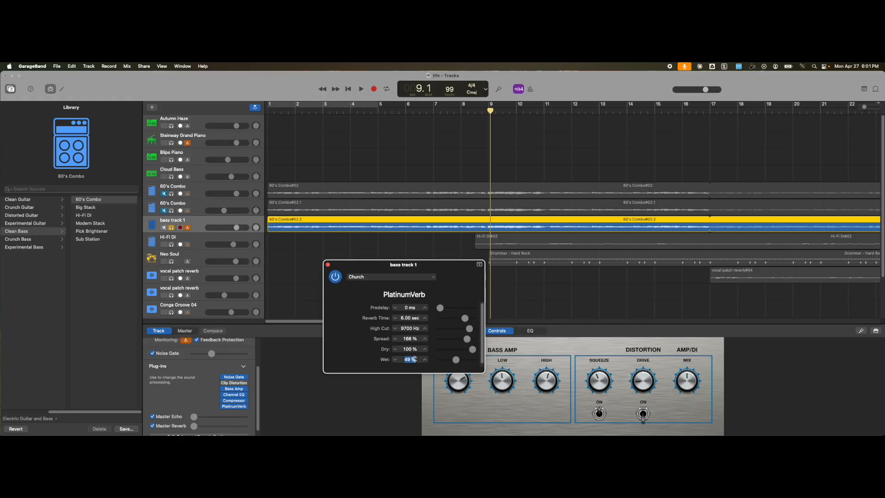
{"action": "left_click", "coordinate": [426, 360]}
{"action": "left_click", "coordinate": [348, 90]}
Audition bass track 1 from the start with the adjusted reverb, close PlatinumVerb and return the playhead to bar 1.
{"action": "left_click", "coordinate": [358, 90]}
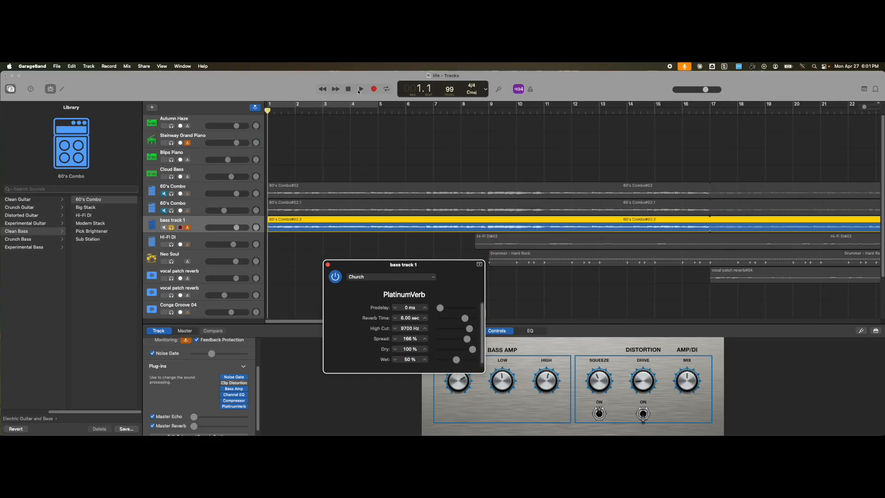
{"action": "left_click", "coordinate": [358, 89]}
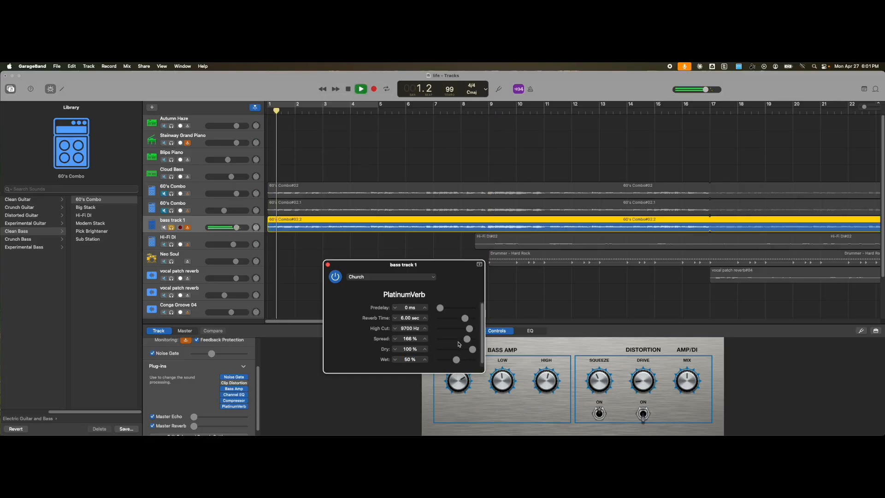
{"action": "mouse_move", "coordinate": [472, 349]}
{"action": "left_mouse_down"}
{"action": "mouse_move", "coordinate": [439, 350]}
{"action": "mouse_move", "coordinate": [475, 351]}
{"action": "left_mouse_up"}
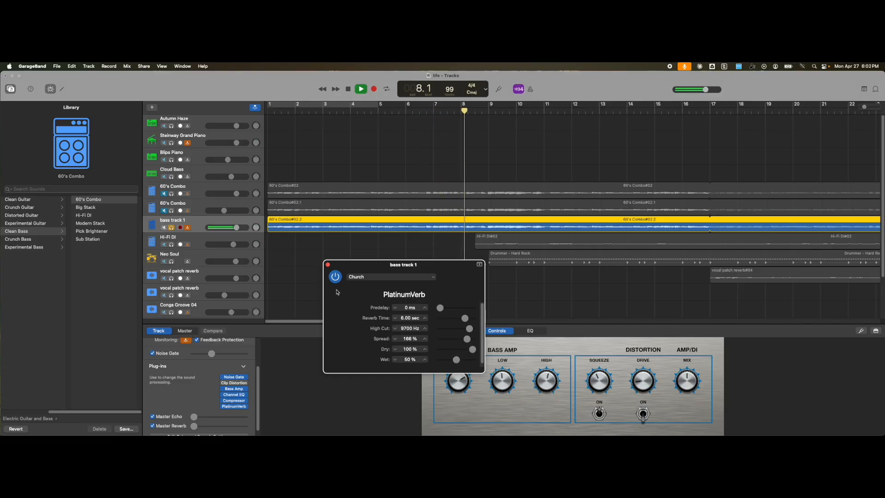
{"action": "left_click", "coordinate": [328, 264]}
{"action": "key", "text": "space"}
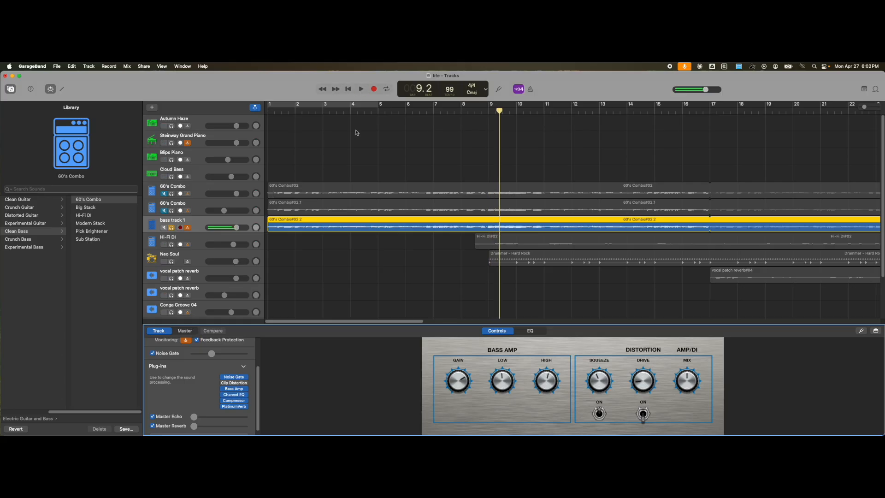
{"action": "left_click", "coordinate": [346, 88]}
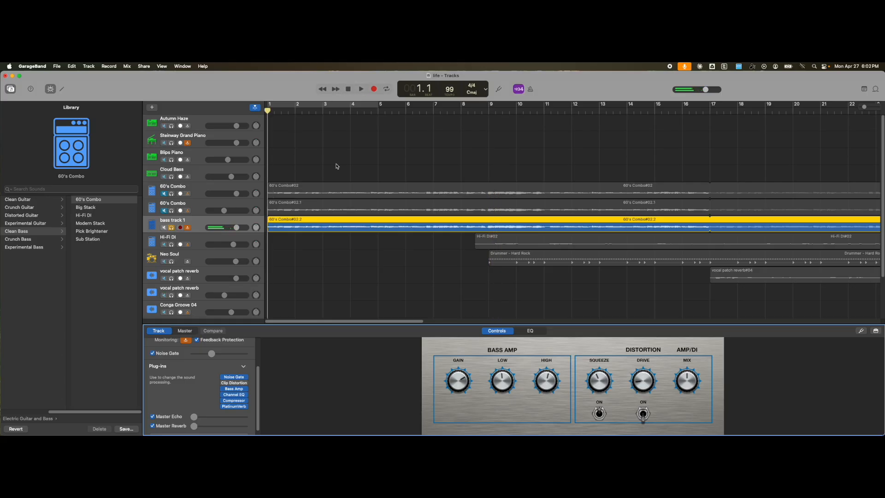
Inspect the Bass Amp Designer settings on the first 60's Combo track.
{"action": "left_click", "coordinate": [198, 192]}
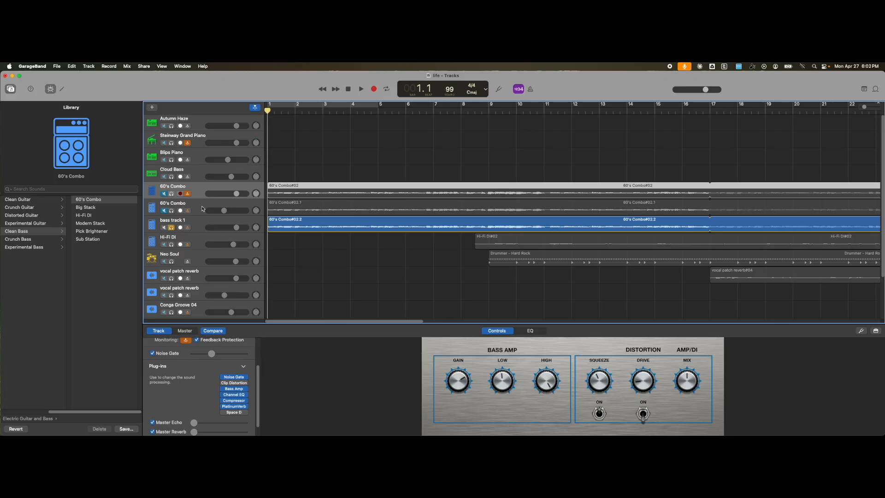
{"action": "left_click", "coordinate": [234, 389]}
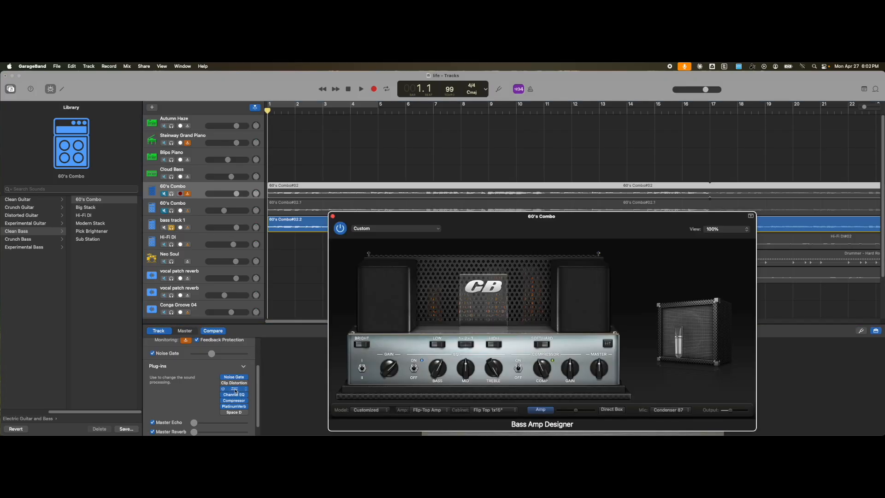
{"action": "left_click", "coordinate": [332, 217]}
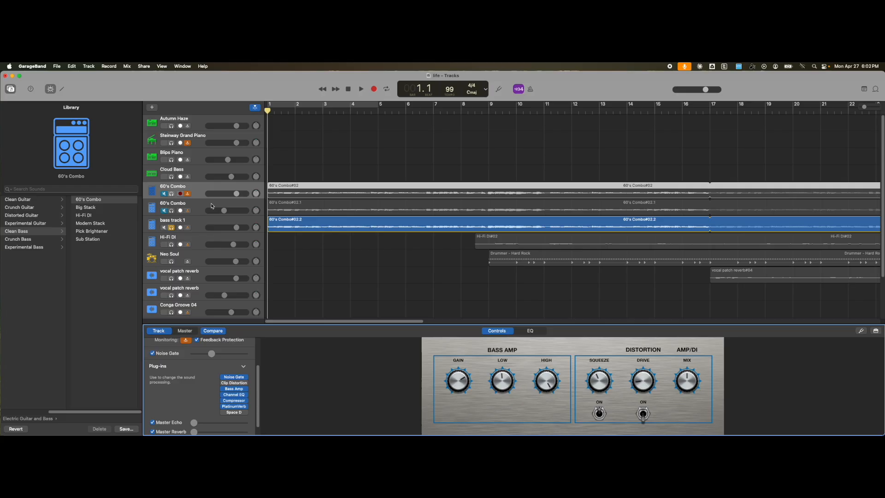
Inspect the preset, model, amp and cabinet options of Bass Amp Designer on bass track 1.
{"action": "left_click", "coordinate": [202, 226]}
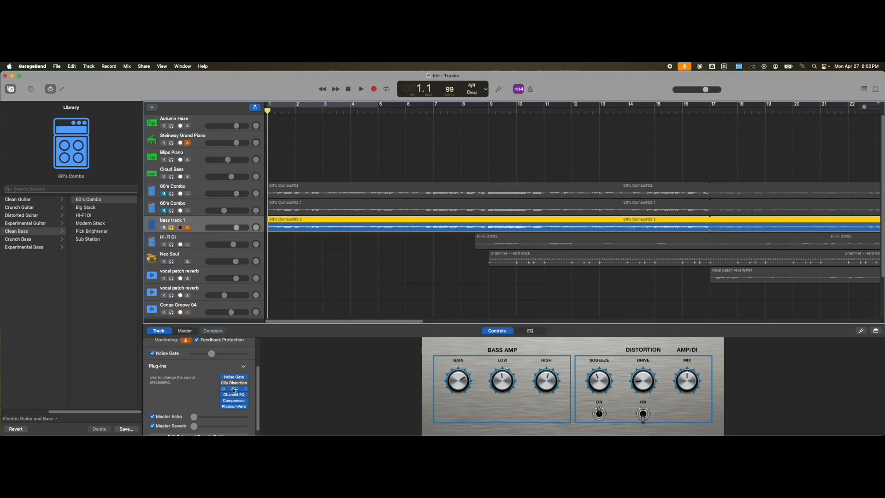
{"action": "left_click", "coordinate": [239, 391]}
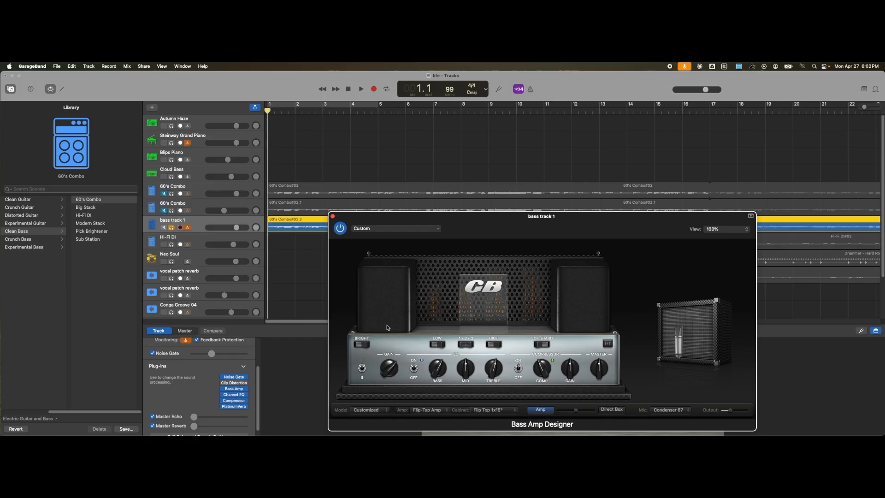
{"action": "left_click_drag", "start_coordinate": [372, 223], "coordinate": [318, 250]}
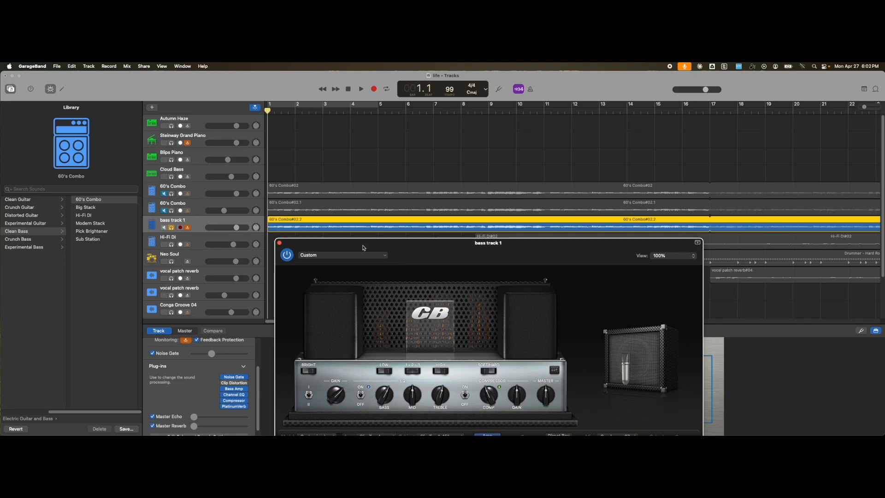
{"action": "left_click_drag", "start_coordinate": [363, 248], "coordinate": [354, 210]}
{"action": "left_click", "coordinate": [325, 217]}
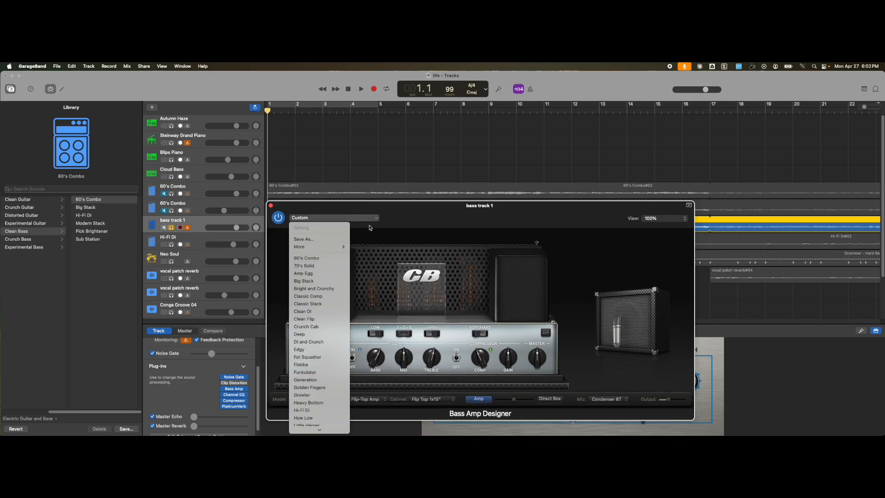
{"action": "left_click", "coordinate": [406, 217]}
{"action": "left_click", "coordinate": [315, 402]}
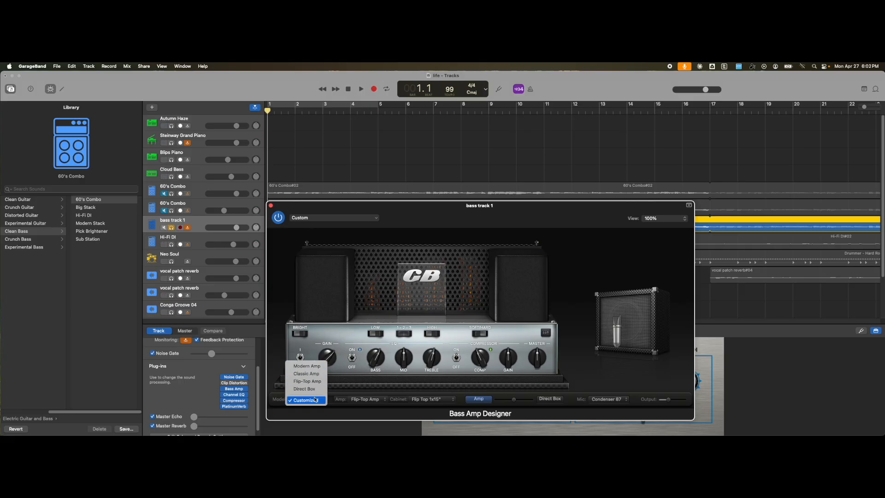
{"action": "left_click", "coordinate": [358, 403]}
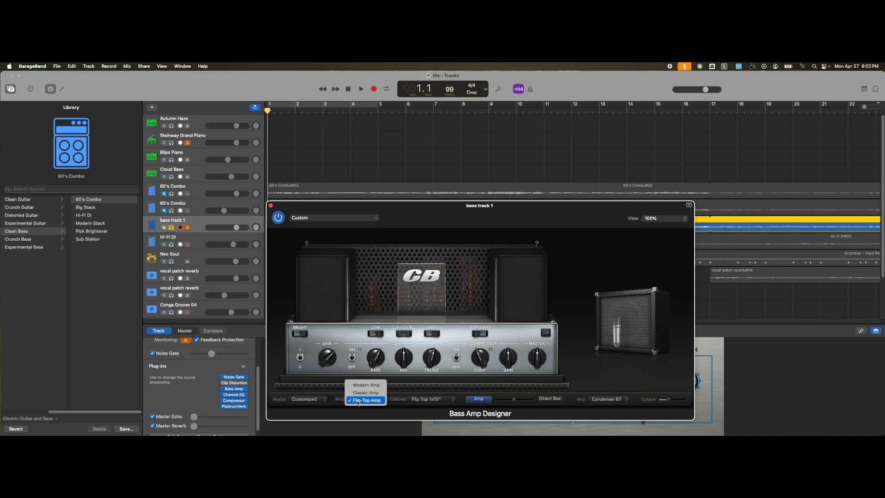
{"action": "left_click", "coordinate": [420, 402]}
{"action": "left_click", "coordinate": [576, 253]}
{"action": "left_click_drag", "start_coordinate": [395, 208], "coordinate": [395, 253]}
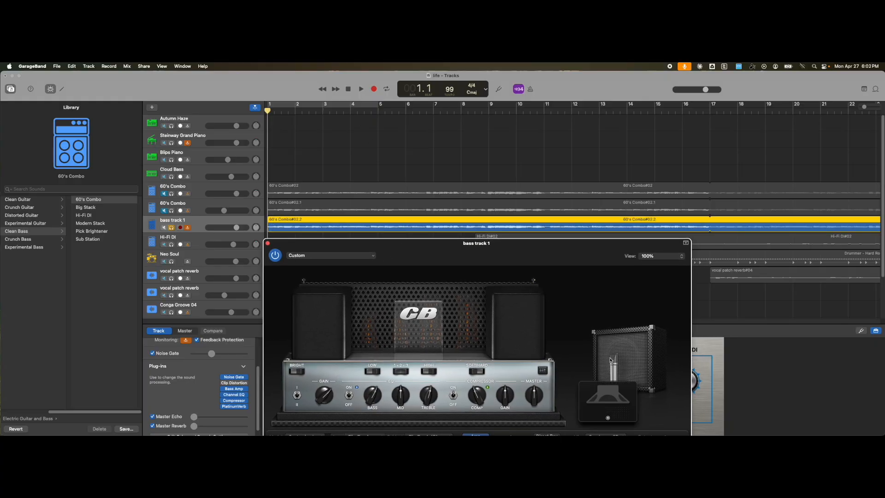
{"action": "left_click_drag", "start_coordinate": [426, 244], "coordinate": [425, 233]}
During playback of bass track 1, compare the Dynamic 20 and Dynamic 421 microphones, return to Condenser 87, stop and close Bass Amp Designer.
{"action": "left_click", "coordinate": [367, 90]}
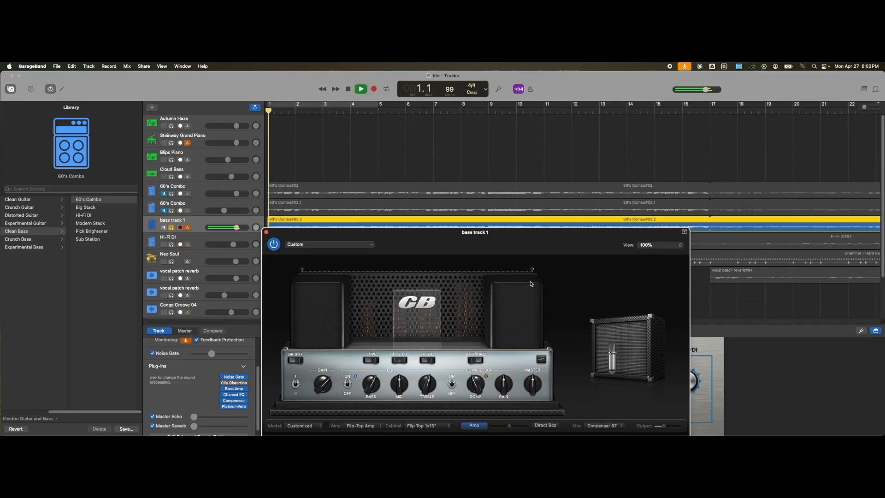
{"action": "left_click", "coordinate": [616, 426]}
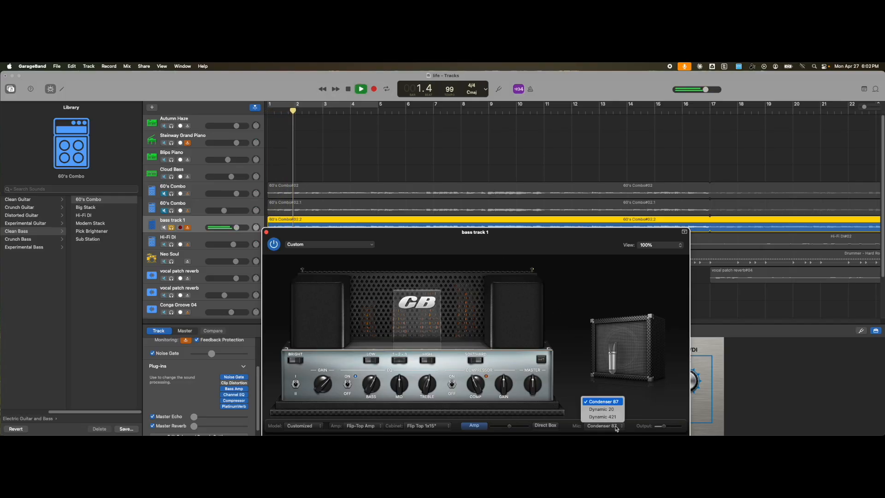
{"action": "left_click", "coordinate": [601, 417]}
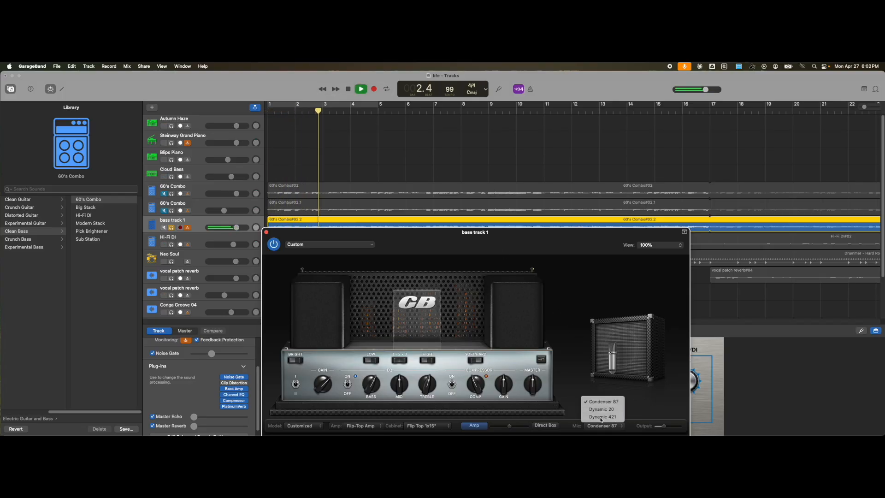
{"action": "left_click", "coordinate": [601, 425]}
{"action": "left_click", "coordinate": [599, 418]}
{"action": "left_click", "coordinate": [600, 425]}
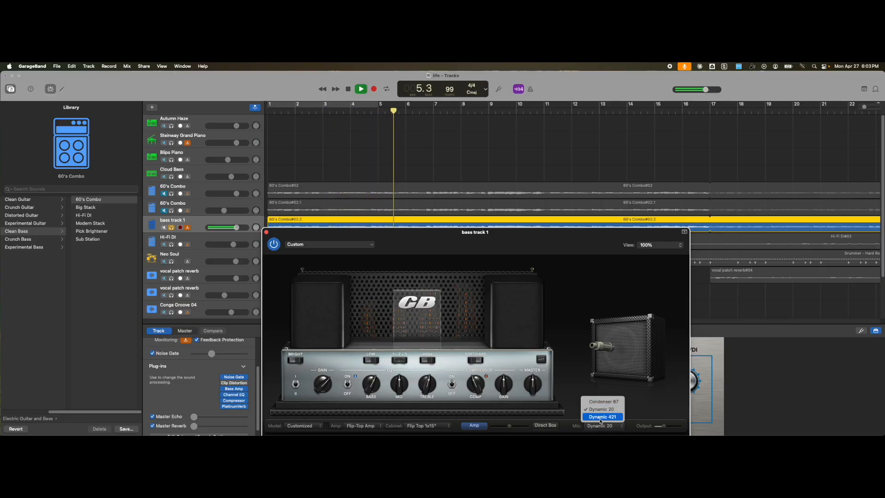
{"action": "left_click", "coordinate": [602, 418]}
{"action": "left_click", "coordinate": [598, 426]}
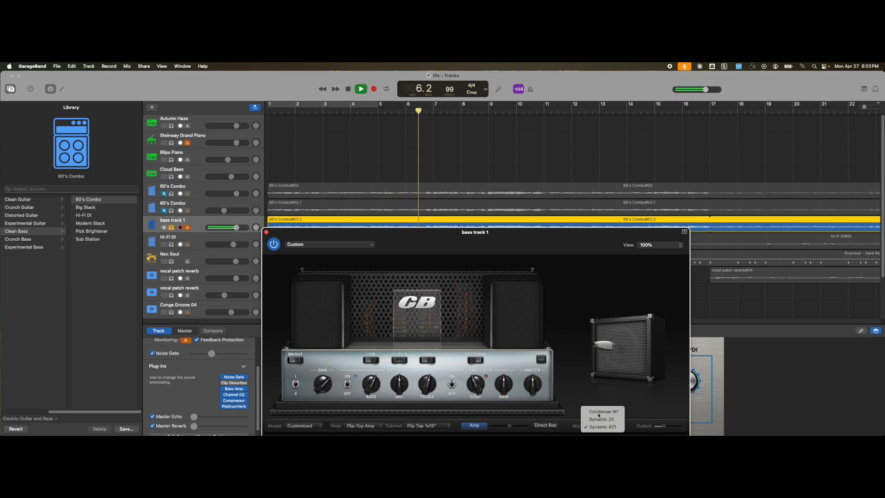
{"action": "left_click", "coordinate": [600, 411]}
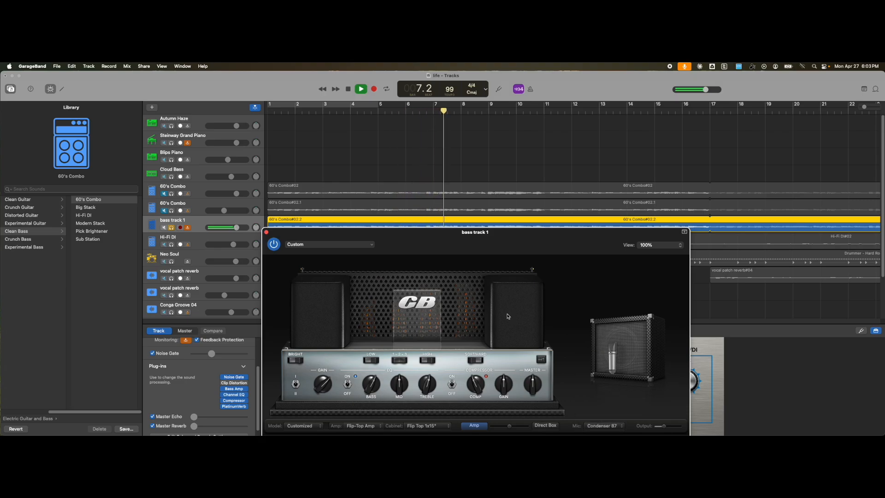
{"action": "key", "text": "space"}
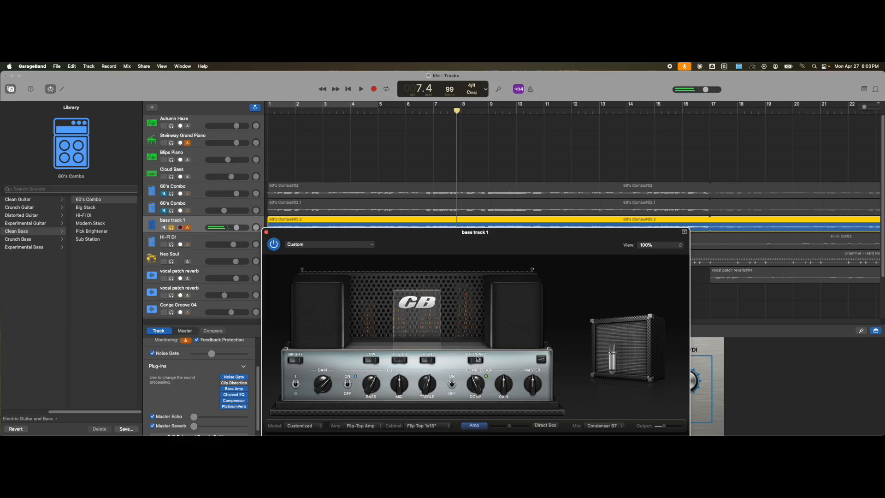
{"action": "left_click", "coordinate": [266, 232]}
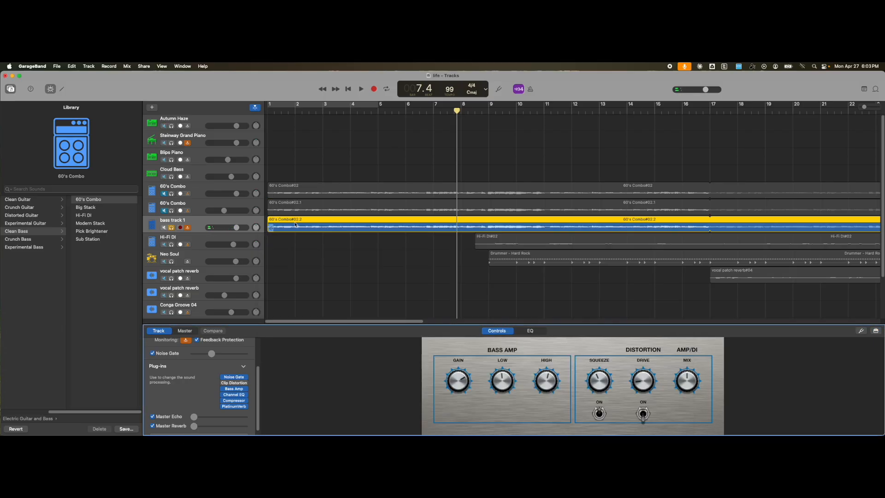
Check the Bass Amp Designer settings on the first 60's Combo track and close them.
{"action": "left_click", "coordinate": [203, 188]}
{"action": "left_click", "coordinate": [234, 389]}
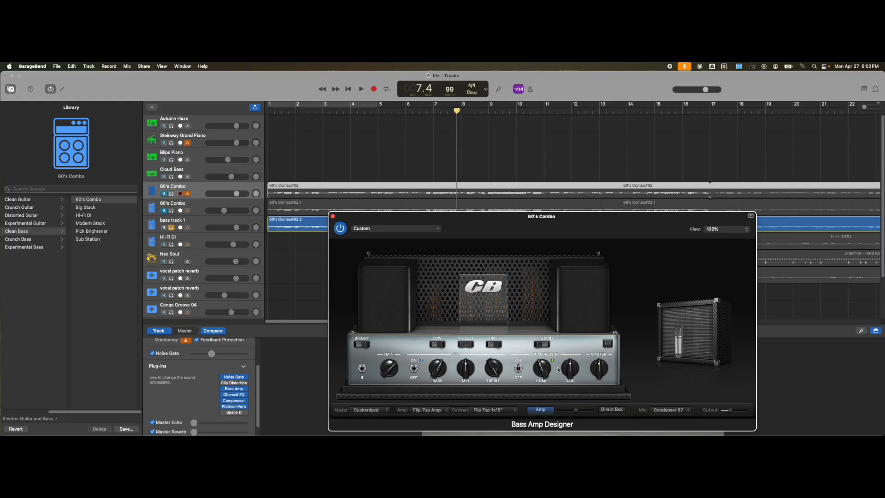
{"action": "left_click", "coordinate": [333, 216]}
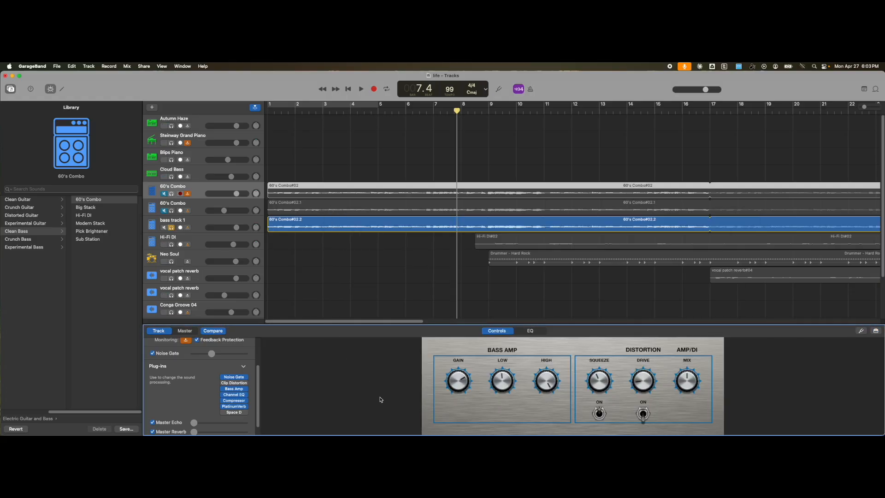
Play bass track 1 from the start, turn its bass amp's High control fully up, and stop playback.
{"action": "left_click", "coordinate": [198, 229]}
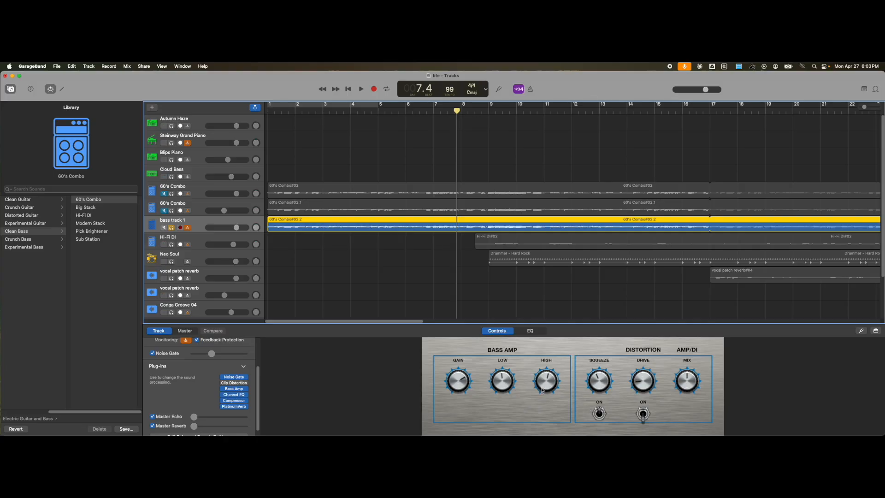
{"action": "key", "text": "Return"}
{"action": "key", "text": "space"}
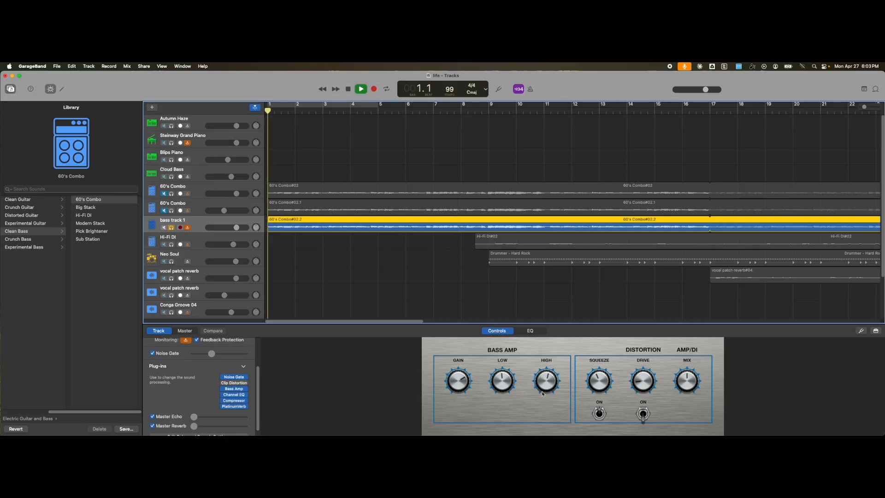
{"action": "left_click_drag", "start_coordinate": [556, 393], "coordinate": [543, 319]}
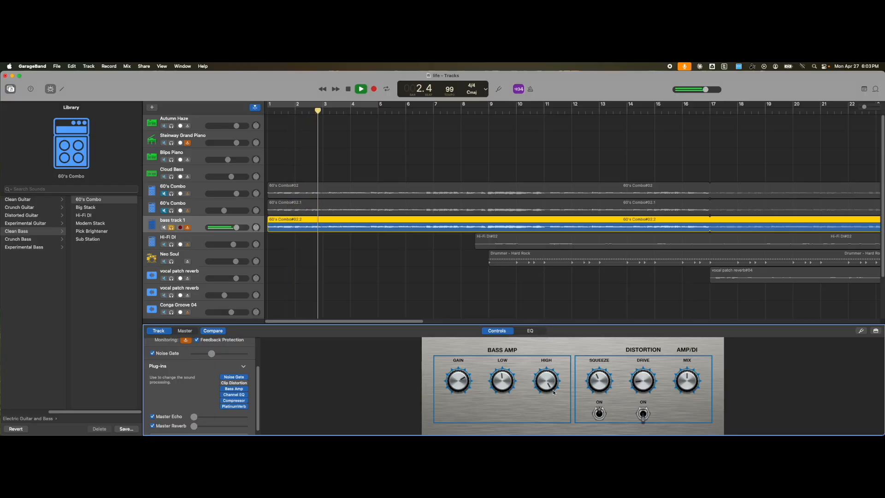
{"action": "key", "text": "space"}
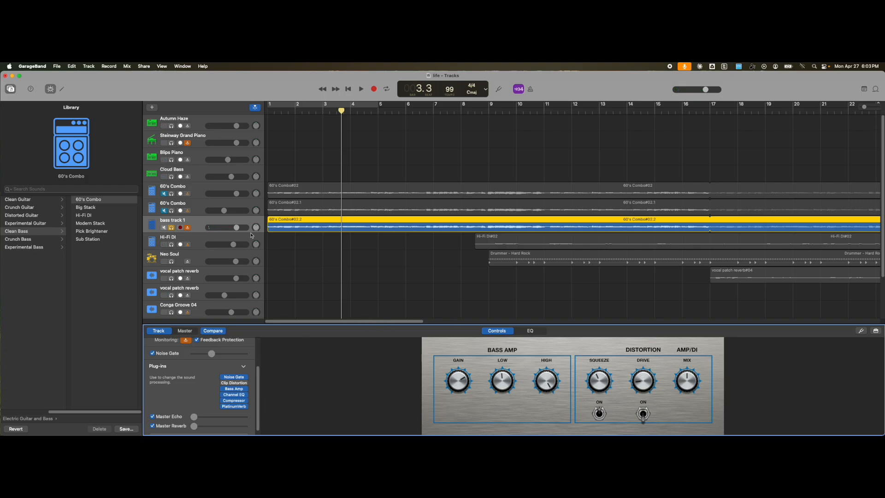
Solo both 60's Combo tracks, unsolo bass track 1, and audition the pair from the start.
{"action": "left_click", "coordinate": [171, 210]}
{"action": "left_click", "coordinate": [171, 193]}
{"action": "left_click", "coordinate": [172, 227]}
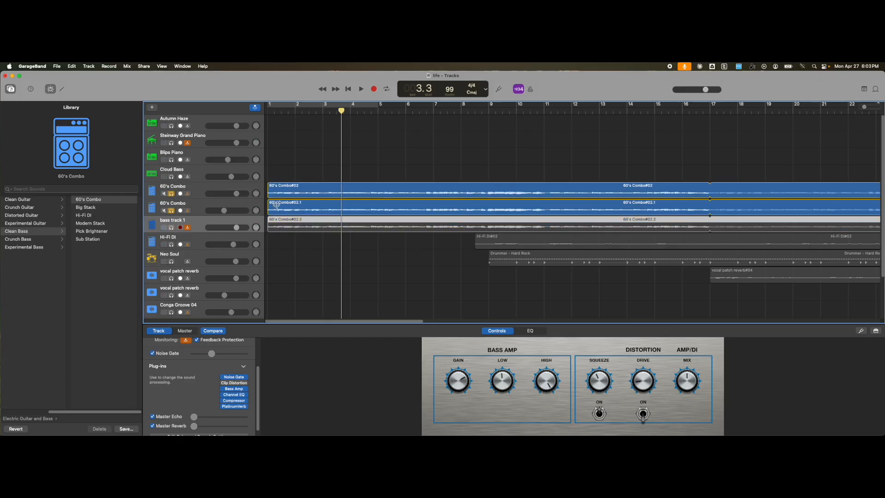
{"action": "left_click", "coordinate": [348, 90]}
{"action": "key", "text": "space"}
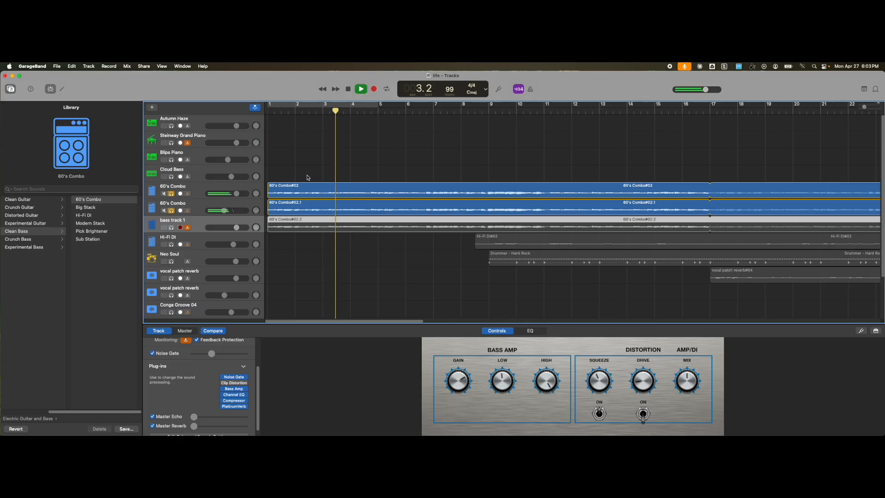
{"action": "key", "text": "space"}
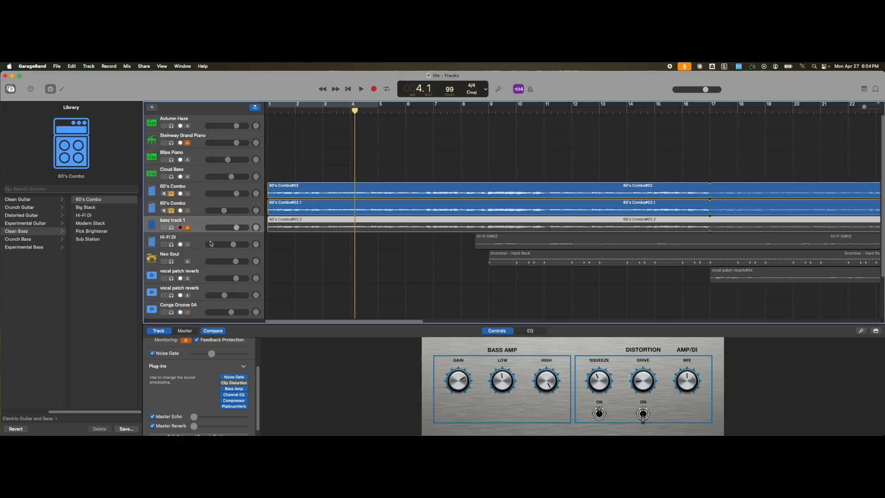
Create a new track with bass track 1's settings and copy its audio region onto it, starting at bar 1.
{"action": "right_click", "coordinate": [199, 223]}
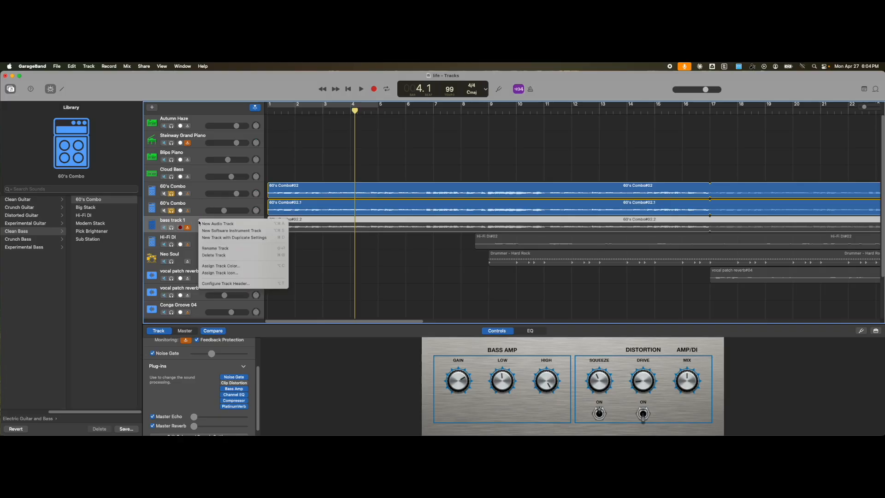
{"action": "left_click", "coordinate": [227, 238]}
{"action": "left_click", "coordinate": [291, 229]}
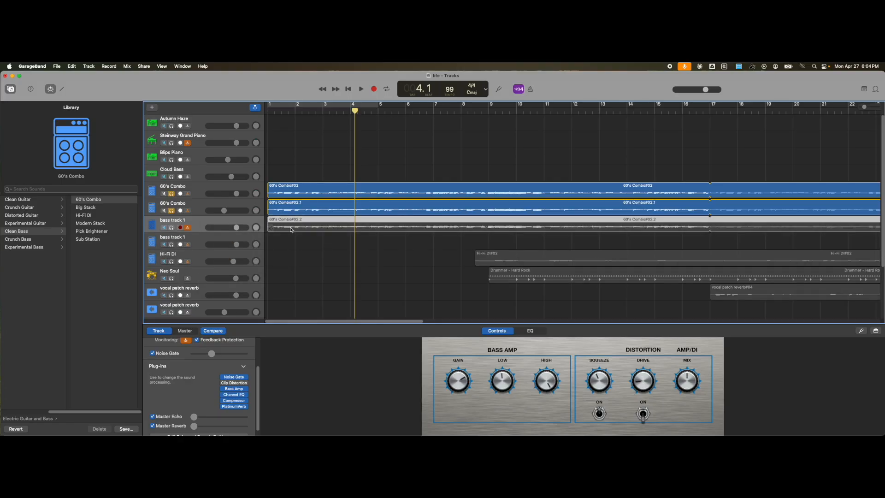
{"action": "right_click", "coordinate": [276, 246]}
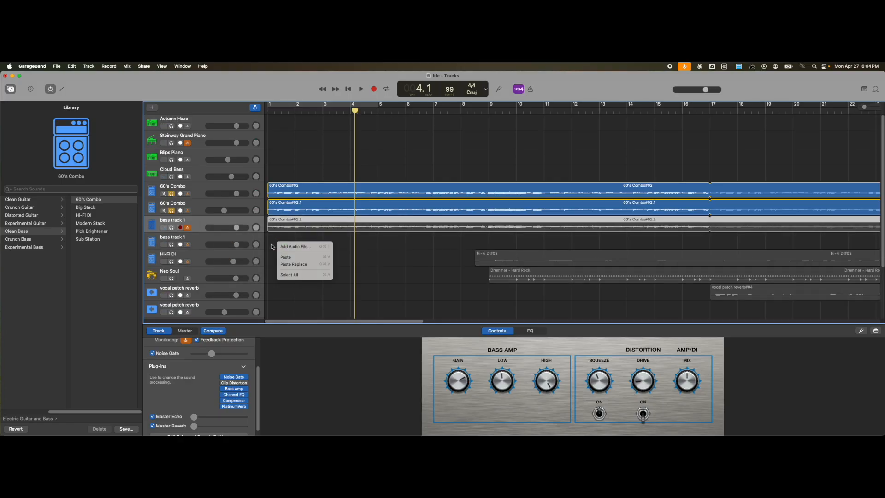
{"action": "left_click", "coordinate": [205, 245]}
{"action": "left_click", "coordinate": [196, 242]}
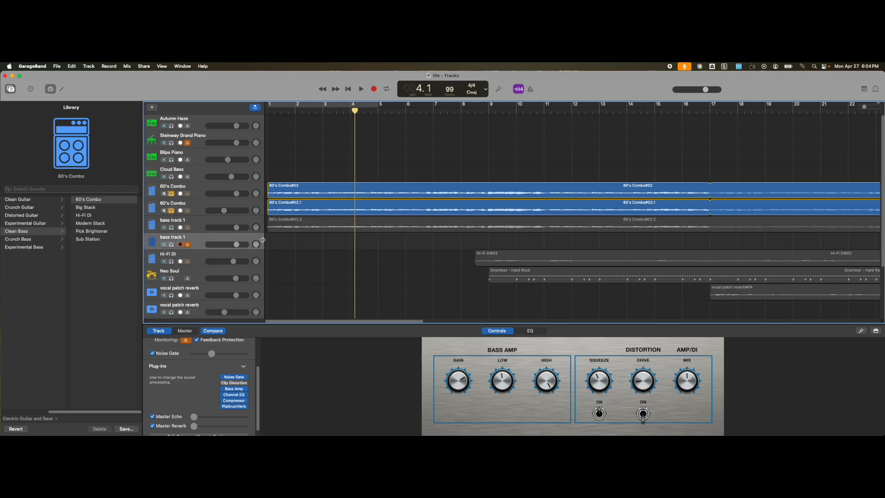
{"action": "right_click", "coordinate": [275, 241]}
{"action": "left_click", "coordinate": [282, 254]}
{"action": "left_click_drag", "start_coordinate": [359, 243], "coordinate": [272, 243]}
{"action": "left_click", "coordinate": [183, 240]}
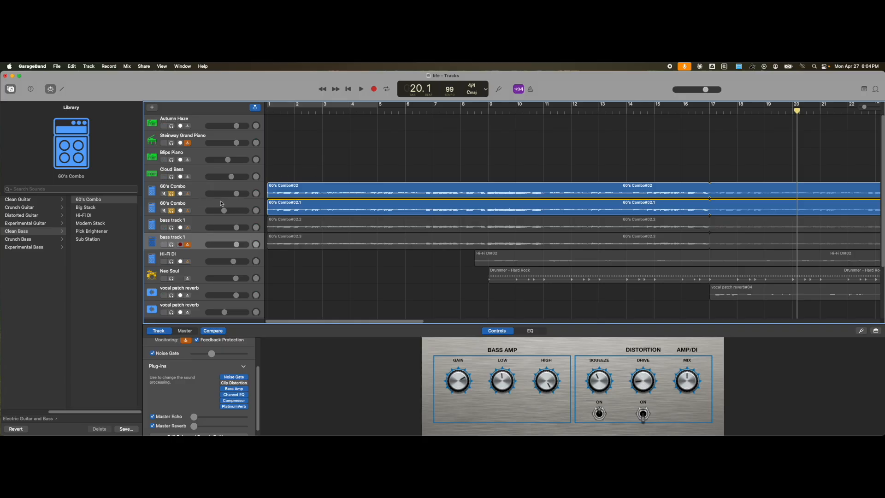
Inspect the Bass Amp Designer settings on the second 60's Combo track and close the plug-in.
{"action": "left_click", "coordinate": [196, 208]}
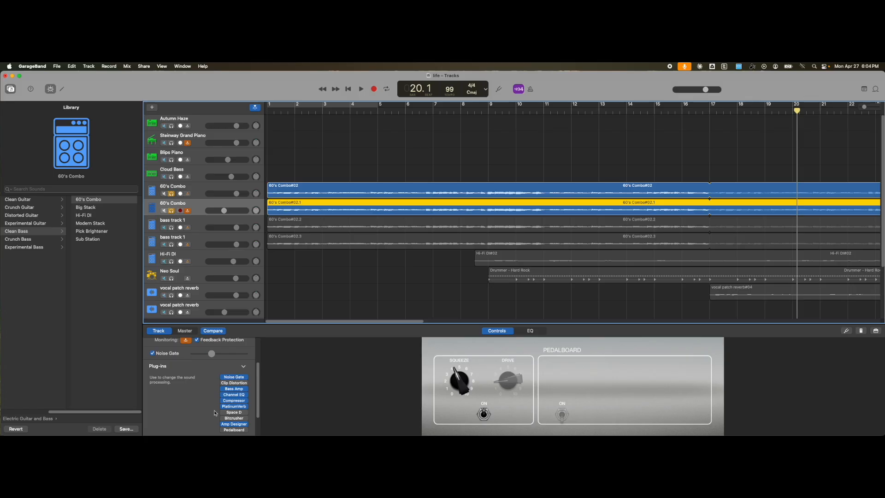
{"action": "scroll", "coordinate": [213, 404], "scroll_direction": "down", "scroll_amount": 1}
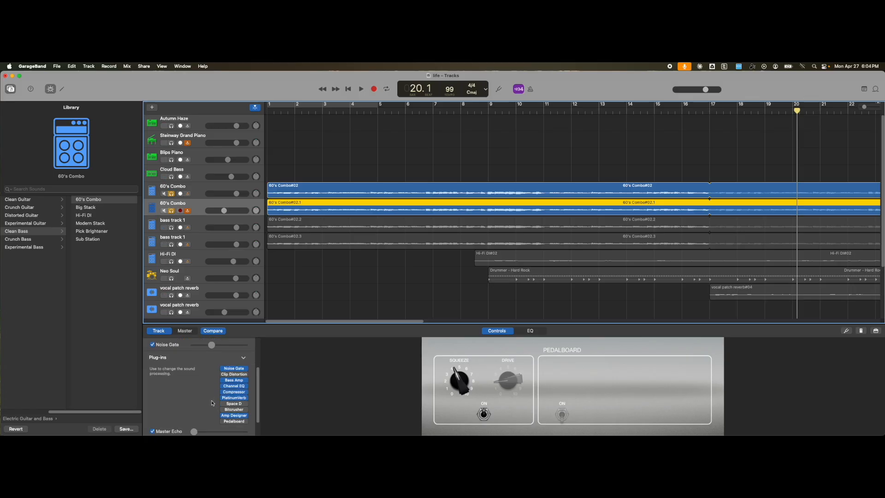
{"action": "mouse_move", "coordinate": [235, 380]}
{"action": "left_click", "coordinate": [235, 381]}
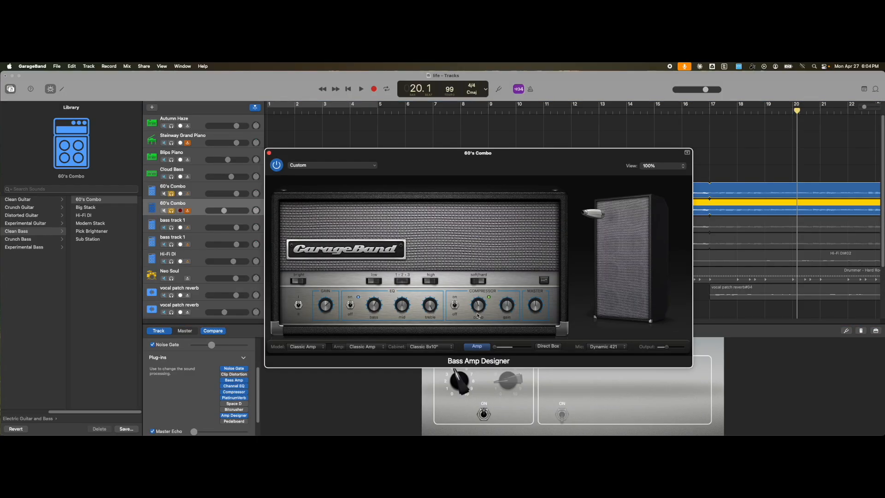
{"action": "left_click", "coordinate": [269, 153]}
Load the 60's Combo preset in Bass Amp Designer on the duplicated bass track 1.
{"action": "left_click", "coordinate": [201, 243]}
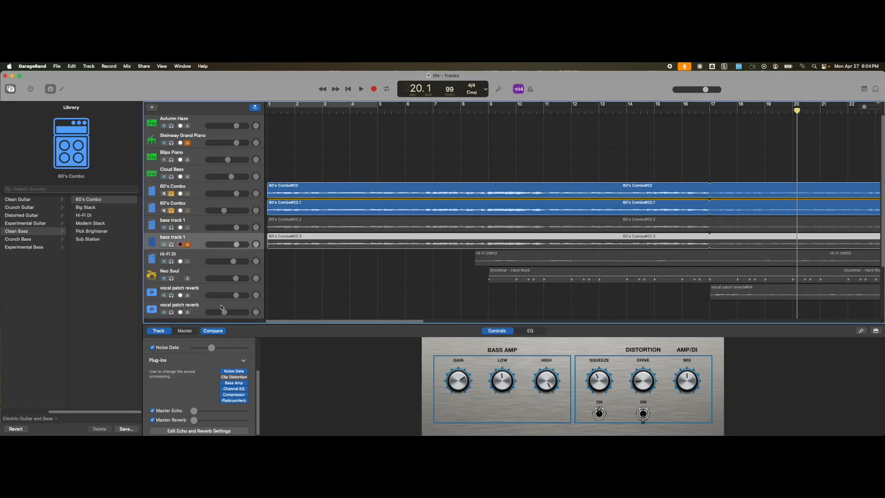
{"action": "left_click", "coordinate": [234, 382]}
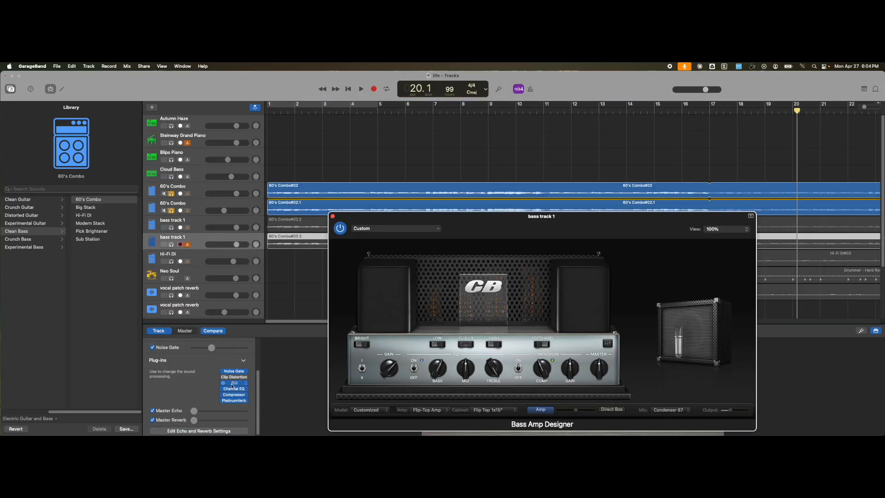
{"action": "left_click", "coordinate": [368, 411]}
{"action": "left_click", "coordinate": [393, 225]}
{"action": "left_click", "coordinate": [388, 229]}
{"action": "left_click", "coordinate": [385, 269]}
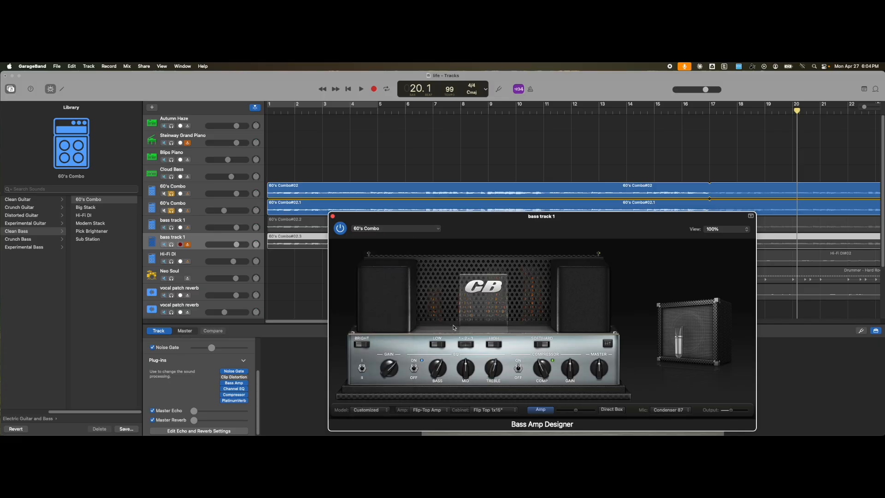
Set the amp on the duplicated bass track 1 to Classic Amp and compare it with the second 60's Combo track's amp settings.
{"action": "left_click", "coordinate": [429, 410]}
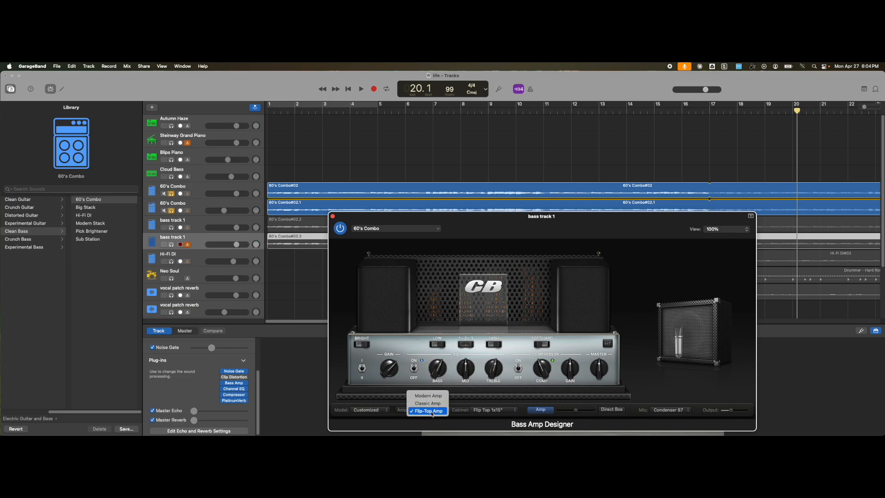
{"action": "left_click", "coordinate": [428, 403]}
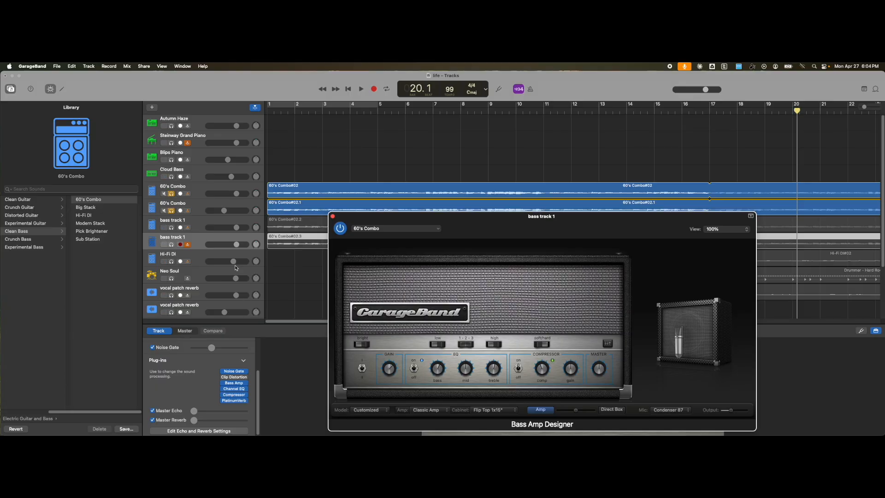
{"action": "left_click", "coordinate": [192, 211]}
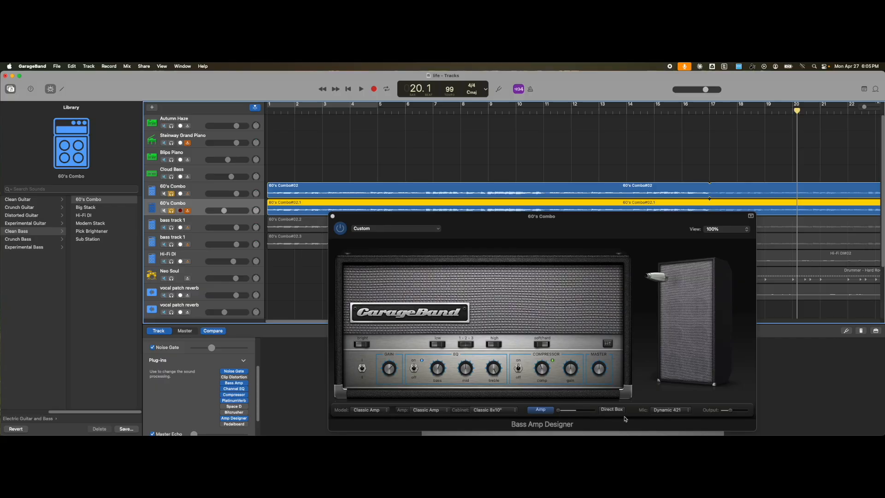
{"action": "left_click", "coordinate": [194, 239]}
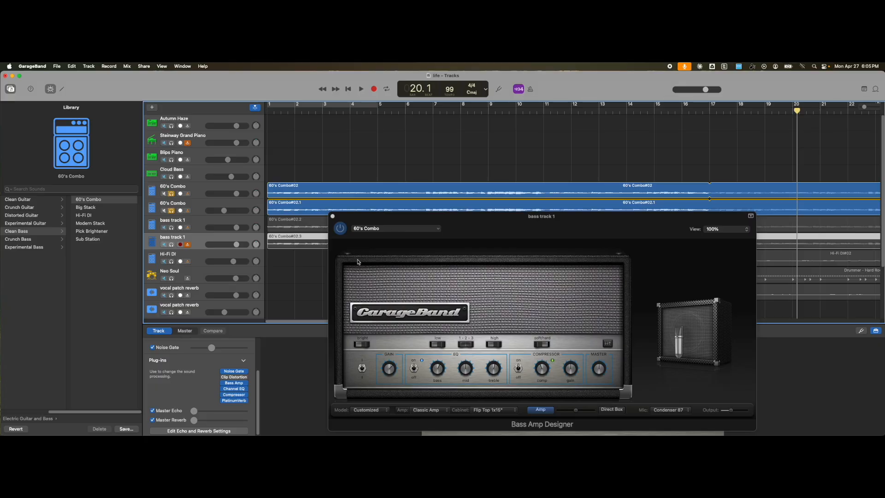
Solo only the duplicated bass track 1 and set its amp microphone to Dynamic 421 during playback from the start.
{"action": "left_click", "coordinate": [171, 244]}
{"action": "left_click", "coordinate": [171, 210]}
{"action": "left_click", "coordinate": [171, 193]}
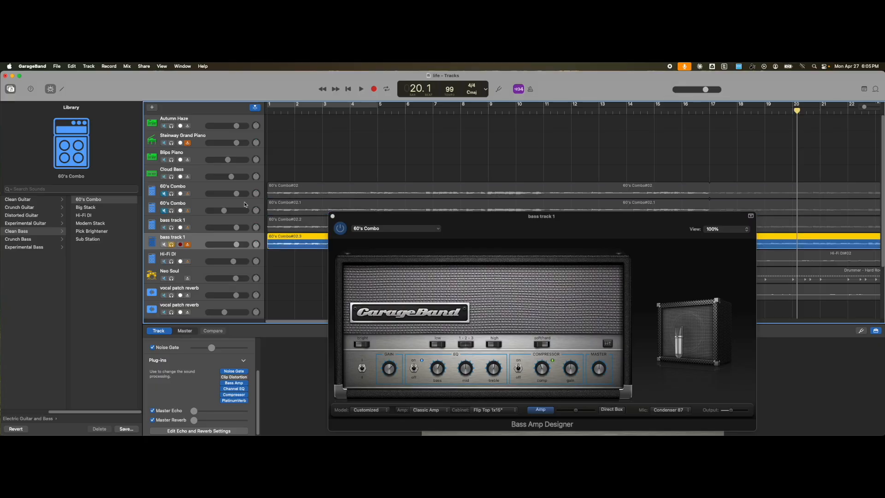
{"action": "left_click", "coordinate": [348, 89]}
{"action": "left_click", "coordinate": [361, 88]}
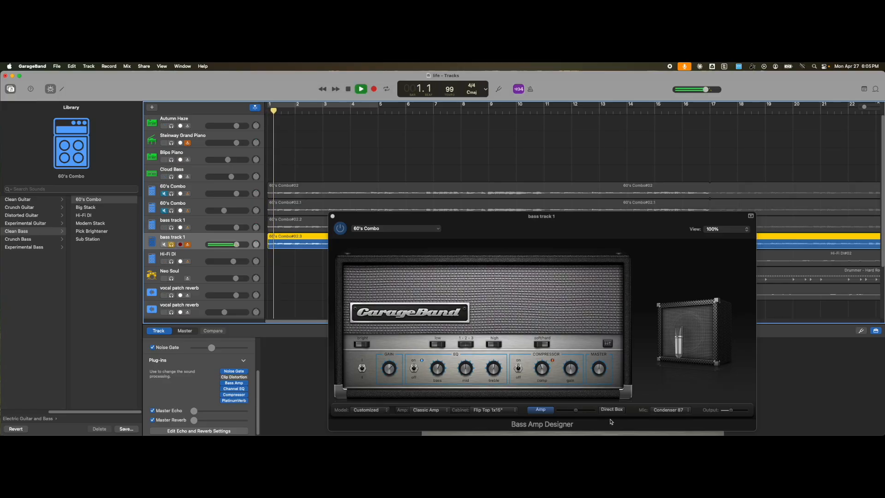
{"action": "left_click", "coordinate": [660, 412]}
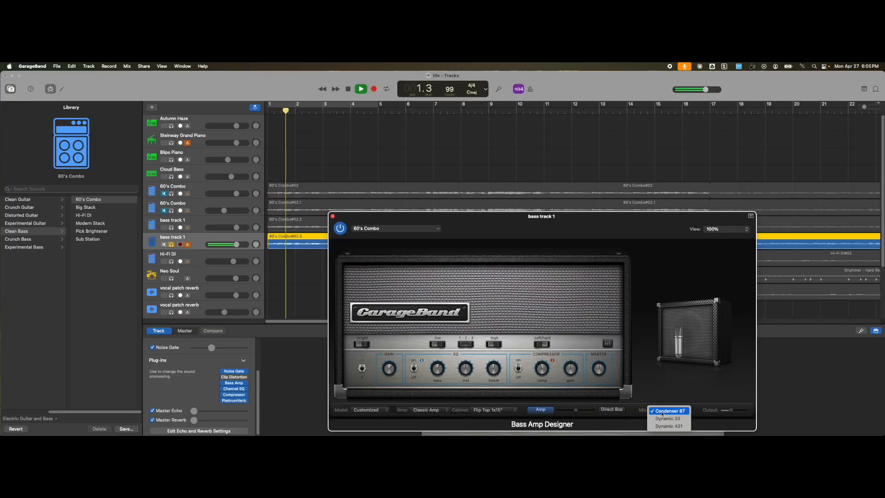
{"action": "left_click", "coordinate": [682, 425]}
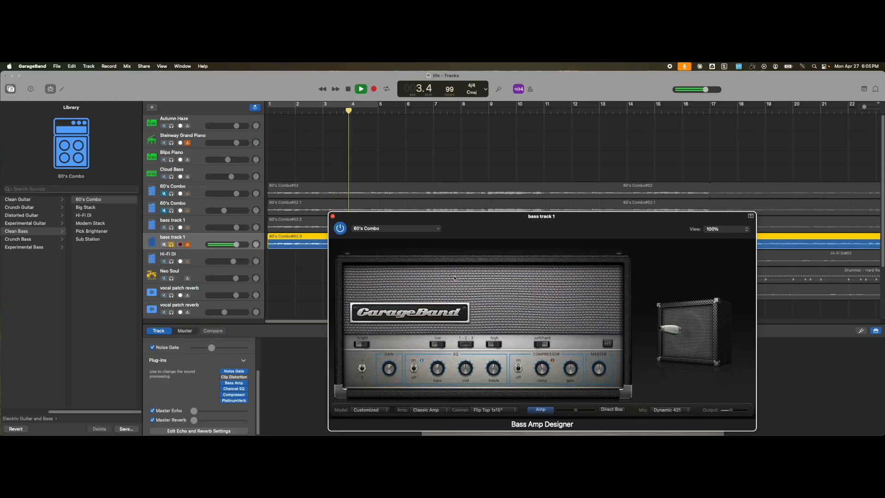
Audition the Modern 15", Modern 10" and Modern Distant cabinets on the duplicated bass track 1 and stop playback.
{"action": "left_click", "coordinate": [501, 410]}
{"action": "left_click", "coordinate": [496, 372]}
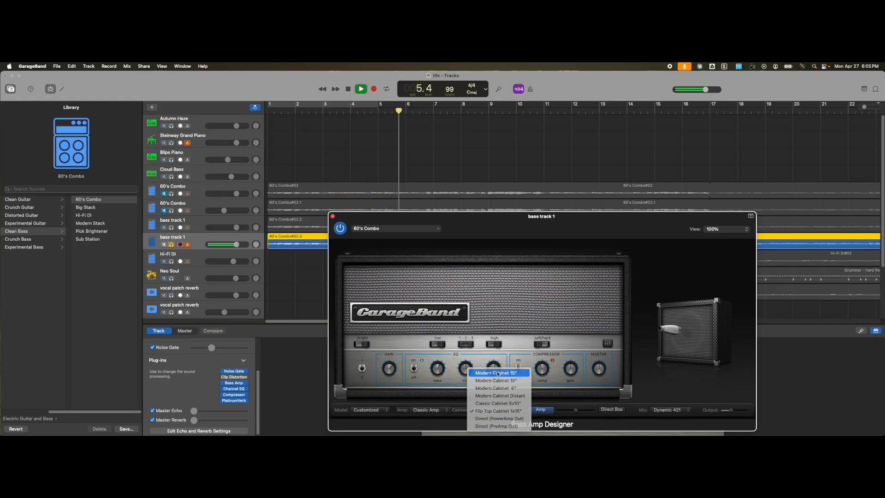
{"action": "left_click", "coordinate": [490, 410]}
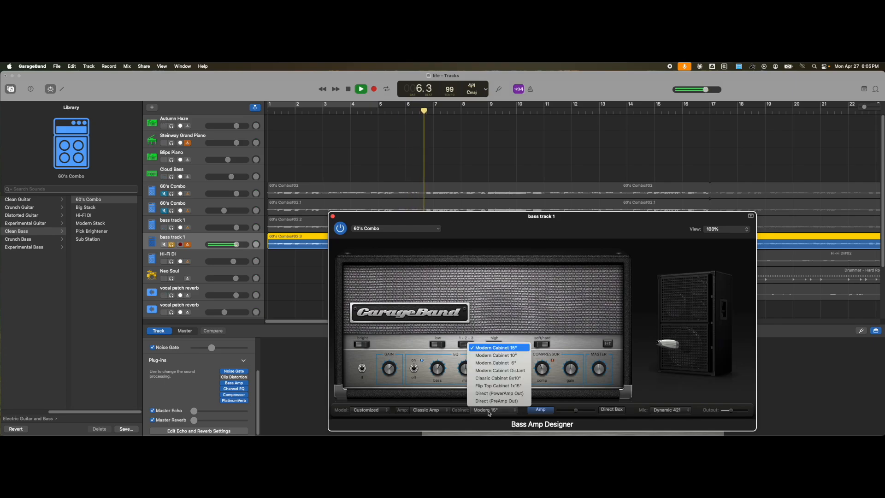
{"action": "left_click", "coordinate": [490, 355]}
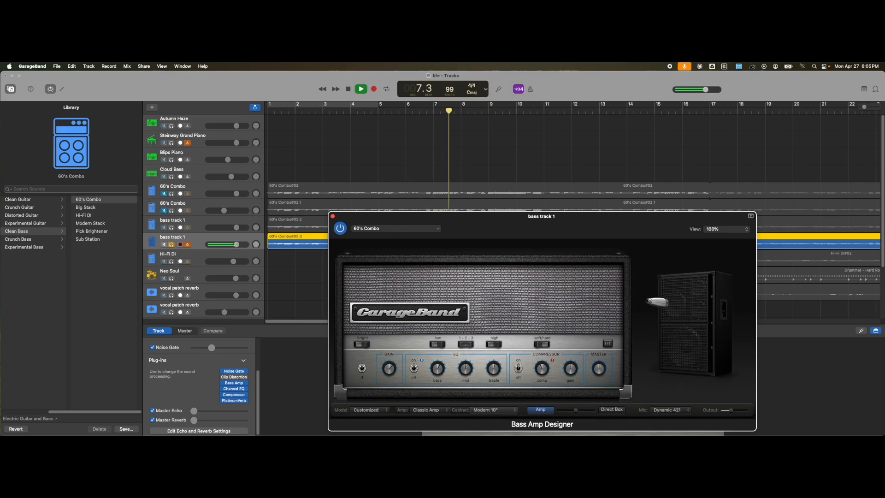
{"action": "left_click", "coordinate": [489, 410]}
{"action": "scroll", "coordinate": [489, 412], "scroll_direction": "down", "scroll_amount": 3}
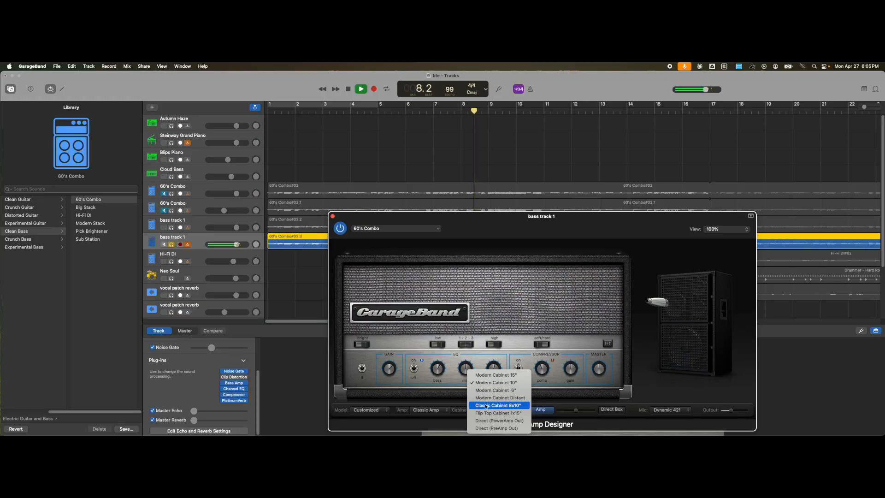
{"action": "left_click", "coordinate": [485, 397]}
{"action": "key", "text": "space"}
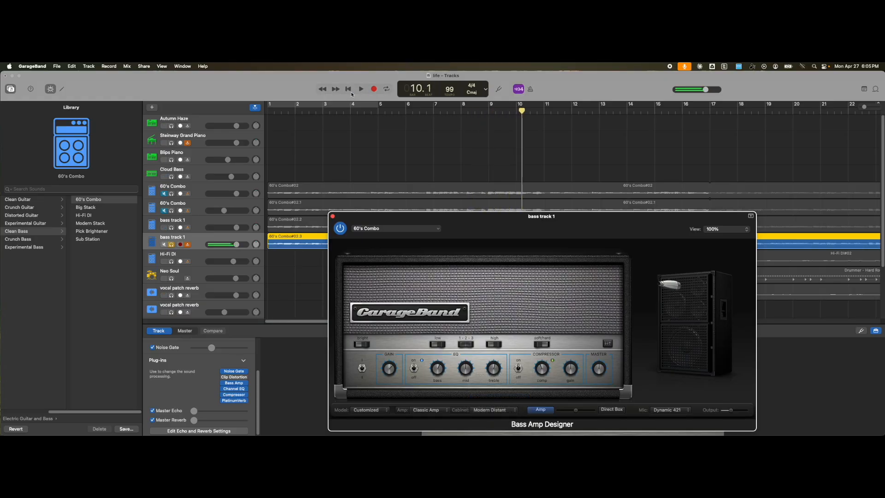
Check the second 60's Combo track's cabinet and set the duplicated bass track 1's cabinet to Classic 8x10".
{"action": "left_click_drag", "start_coordinate": [362, 214], "coordinate": [405, 131]}
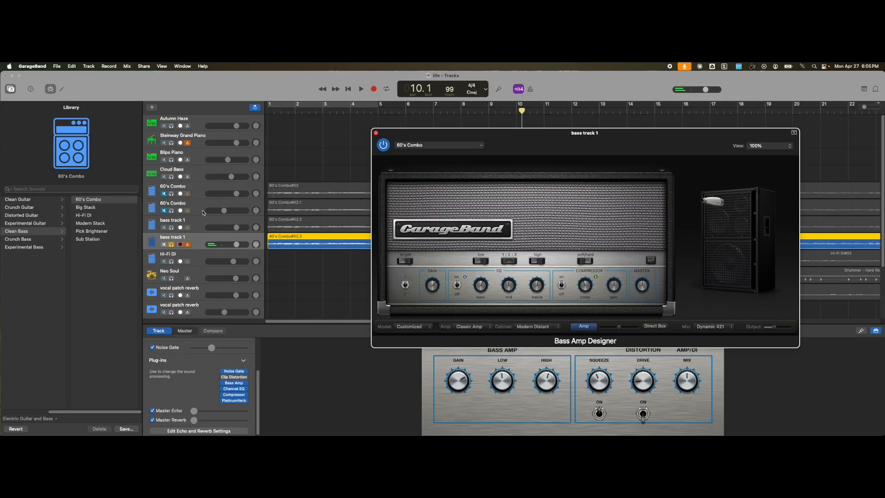
{"action": "left_click", "coordinate": [534, 327]}
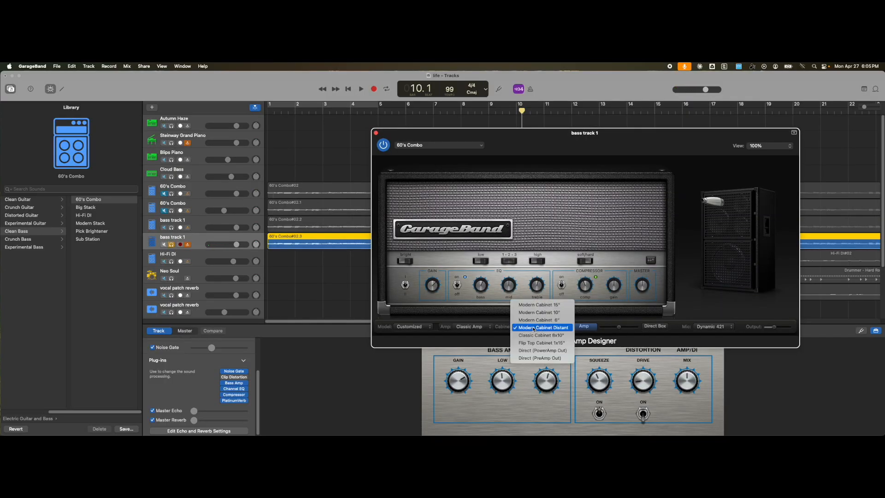
{"action": "left_click", "coordinate": [533, 328]}
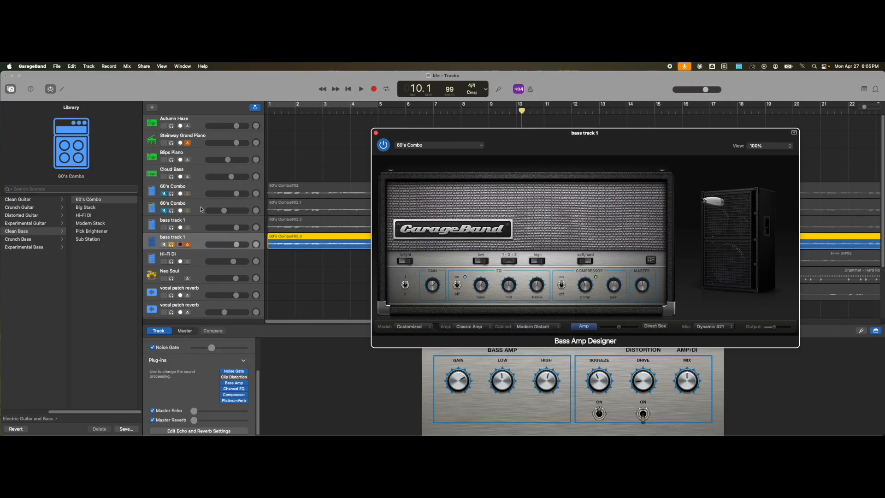
{"action": "left_click", "coordinate": [201, 209]}
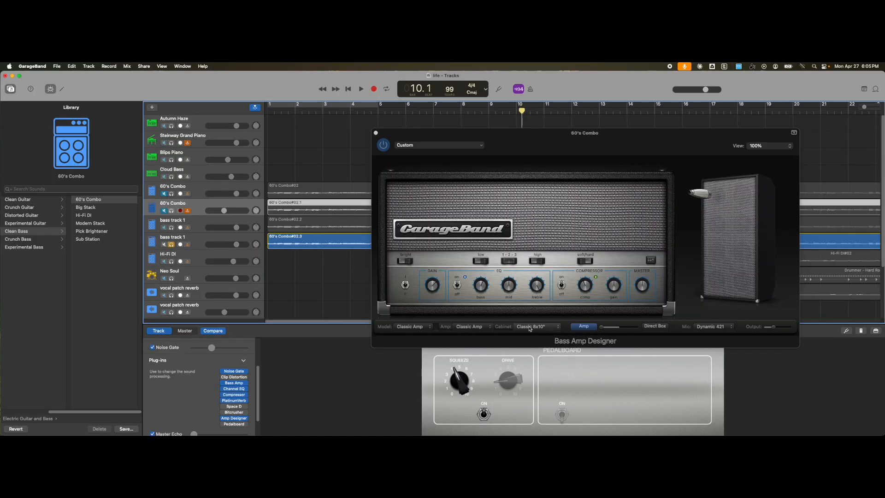
{"action": "left_click", "coordinate": [194, 243]}
{"action": "left_click", "coordinate": [536, 326]}
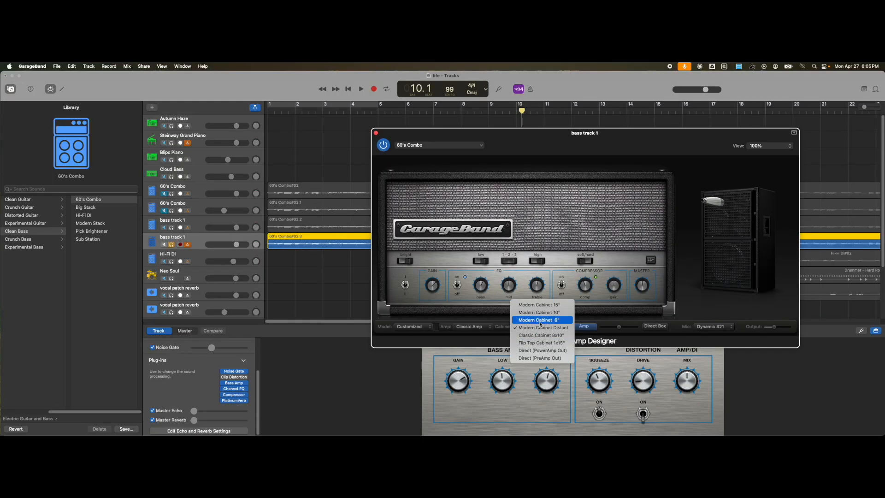
{"action": "left_click", "coordinate": [542, 335]}
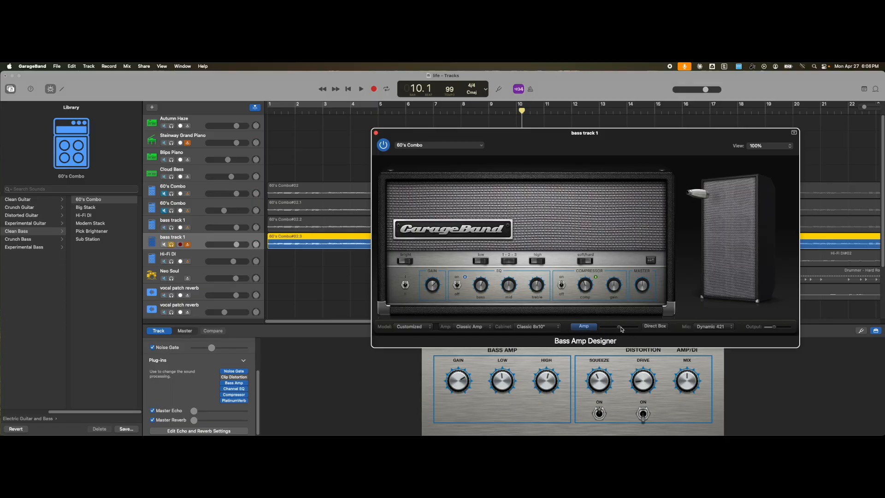
Set the duplicated bass track 1's Amp and Direct Box blend fully to Amp and compare it with the second 60's Combo track.
{"action": "mouse_move", "coordinate": [618, 326]}
{"action": "left_mouse_down"}
{"action": "mouse_move", "coordinate": [602, 328]}
{"action": "mouse_move", "coordinate": [632, 327]}
{"action": "mouse_move", "coordinate": [601, 327]}
{"action": "left_mouse_up"}
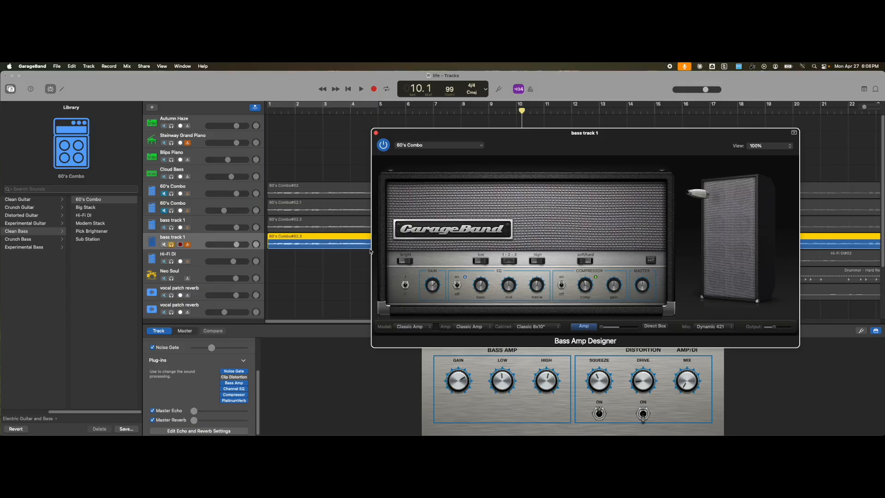
{"action": "left_click", "coordinate": [194, 206]}
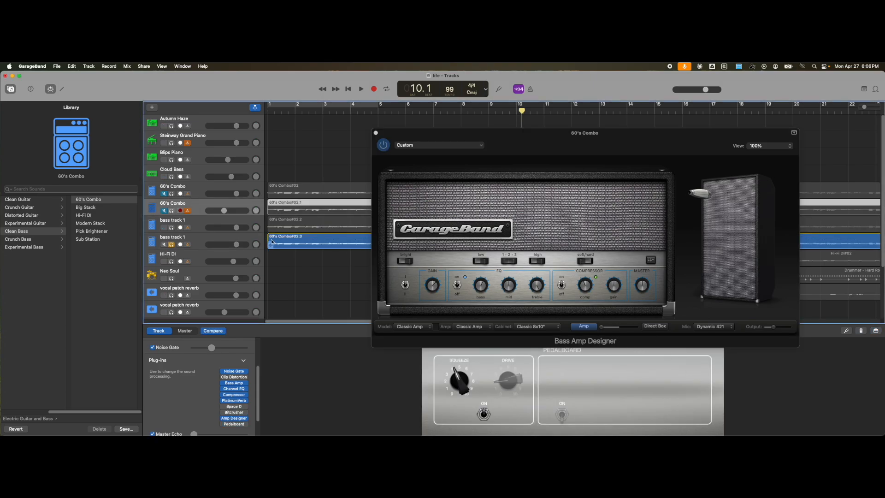
{"action": "left_click", "coordinate": [200, 238]}
Audition the duplicated bass track 1 from the start with a centered blend, restore the blend fully to Amp, and close Bass Amp Designer.
{"action": "left_click_drag", "start_coordinate": [602, 327], "coordinate": [618, 327]}
{"action": "key", "text": "Return"}
{"action": "key", "text": "space"}
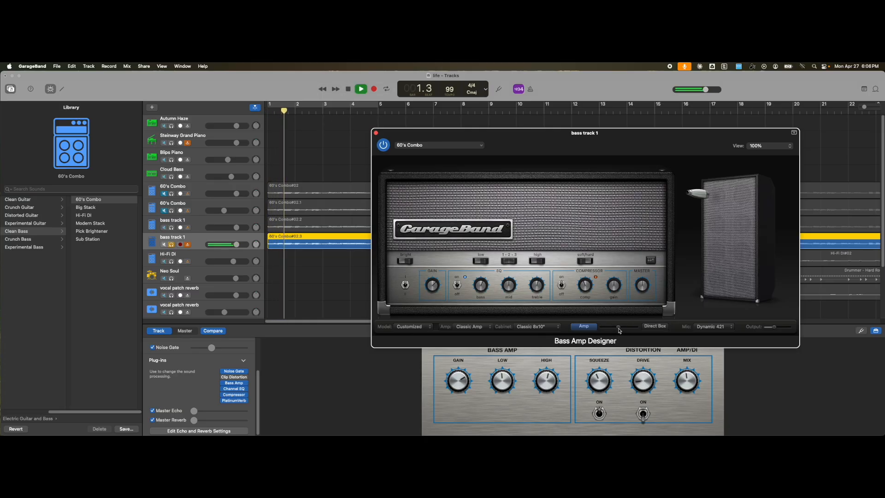
{"action": "left_click", "coordinate": [584, 326]}
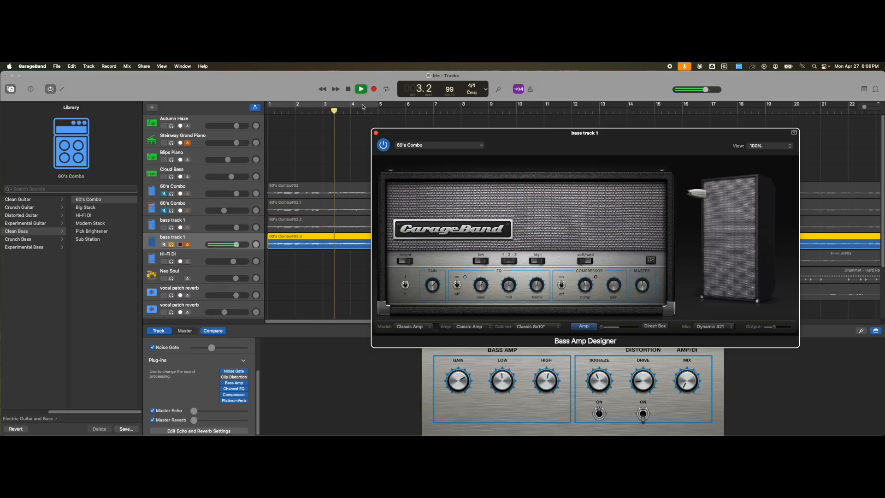
{"action": "mouse_move", "coordinate": [600, 327]}
{"action": "left_mouse_down"}
{"action": "mouse_move", "coordinate": [641, 328]}
{"action": "mouse_move", "coordinate": [599, 327]}
{"action": "left_mouse_up"}
{"action": "key", "text": "space"}
{"action": "left_click_drag", "start_coordinate": [427, 138], "coordinate": [461, 196]}
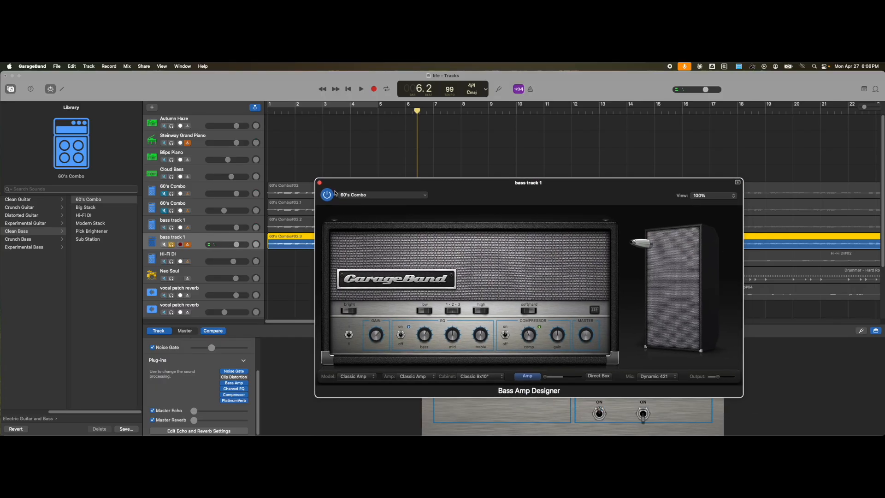
{"action": "left_click", "coordinate": [319, 183]}
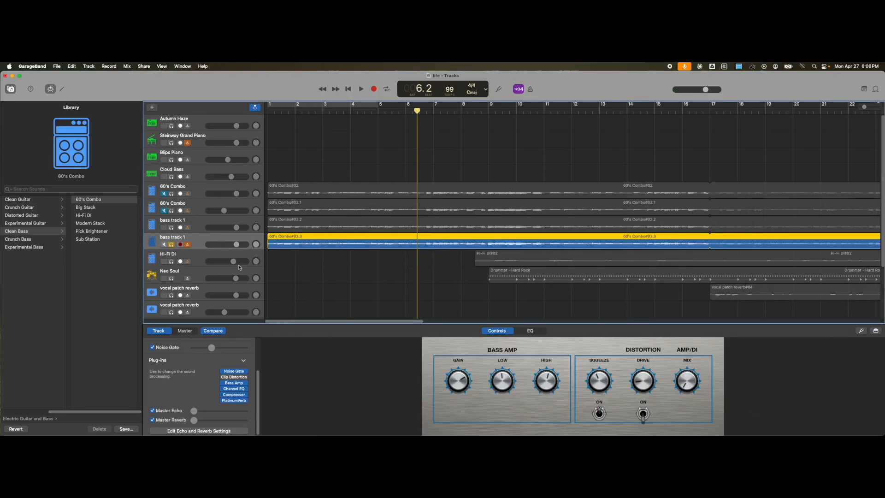
Compare the EQ curve of the duplicated bass track 1 with those of the original bass track 1 and the second 60's Combo track.
{"action": "left_click", "coordinate": [528, 331]}
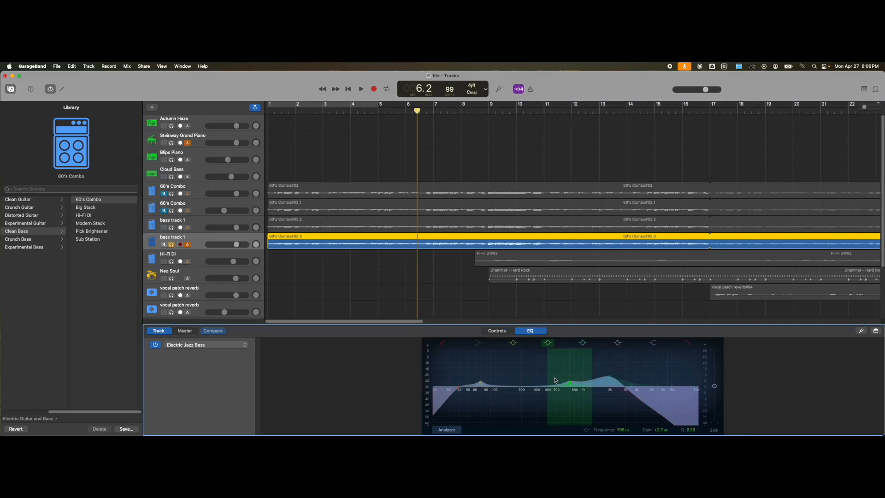
{"action": "left_click", "coordinate": [194, 221]}
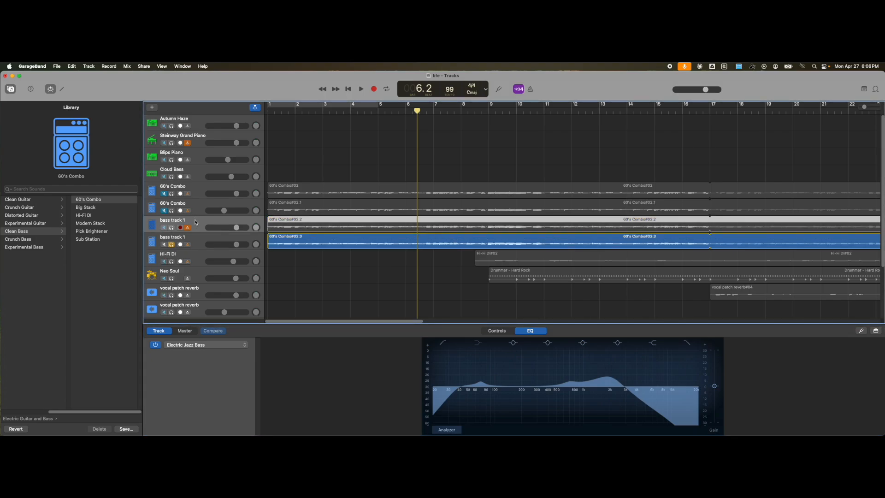
{"action": "left_click", "coordinate": [172, 229]}
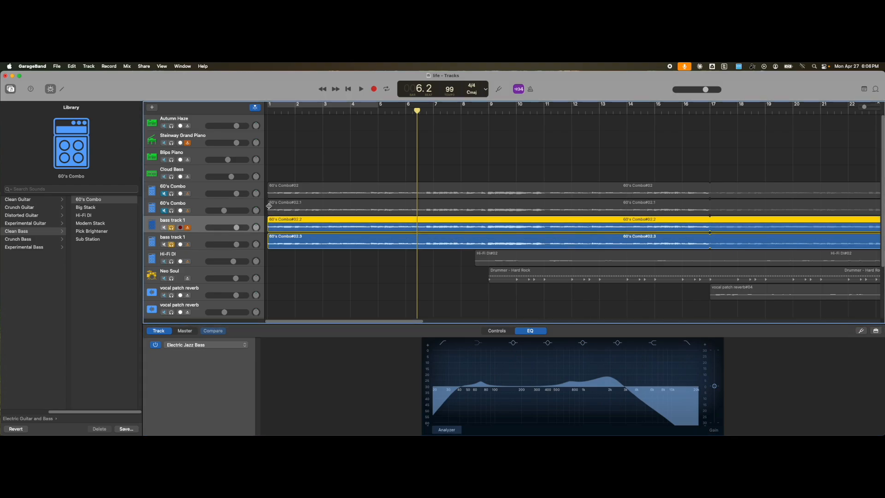
{"action": "left_click", "coordinate": [349, 90]}
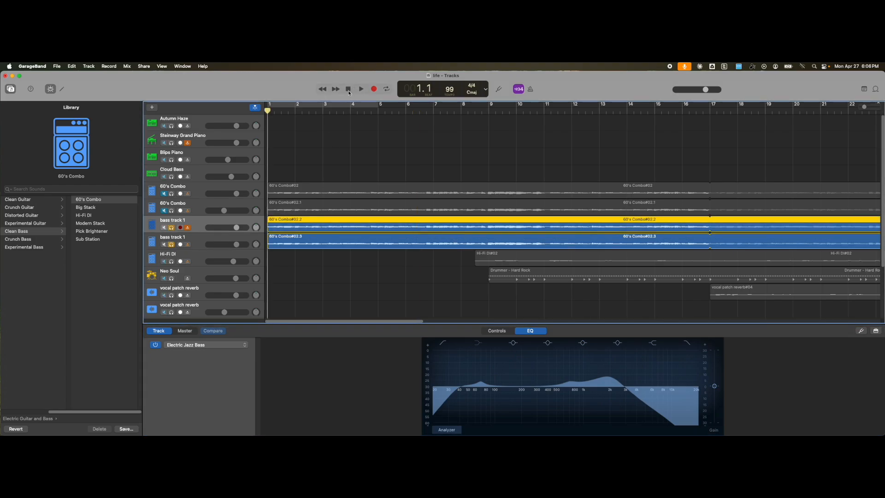
{"action": "left_click", "coordinate": [172, 228]}
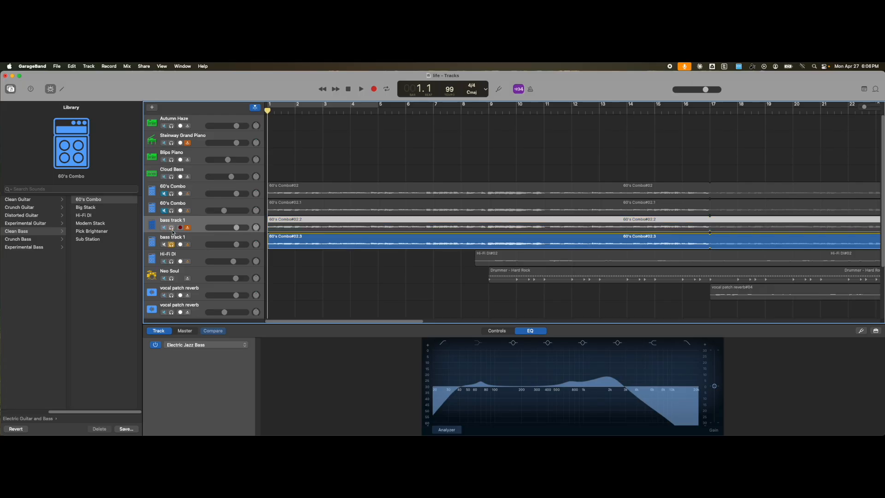
{"action": "left_click", "coordinate": [197, 209]}
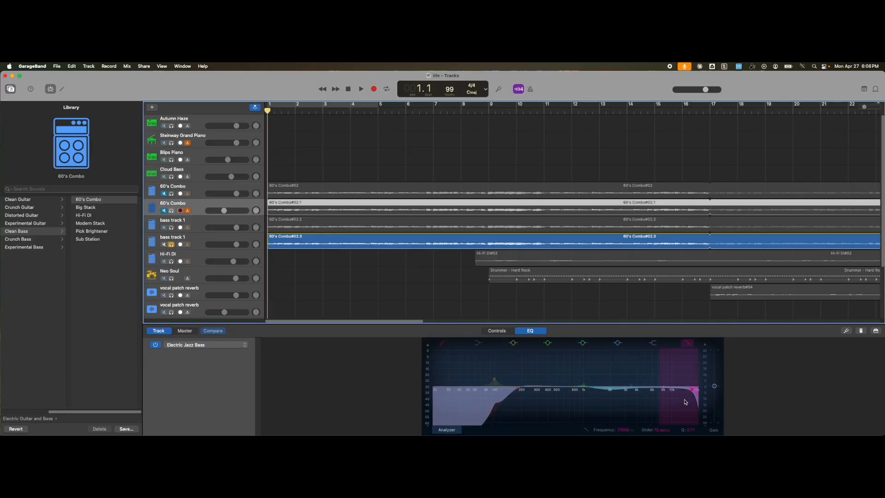
{"action": "left_click", "coordinate": [204, 244]}
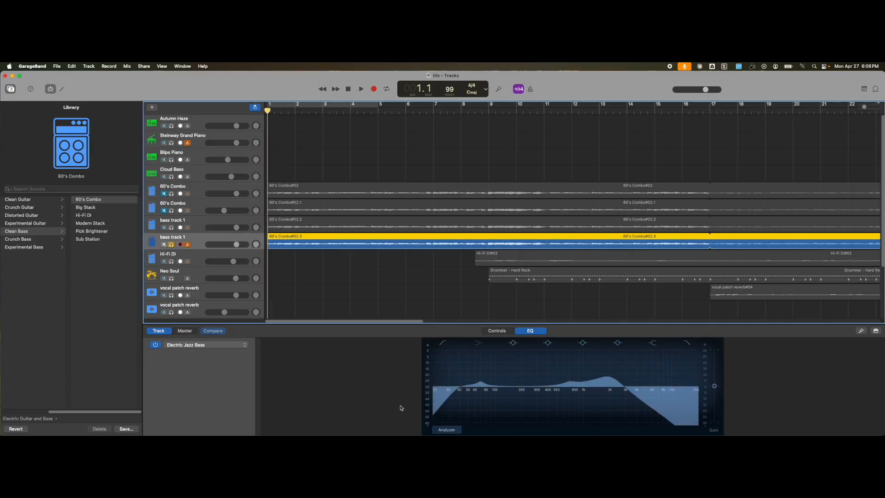
{"action": "left_click", "coordinate": [198, 213]}
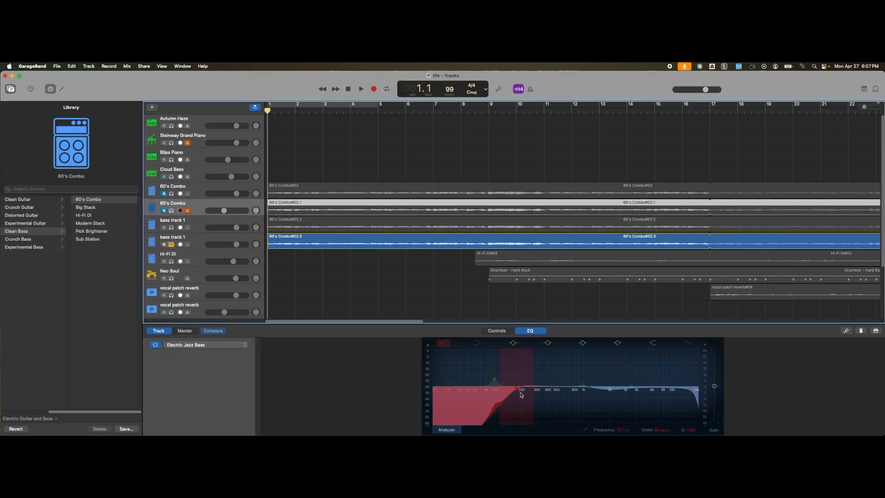
Raise the low cut in the duplicated bass track 1's EQ to just below 200 Hz and flatten its midrange boosts, including the 2040 Hz band.
{"action": "left_click", "coordinate": [196, 245]}
{"action": "left_click_drag", "start_coordinate": [459, 390], "coordinate": [517, 390]}
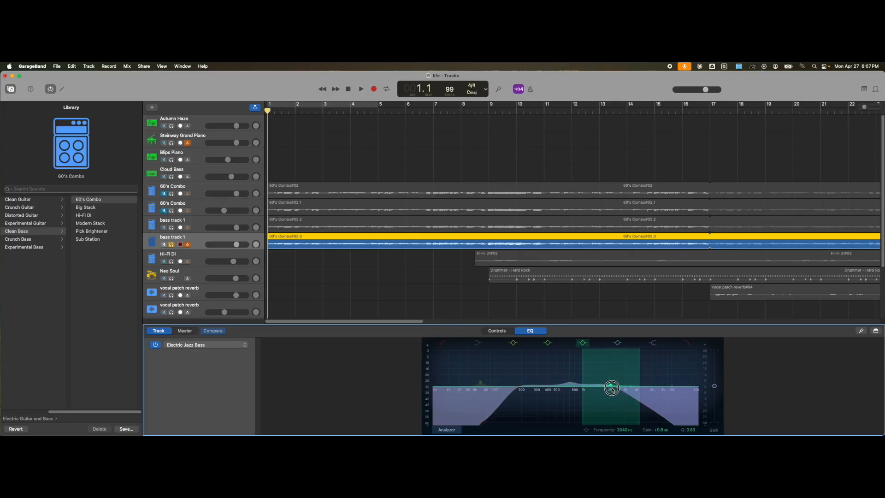
{"action": "left_click_drag", "start_coordinate": [575, 383], "coordinate": [576, 387]}
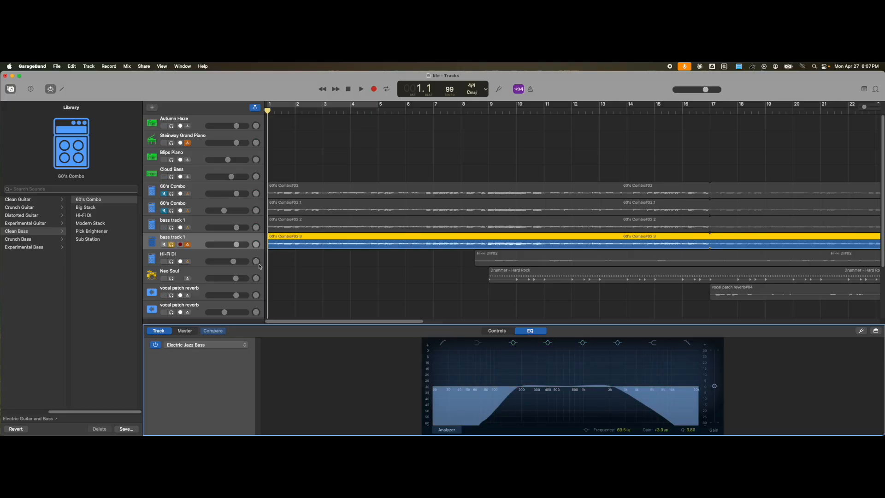
Match the duplicated bass track 1's EQ to the second 60's Combo track: move the high cut near 20 kHz and cut about 1.7 dB at 2020 Hz.
{"action": "left_click", "coordinate": [193, 212]}
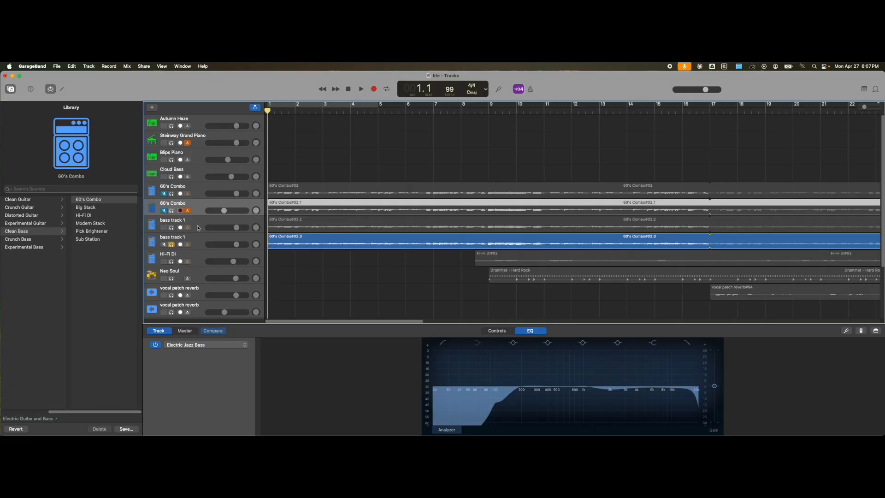
{"action": "left_click", "coordinate": [196, 246]}
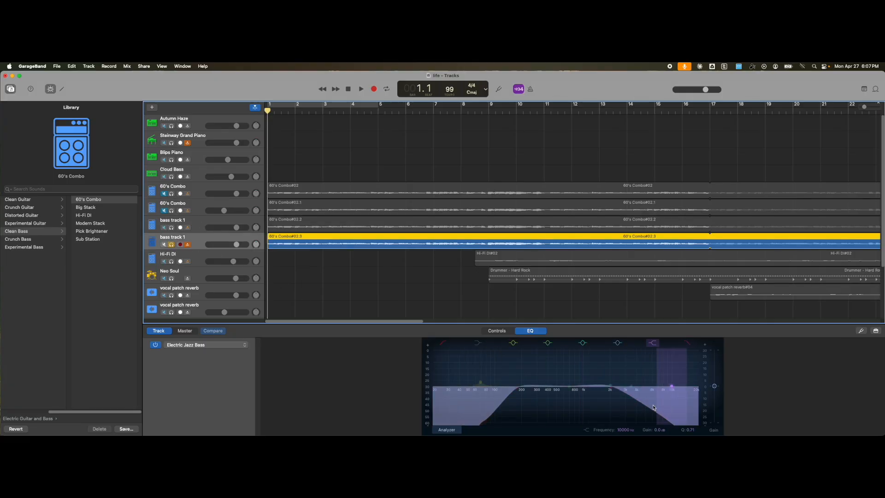
{"action": "left_click", "coordinate": [687, 343]}
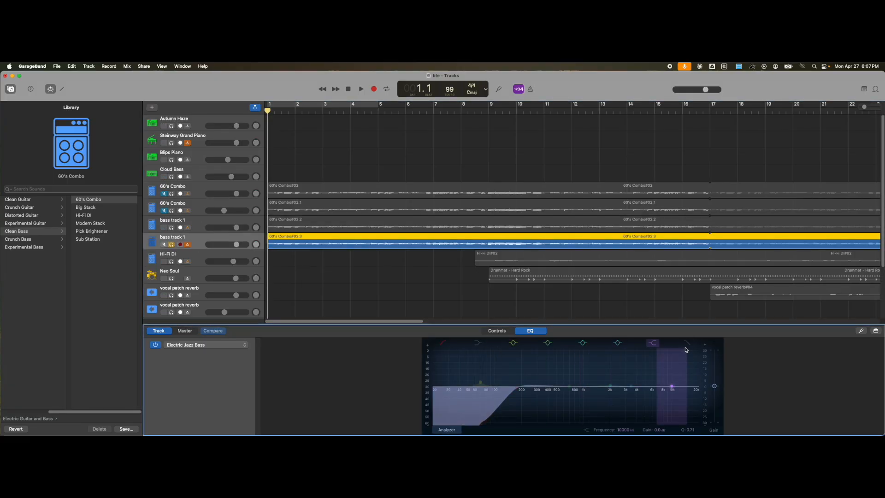
{"action": "left_click", "coordinate": [687, 343]}
{"action": "left_click_drag", "start_coordinate": [668, 403], "coordinate": [692, 390]}
{"action": "left_click_drag", "start_coordinate": [615, 388], "coordinate": [611, 394]}
{"action": "scroll", "coordinate": [609, 393], "scroll_direction": "down", "scroll_amount": 10}
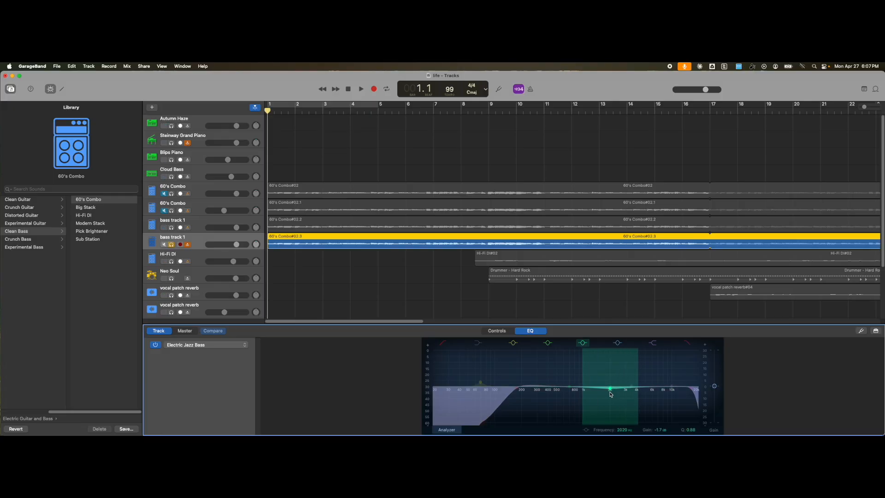
{"action": "left_click", "coordinate": [568, 385]}
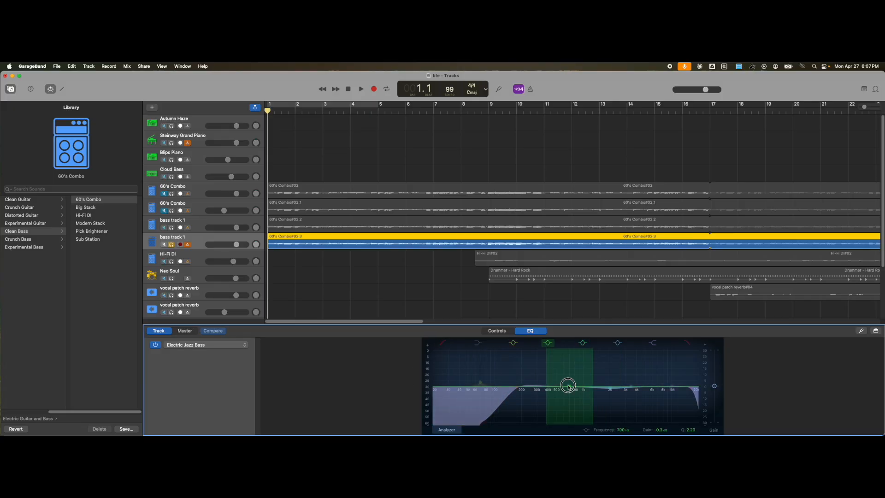
Recheck the second 60's Combo track's EQ and deepen the duplicated bass track 1's midrange dip to about -3.3 dB at 2060 Hz.
{"action": "left_click", "coordinate": [205, 211]}
{"action": "left_click", "coordinate": [201, 239]}
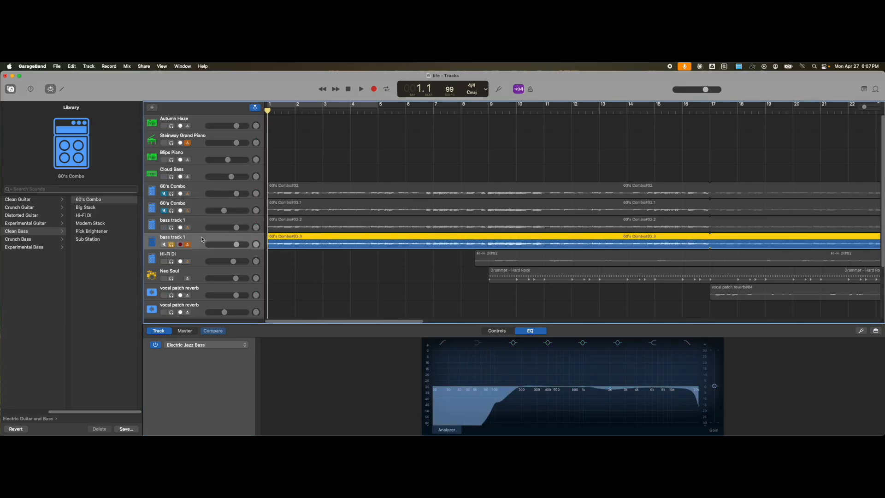
{"action": "left_click", "coordinate": [611, 395]}
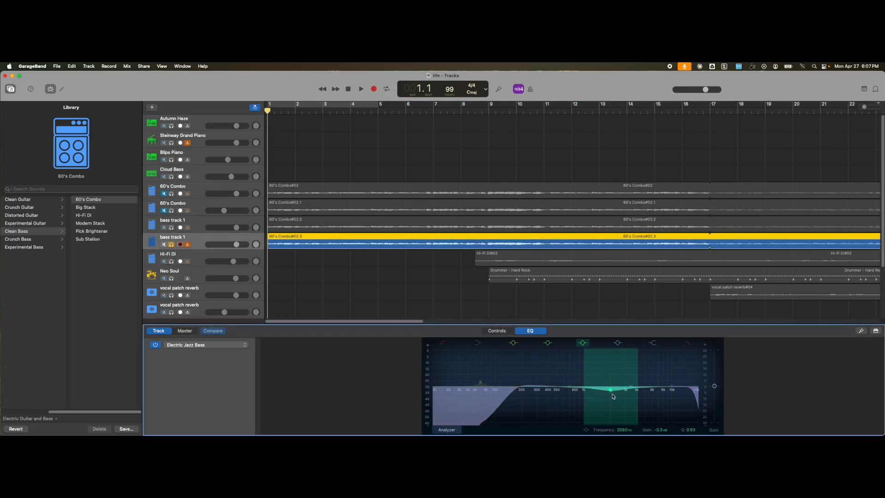
{"action": "left_click", "coordinate": [341, 294]}
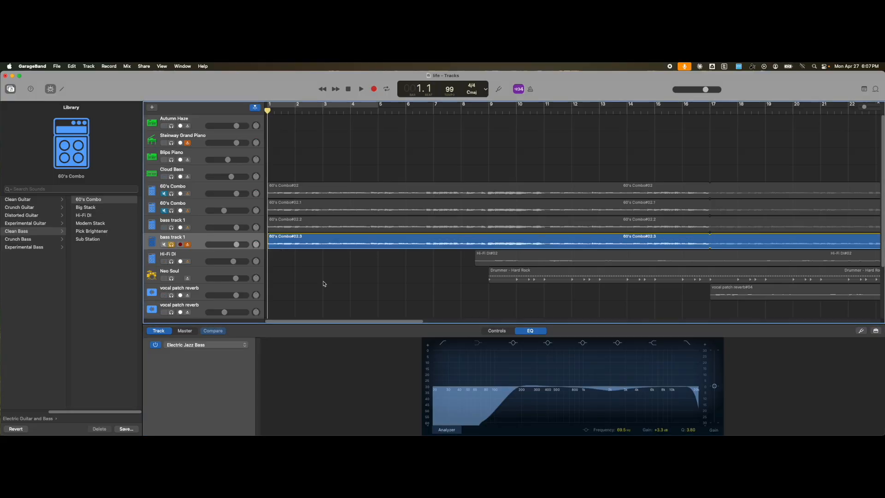
Audition the duplicated bass track 1 with its EQ on, bypassed and on again, and stop playback.
{"action": "left_click", "coordinate": [361, 90]}
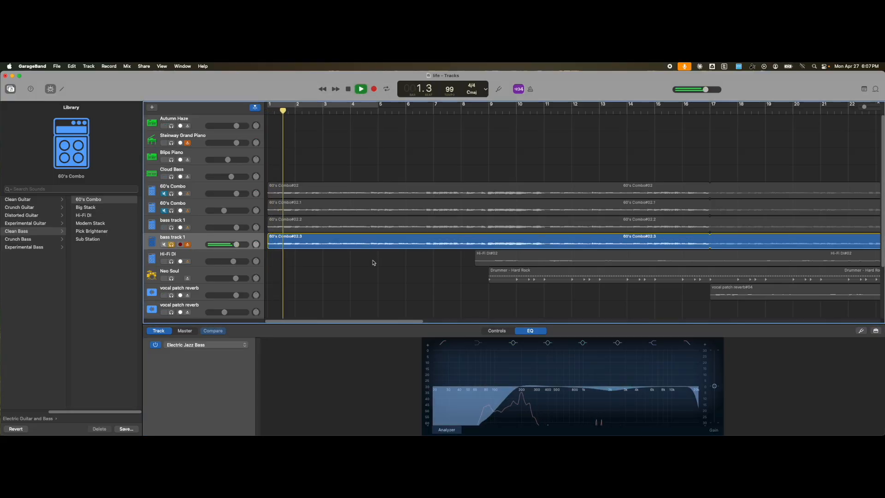
{"action": "left_click", "coordinate": [155, 346]}
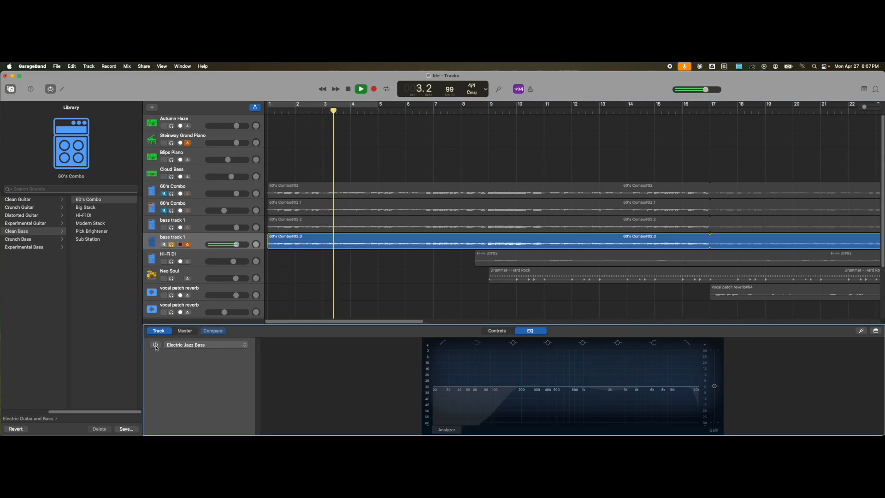
{"action": "left_click", "coordinate": [155, 346]}
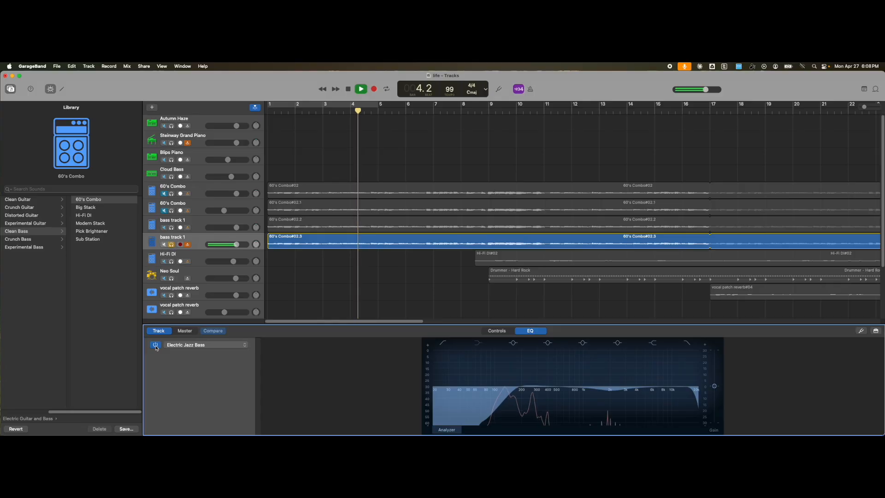
{"action": "left_click", "coordinate": [348, 89]}
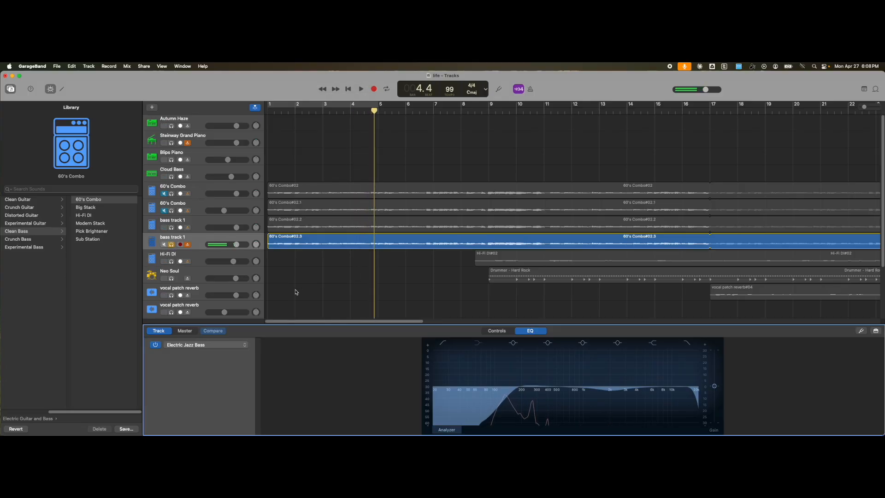
Compare the duplicated bass track 1's plug-ins with the second 60's Combo track's and add Amp Designer to the duplicated bass track 1.
{"action": "left_click", "coordinate": [497, 330]}
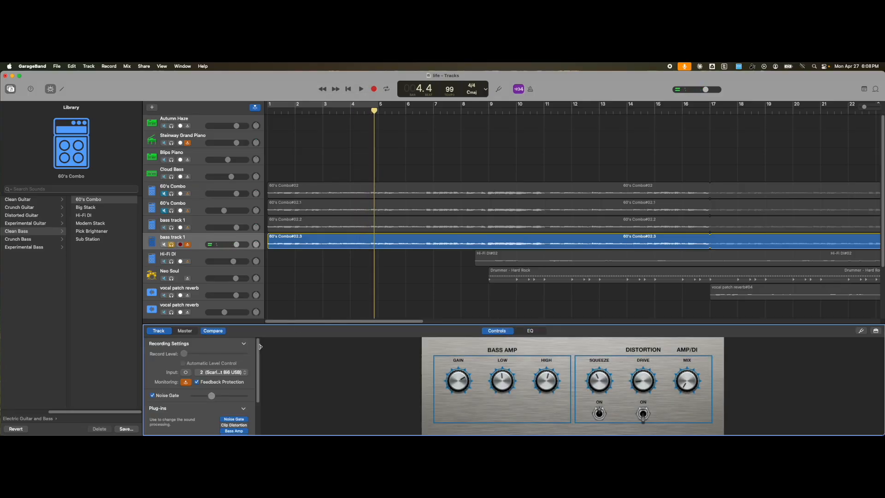
{"action": "scroll", "coordinate": [230, 401], "scroll_direction": "down", "scroll_amount": 3}
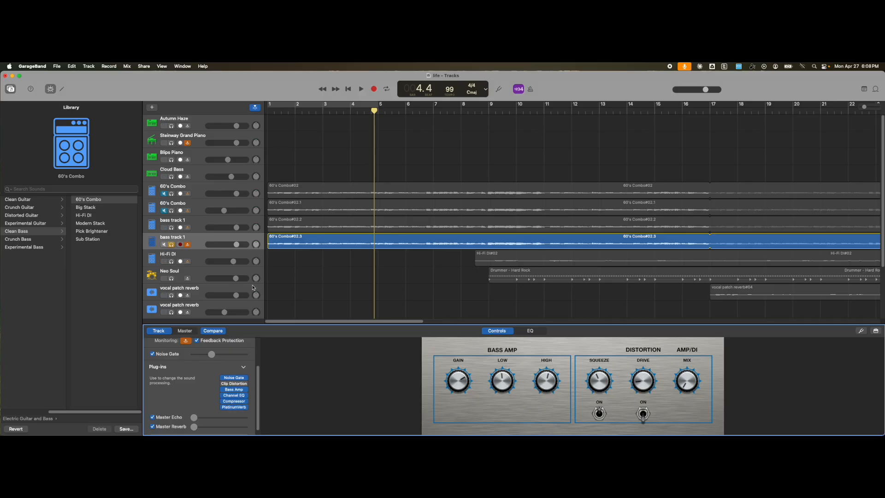
{"action": "left_click", "coordinate": [197, 209]}
{"action": "scroll", "coordinate": [195, 394], "scroll_direction": "down", "scroll_amount": 2}
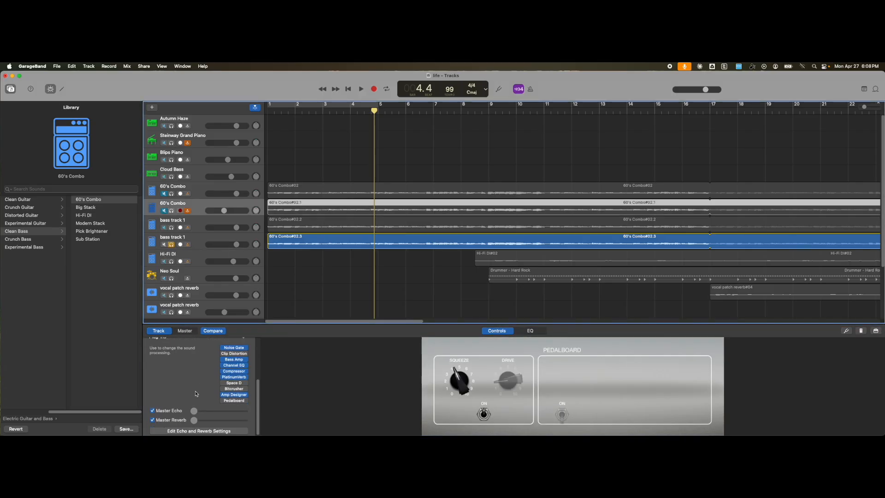
{"action": "mouse_move", "coordinate": [236, 395]}
{"action": "left_click", "coordinate": [201, 244]}
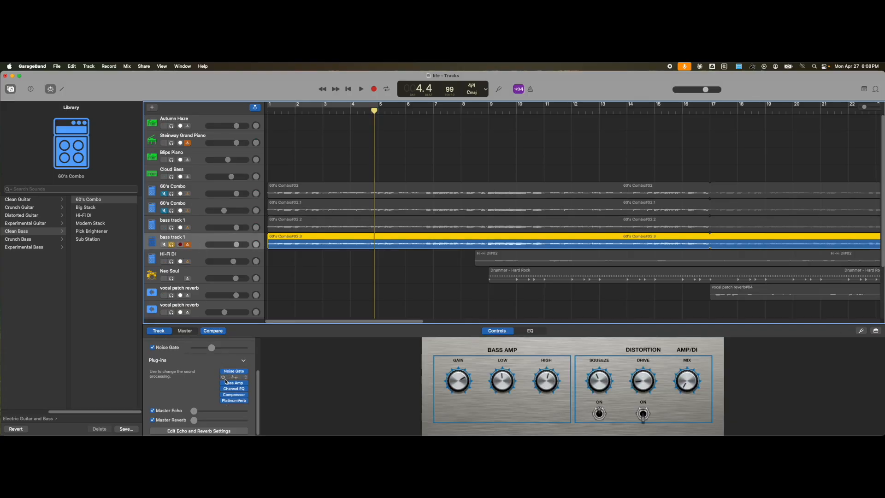
{"action": "left_click", "coordinate": [236, 405]}
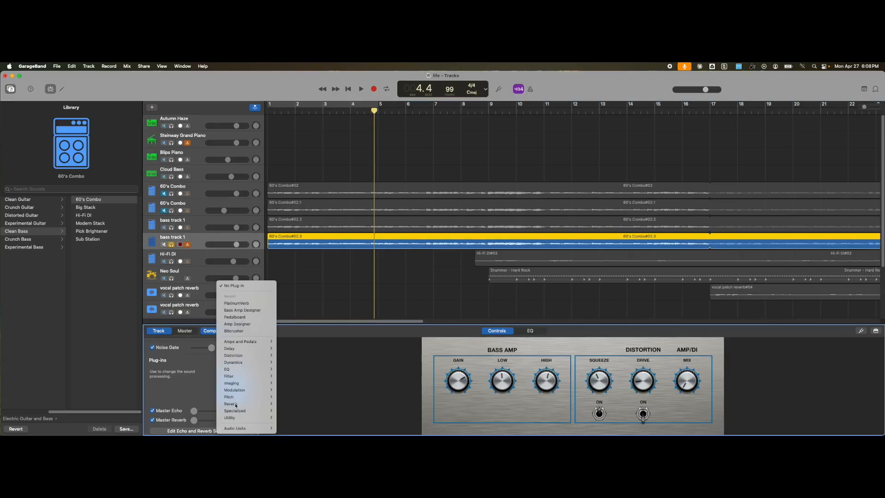
{"action": "mouse_move", "coordinate": [241, 342]}
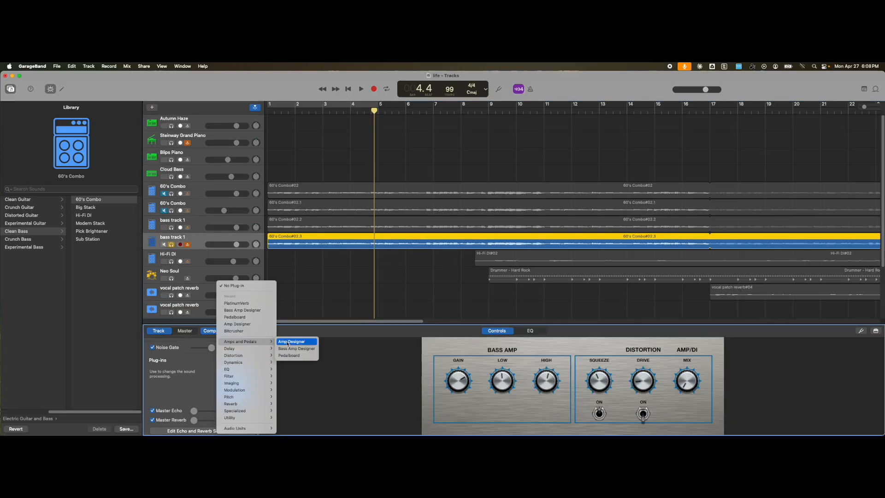
{"action": "left_click", "coordinate": [290, 341]}
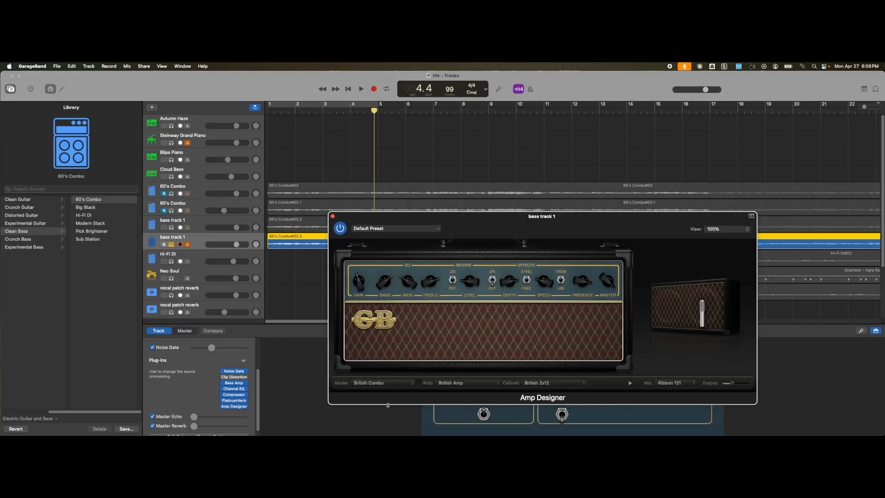
Set the new Amp Designer's model to Small Tweed Combo and move its window clear of the transport controls.
{"action": "left_click", "coordinate": [377, 383]}
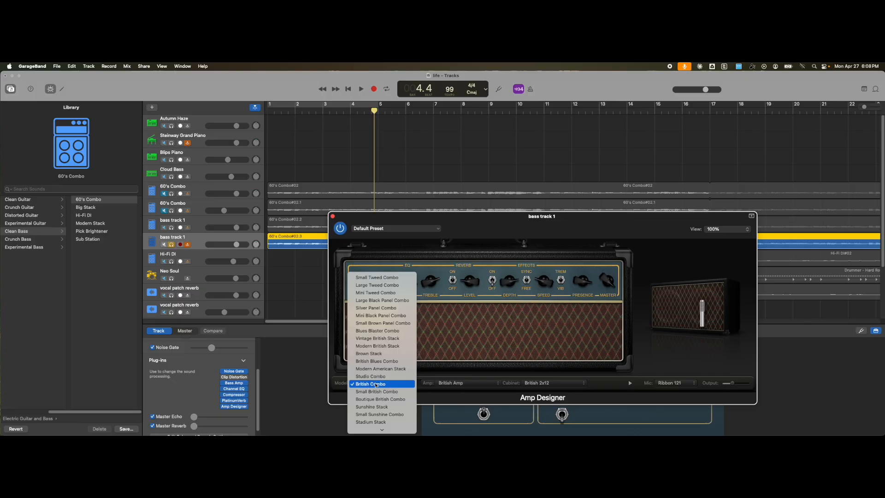
{"action": "left_click", "coordinate": [397, 279]}
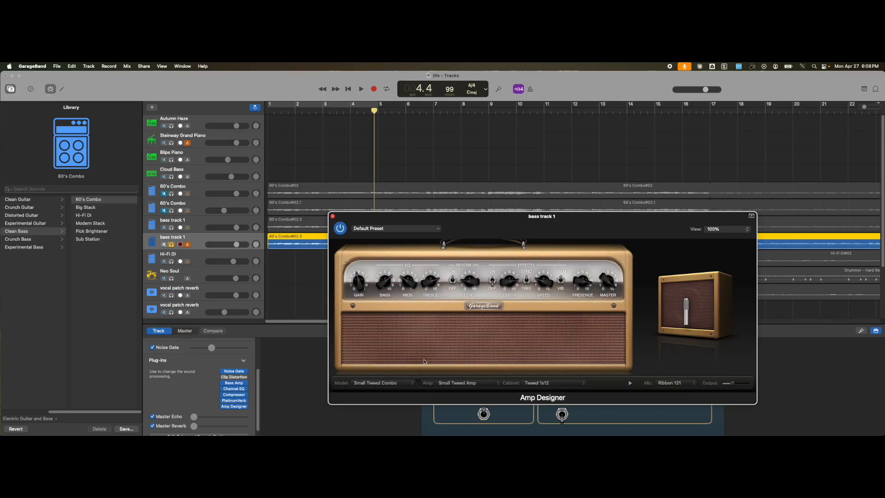
{"action": "left_click_drag", "start_coordinate": [399, 216], "coordinate": [373, 244]}
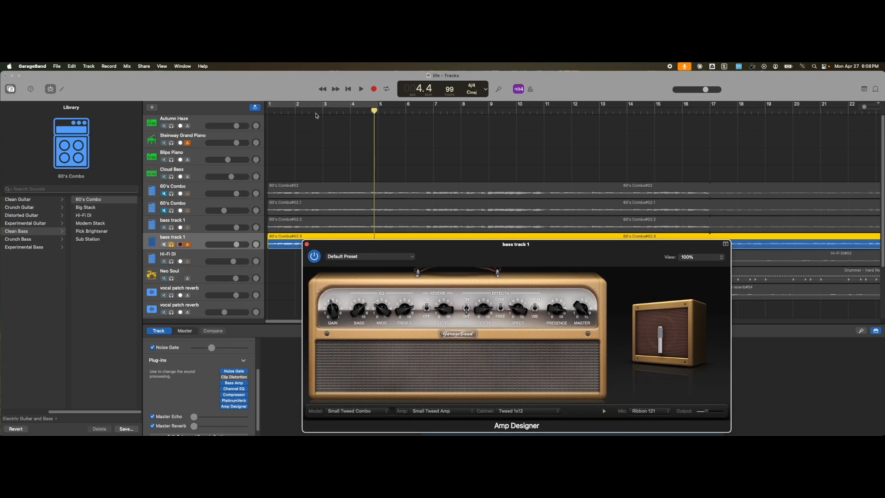
Audition the duplicated bass track 1 from the start with Amp Designer alternately bypassed and enabled, leave it enabled, and stop playback.
{"action": "left_click", "coordinate": [348, 89]}
{"action": "key", "text": "space"}
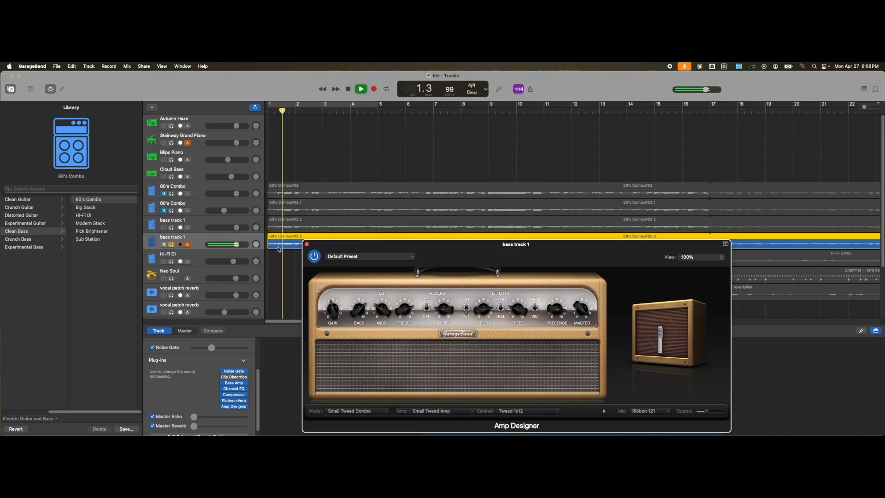
{"action": "left_click", "coordinate": [314, 256]}
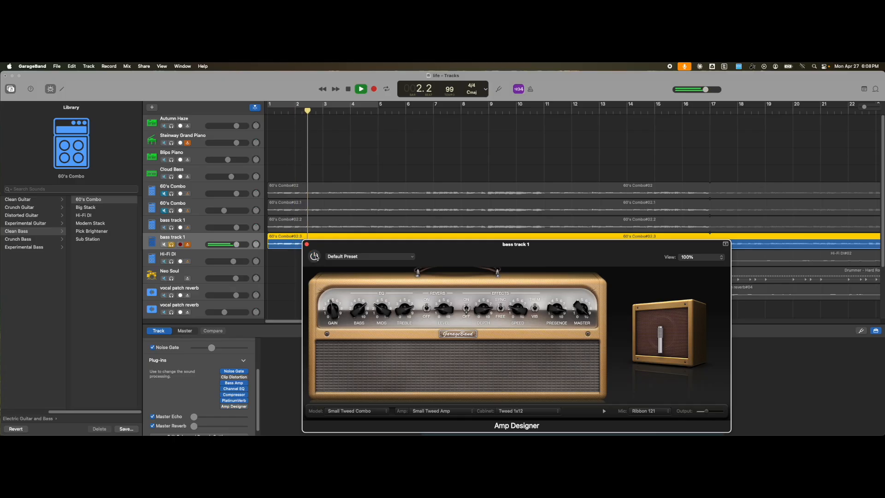
{"action": "left_click", "coordinate": [315, 256]}
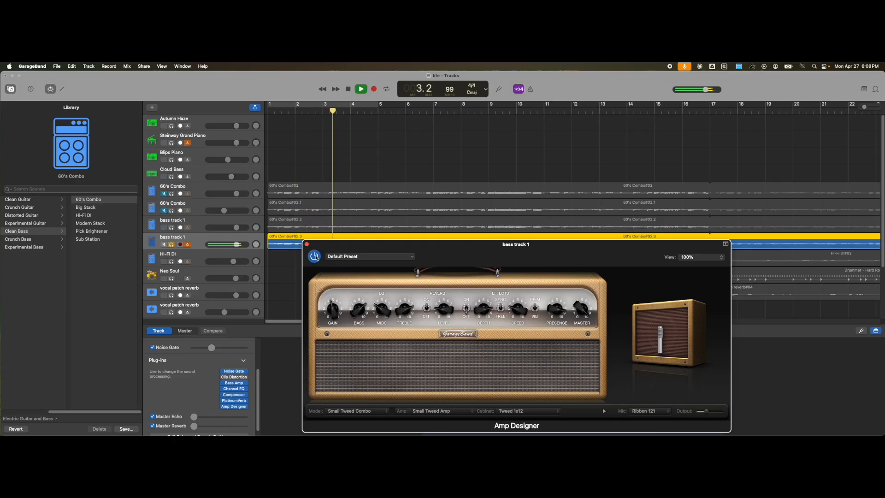
{"action": "left_click", "coordinate": [315, 257]}
{"action": "left_click", "coordinate": [316, 257]}
{"action": "left_click", "coordinate": [348, 89]}
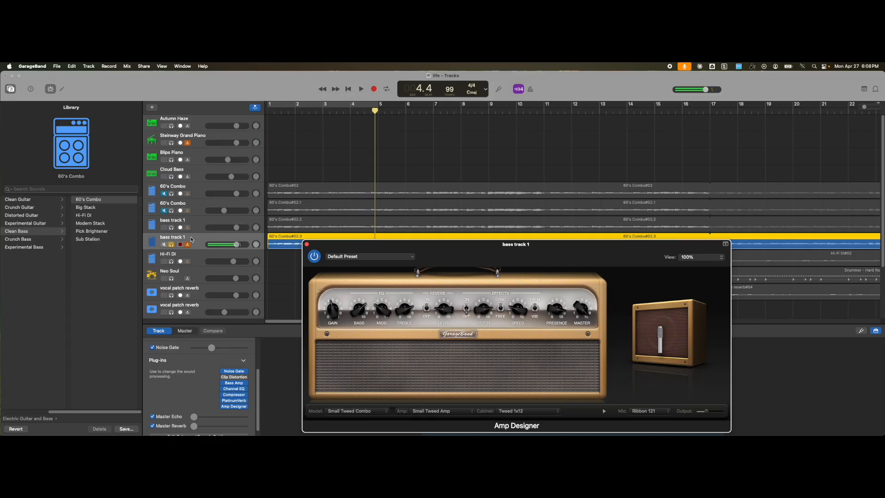
Check the second 60's Combo track's Amp Designer settings and adjust the duplicated bass track 1's Amp Designer gain to match.
{"action": "left_click", "coordinate": [199, 212]}
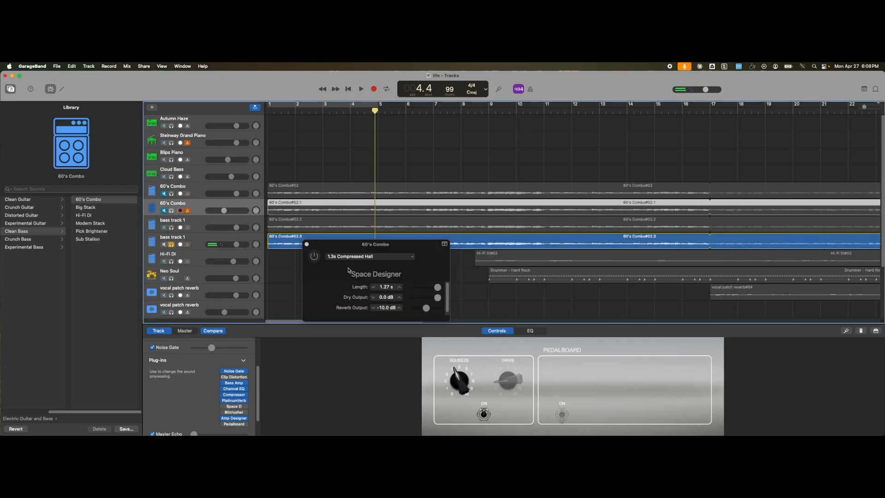
{"action": "left_click", "coordinate": [306, 245]}
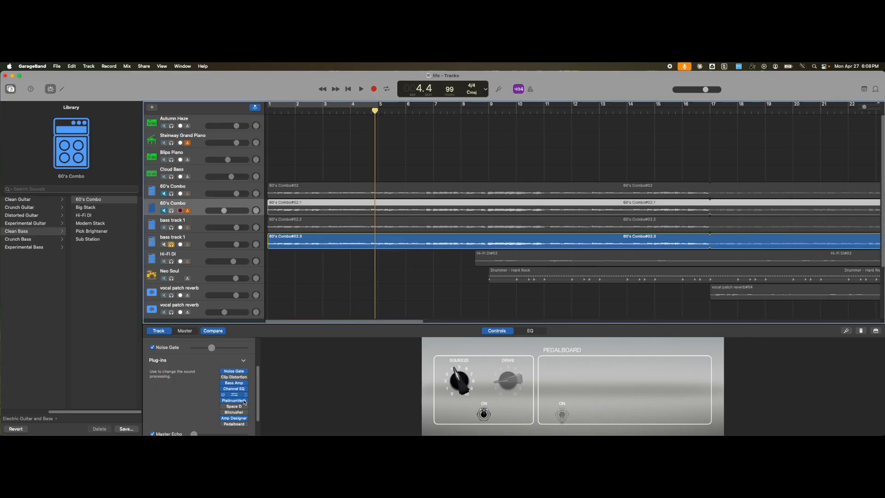
{"action": "left_click", "coordinate": [233, 418]}
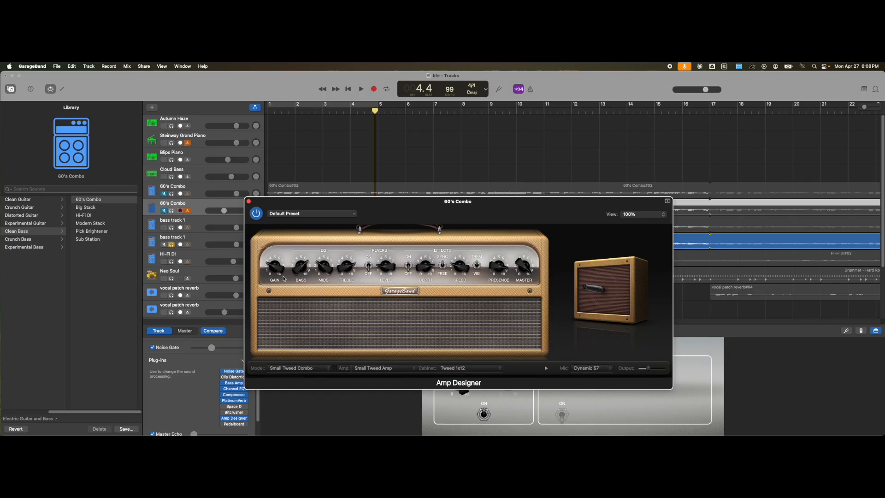
{"action": "left_click", "coordinate": [248, 202]}
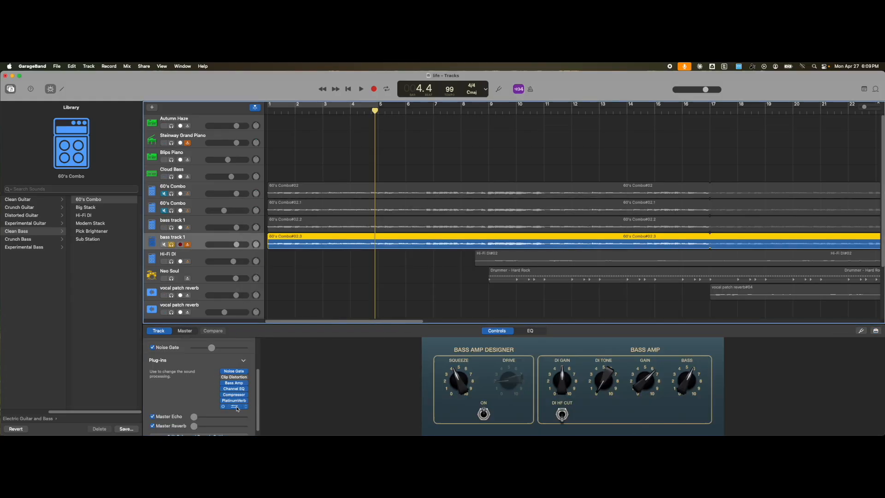
{"action": "left_click", "coordinate": [235, 406]}
{"action": "left_click_drag", "start_coordinate": [353, 286], "coordinate": [360, 296]}
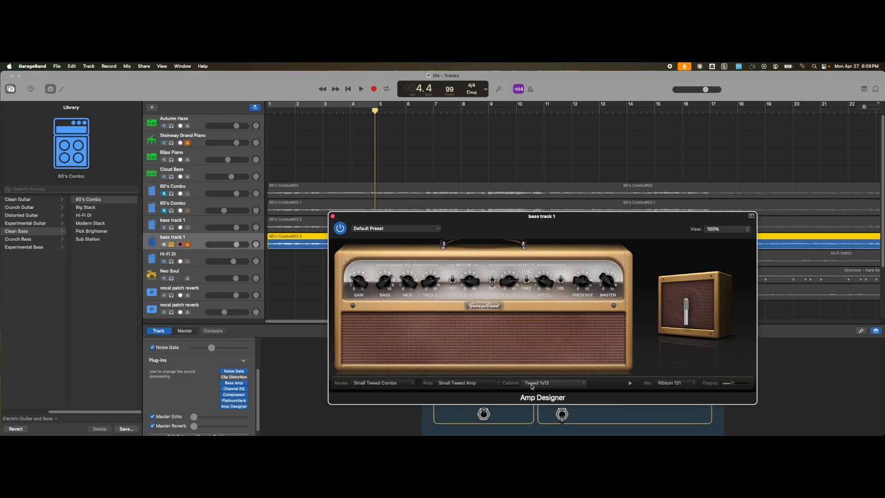
Switch the duplicated bass track 1's Amp Designer microphone to Dynamic 57 while auditioning from the start, and stop playback.
{"action": "left_click", "coordinate": [676, 383]}
{"action": "left_click", "coordinate": [677, 384]}
{"action": "left_click", "coordinate": [348, 89]}
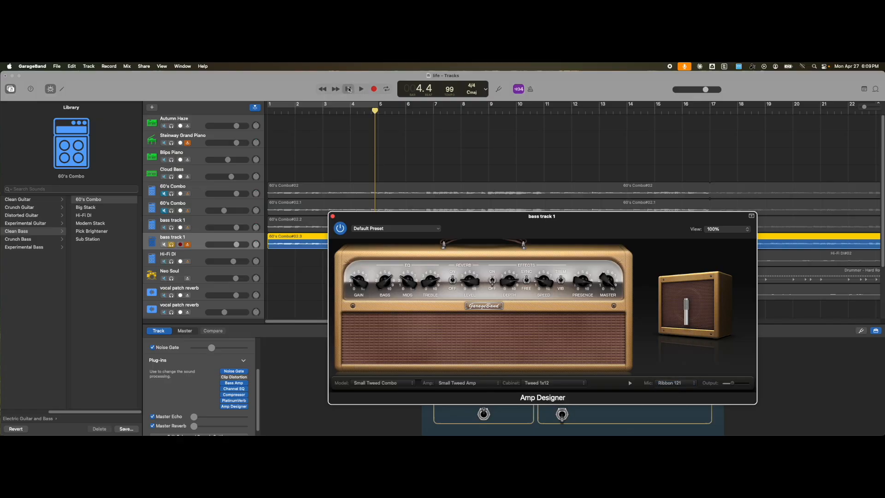
{"action": "key", "text": "space"}
{"action": "left_click", "coordinate": [680, 384]}
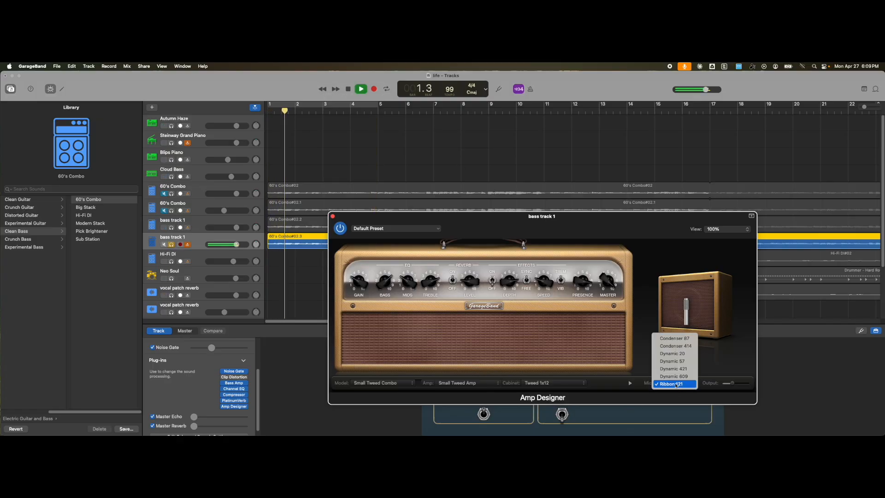
{"action": "left_click", "coordinate": [690, 364]}
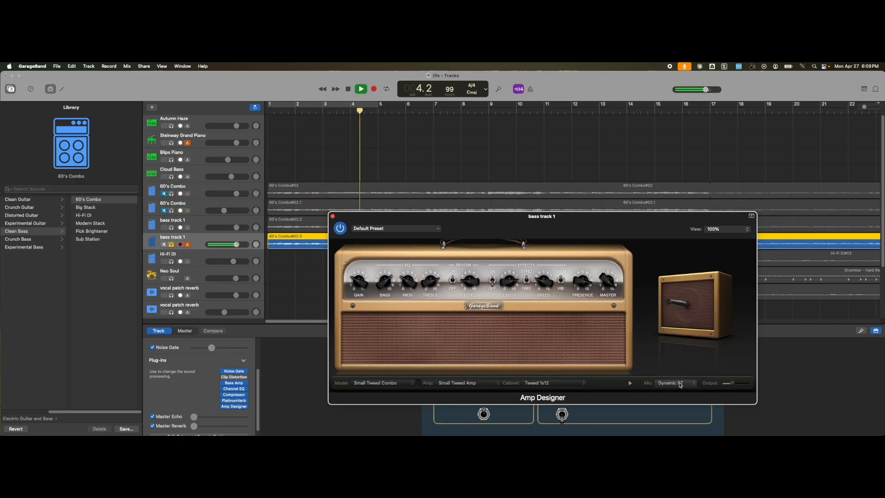
{"action": "key", "text": "space"}
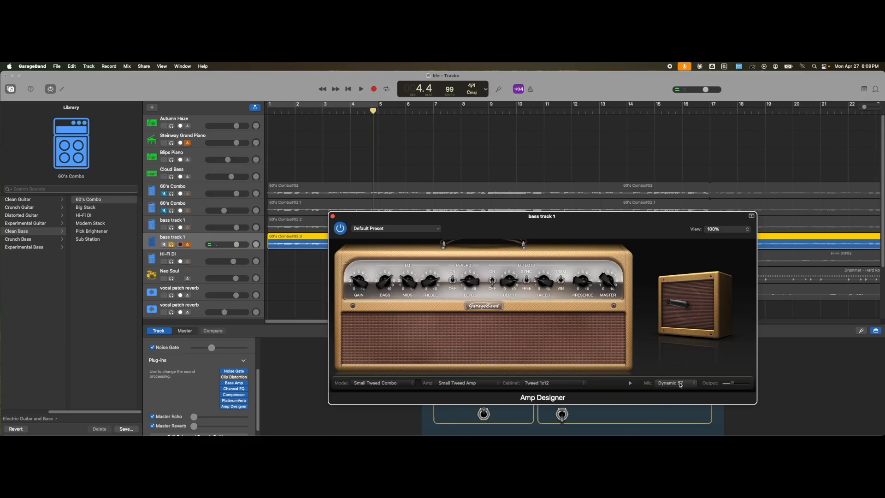
Try the Ribbon 121 microphone while auditioning from the start, stop playback, restore Dynamic 57, and close Amp Designer.
{"action": "key", "text": "Return"}
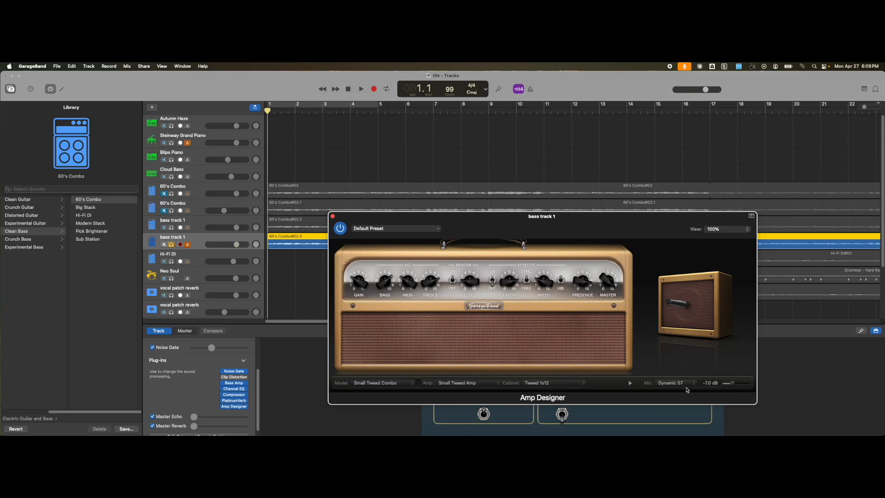
{"action": "key", "text": "space"}
{"action": "left_click", "coordinate": [676, 386]}
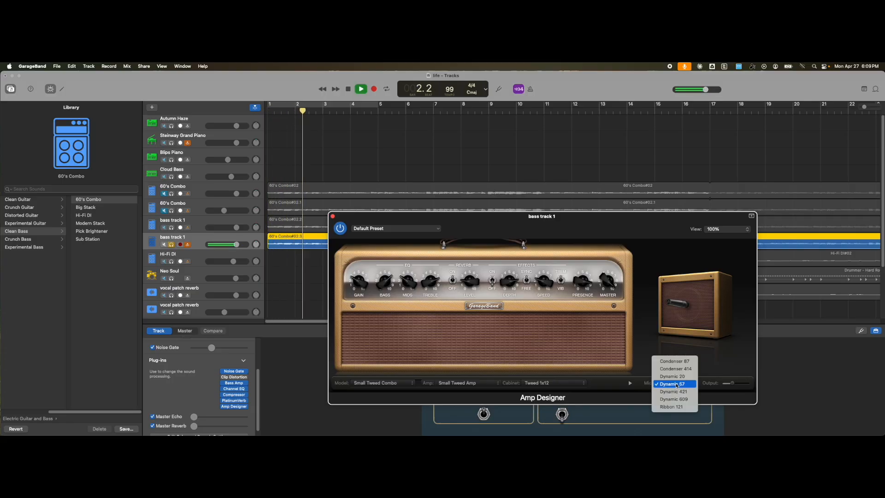
{"action": "left_click", "coordinate": [674, 407]}
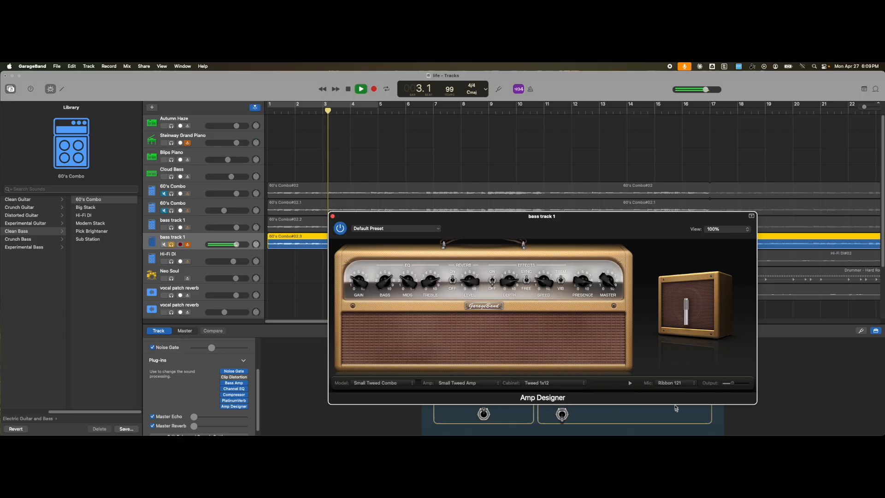
{"action": "key", "text": "space"}
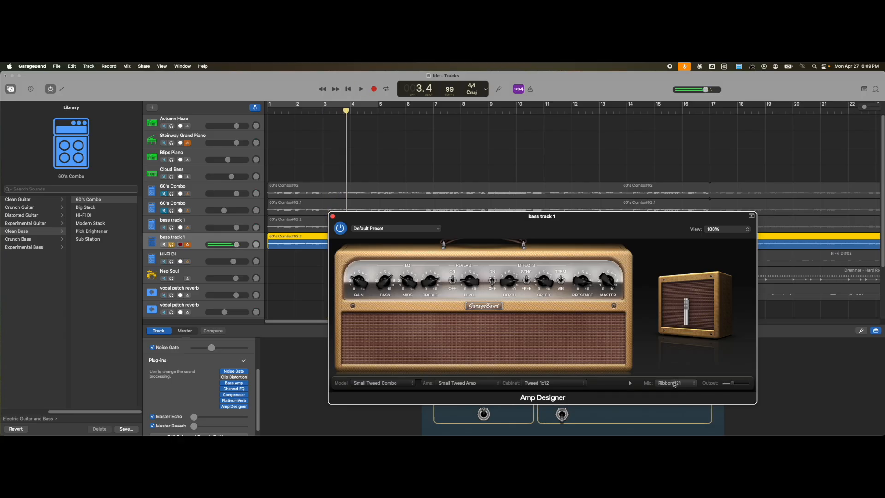
{"action": "left_click", "coordinate": [674, 383]}
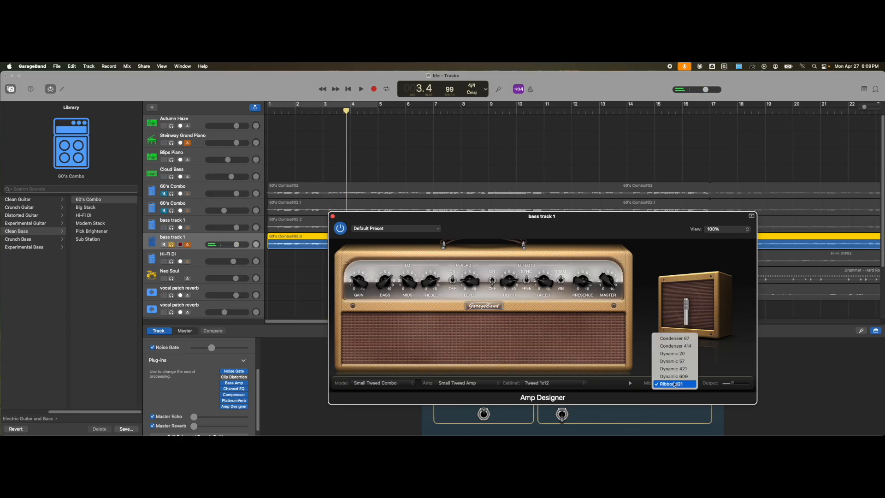
{"action": "left_click", "coordinate": [672, 361]}
{"action": "left_click", "coordinate": [671, 384]}
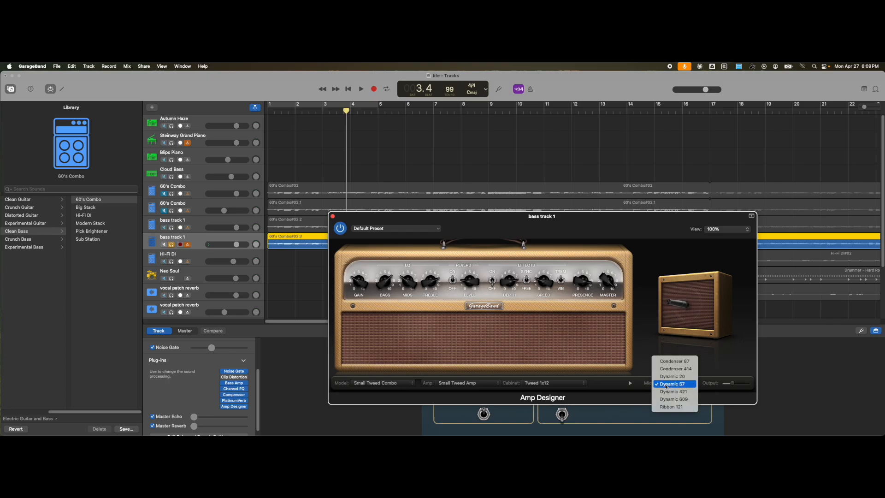
{"action": "left_click", "coordinate": [656, 336]}
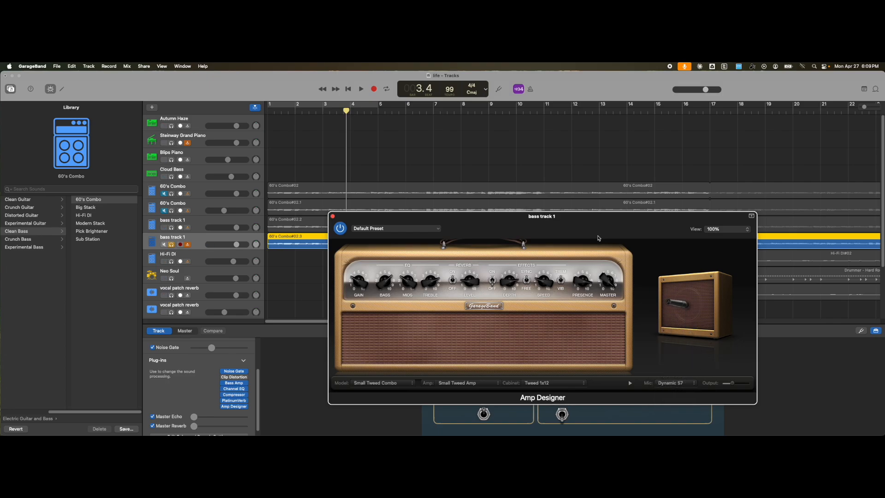
{"action": "left_click", "coordinate": [332, 216]}
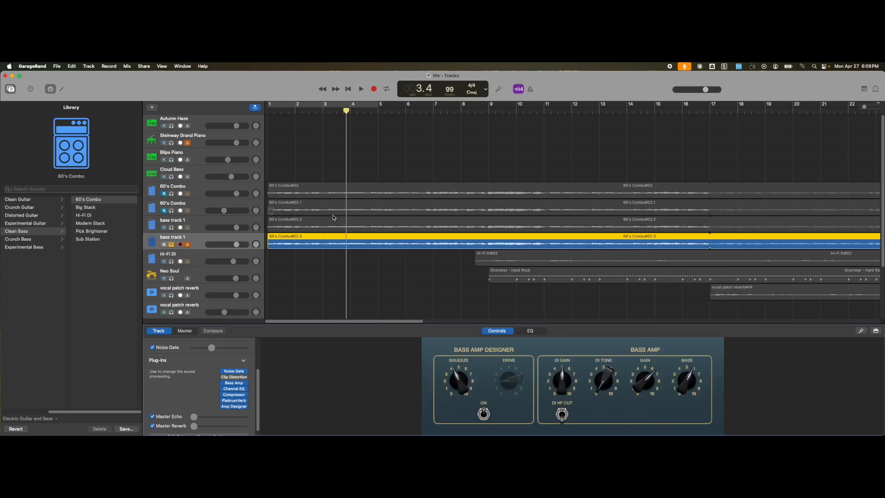
Solo the original bass track 1 alongside its duplicate and compare playback from the start with the duplicate muted and unmuted.
{"action": "left_click", "coordinate": [173, 229]}
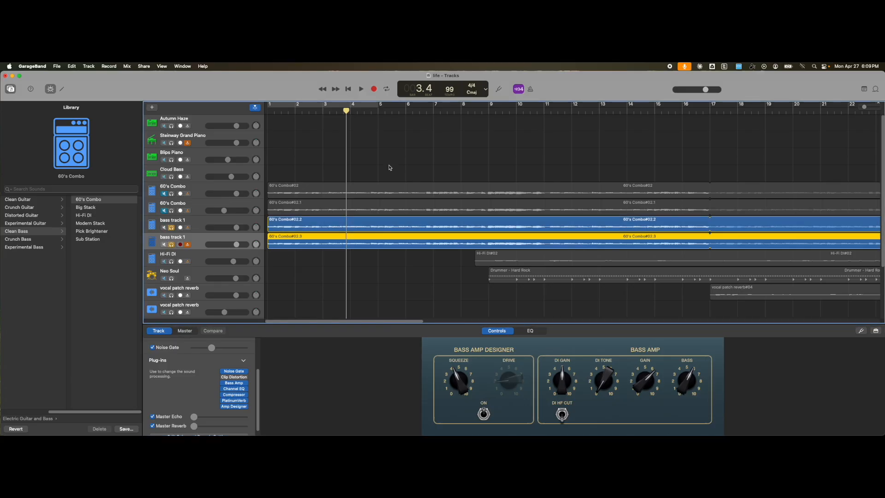
{"action": "left_click", "coordinate": [347, 89]}
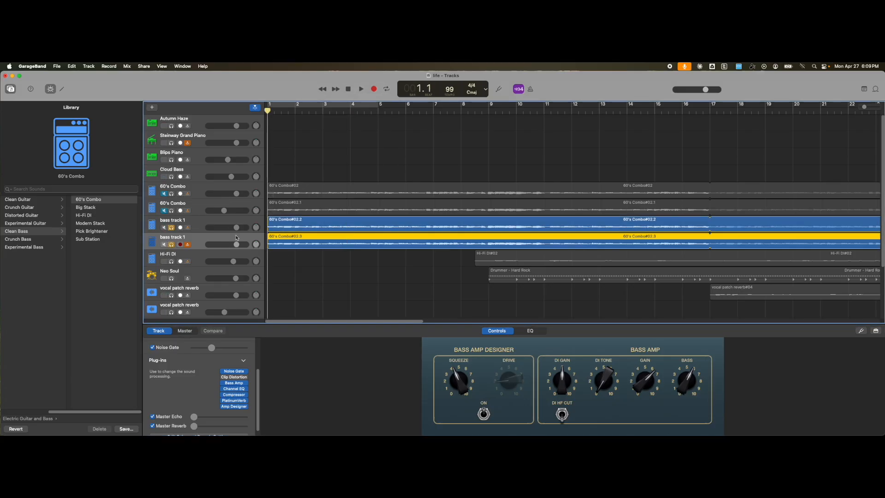
{"action": "left_click", "coordinate": [164, 244]}
{"action": "left_click", "coordinate": [361, 90]}
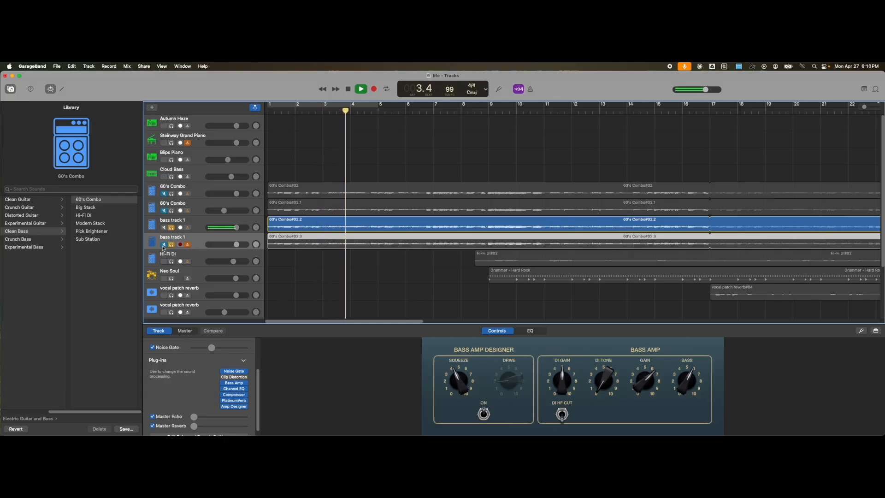
{"action": "left_click", "coordinate": [310, 233]}
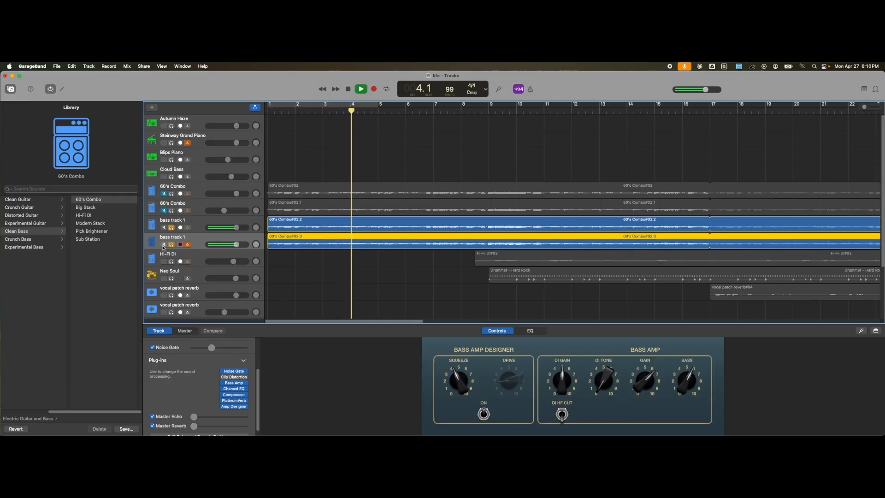
{"action": "left_click", "coordinate": [349, 93]}
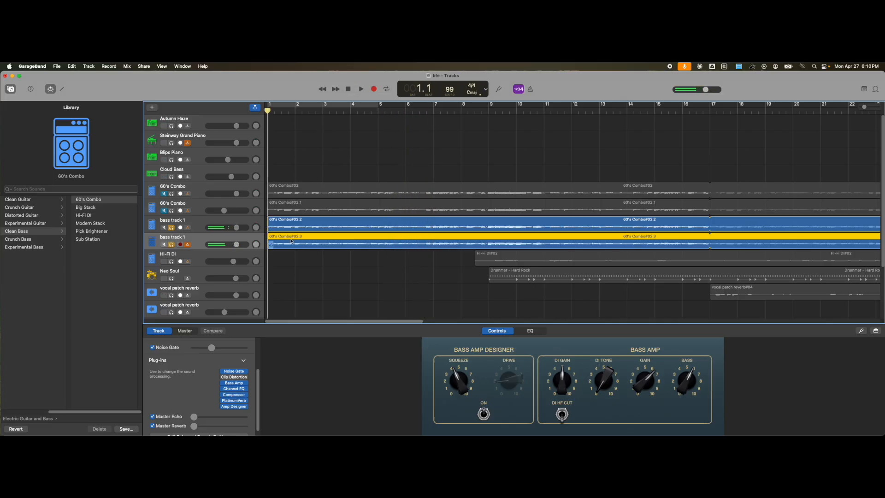
Lower the duplicated bass track 1's volume to about -8.8 dB, audition the two layered tracks from the start, and stop playback.
{"action": "mouse_move", "coordinate": [240, 247]}
{"action": "left_mouse_down"}
{"action": "mouse_move", "coordinate": [213, 245]}
{"action": "mouse_move", "coordinate": [223, 244]}
{"action": "left_mouse_up"}
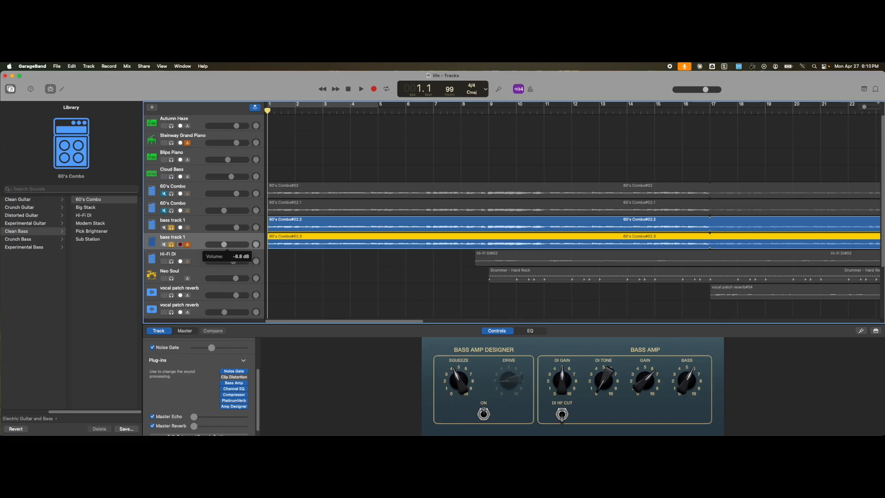
{"action": "left_click_drag", "start_coordinate": [224, 244], "coordinate": [224, 245]}
{"action": "left_click", "coordinate": [361, 89]}
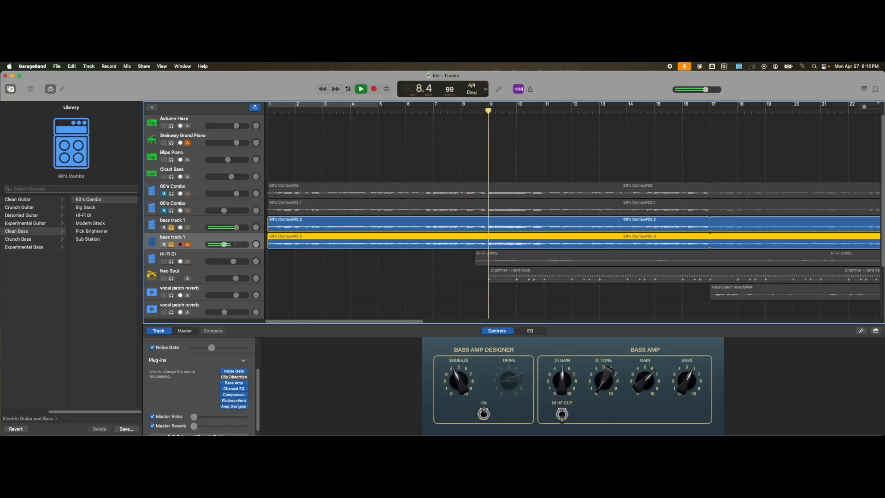
{"action": "key", "text": "space"}
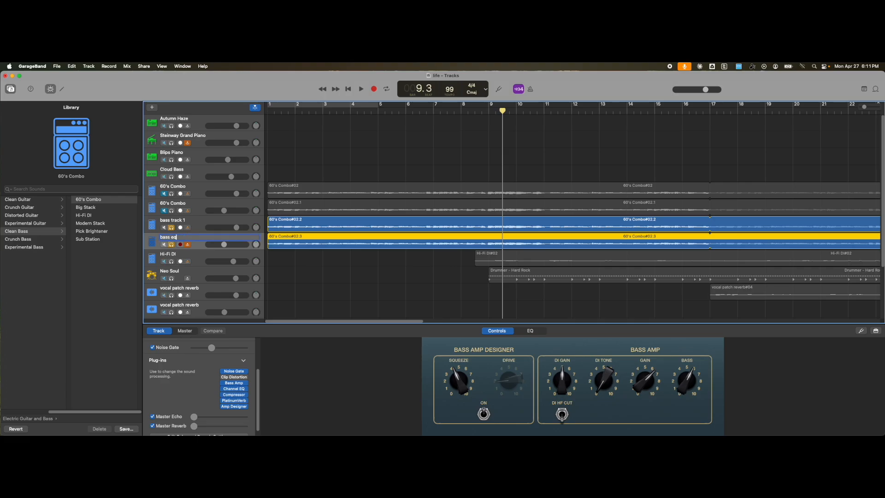
Rename the duplicated bass track 1 as bass eq high and the original bass track 1 as bass eq low.
{"action": "double_click", "coordinate": [177, 220]}
{"action": "type", "text": "bass eq"}
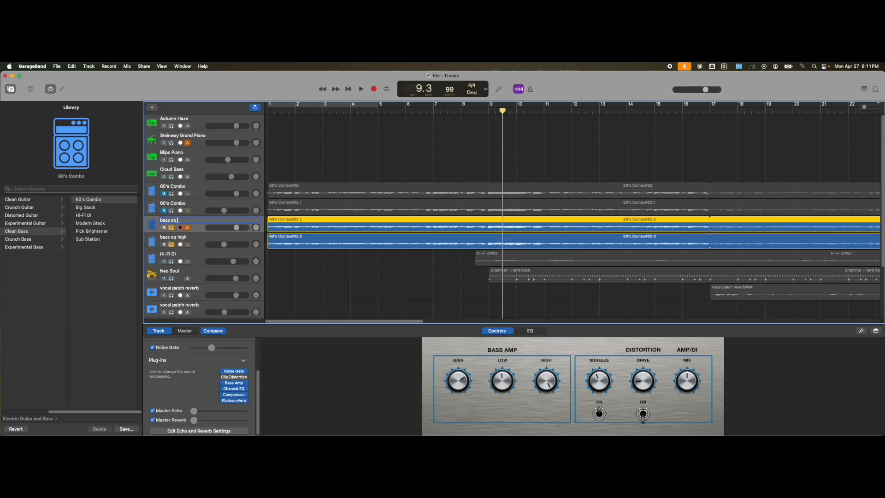
{"action": "scroll", "coordinate": [572, 211], "scroll_direction": "right", "scroll_amount": 3}
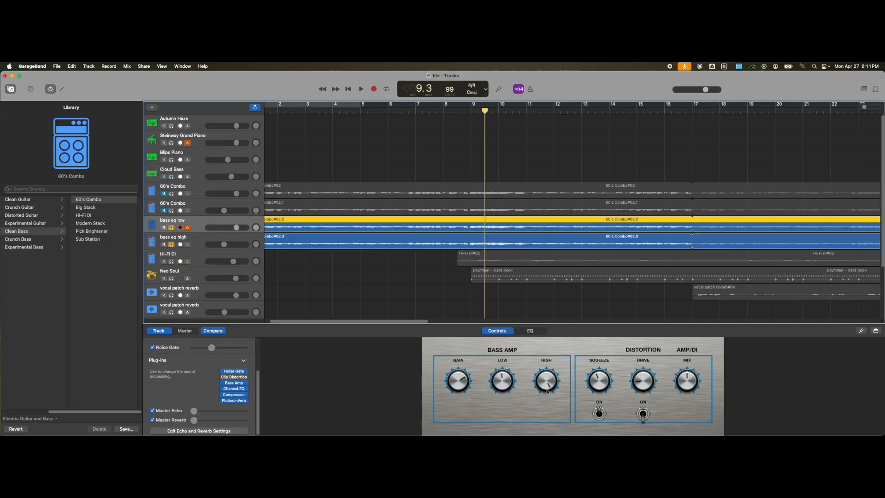
Show the bass eq low track's EQ and save the track's sound as a user patch named bass eq low.
{"action": "left_click", "coordinate": [539, 332]}
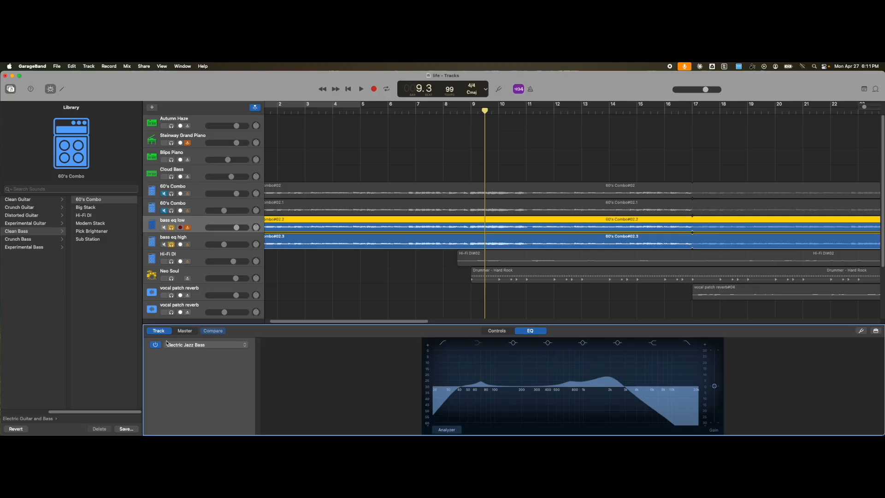
{"action": "left_click", "coordinate": [240, 348]}
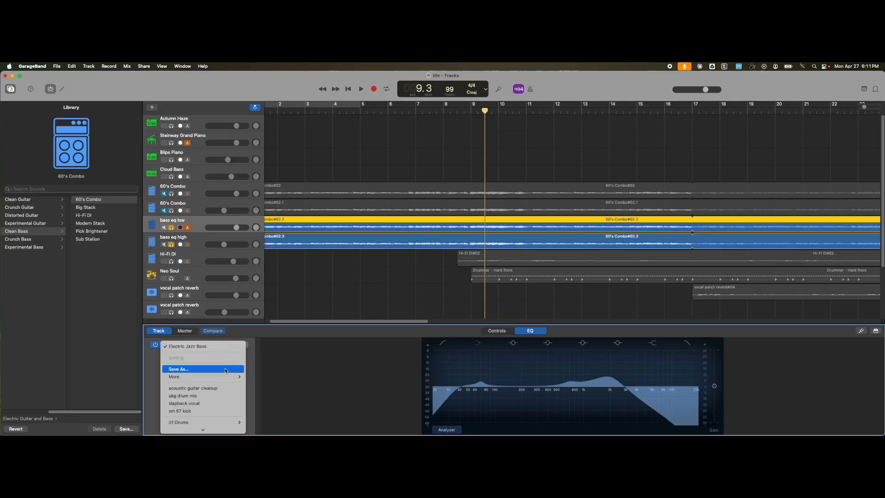
{"action": "left_click", "coordinate": [291, 359]}
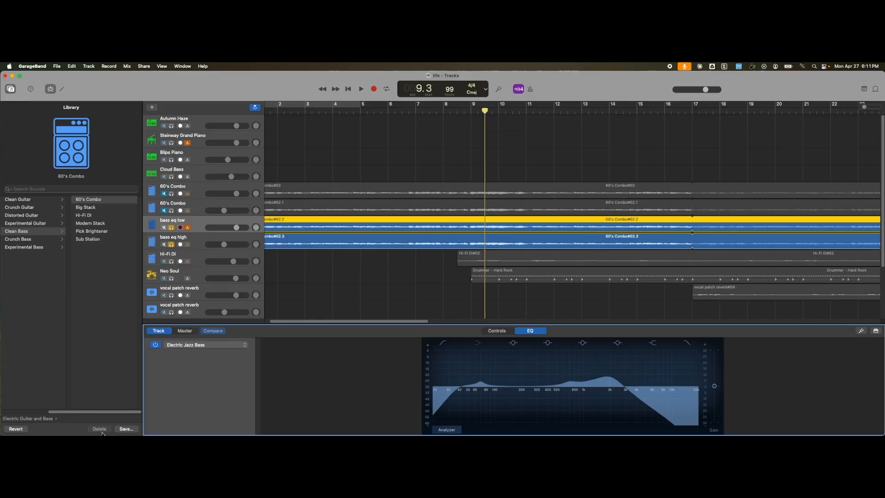
{"action": "left_click", "coordinate": [125, 429]}
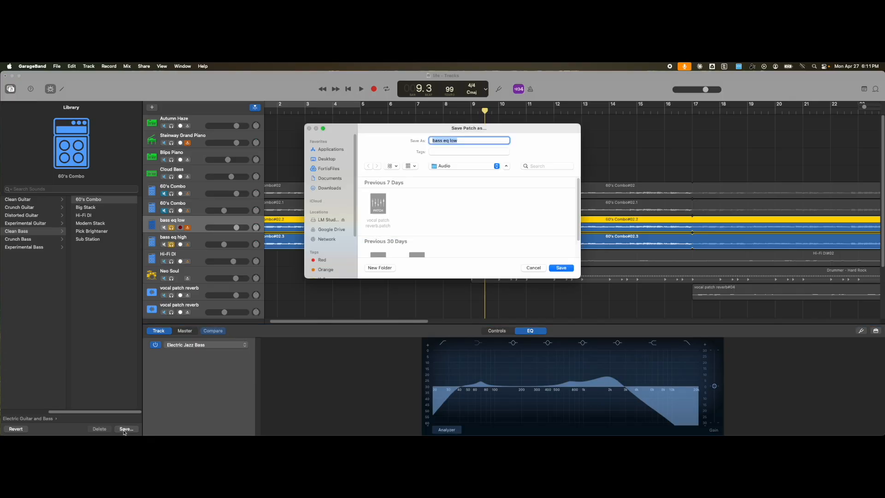
{"action": "left_click_drag", "start_coordinate": [382, 131], "coordinate": [304, 190]}
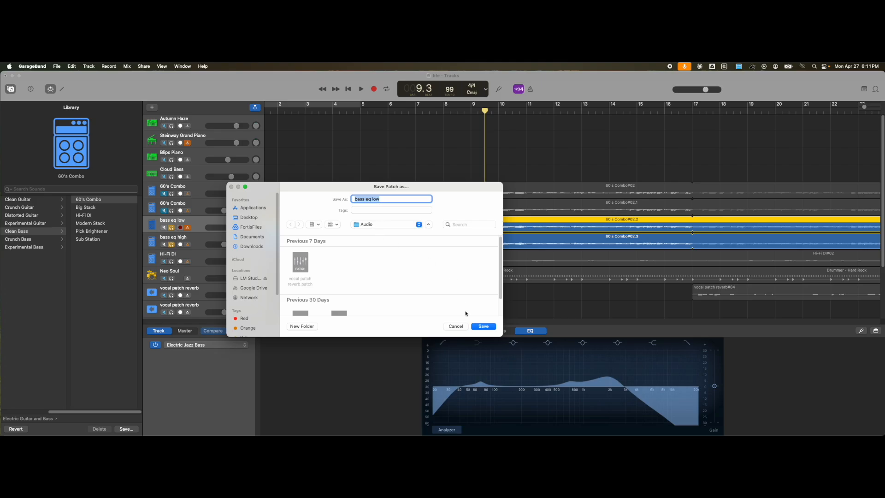
{"action": "left_click", "coordinate": [482, 326]}
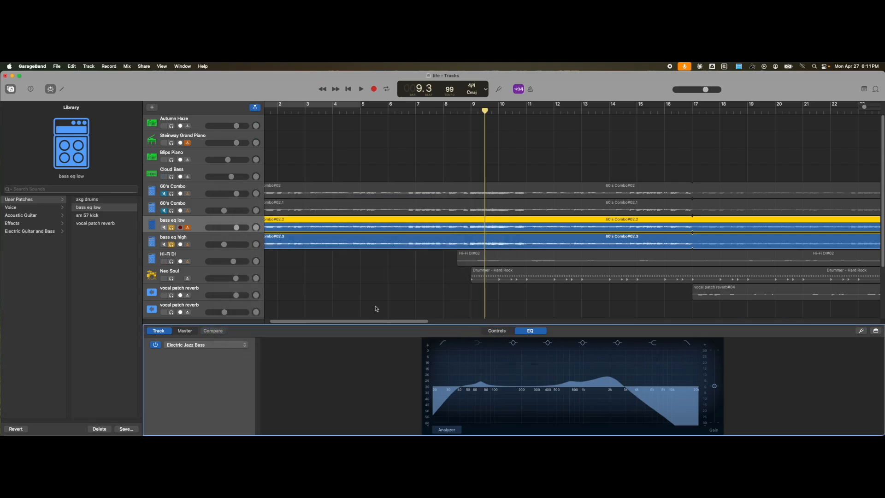
Save the bass eq high track's sound as a user patch named bass eq high.
{"action": "left_click", "coordinate": [213, 248]}
{"action": "left_click", "coordinate": [122, 428]}
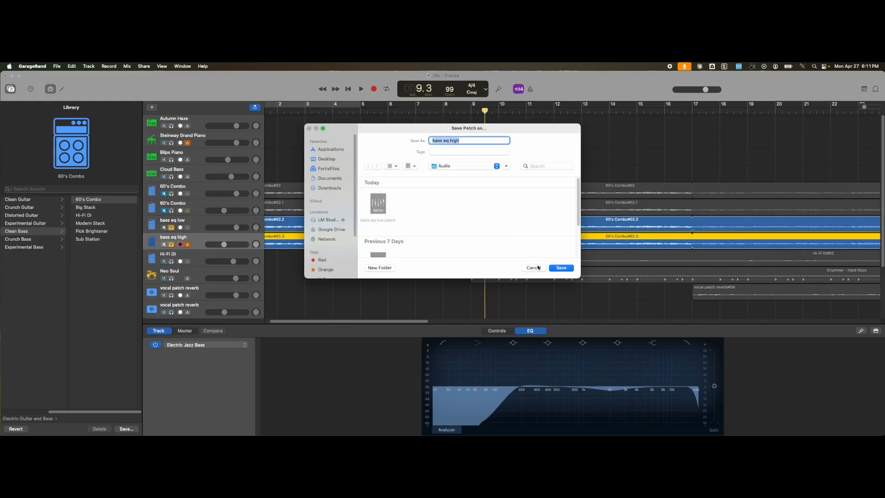
{"action": "left_click", "coordinate": [556, 267]}
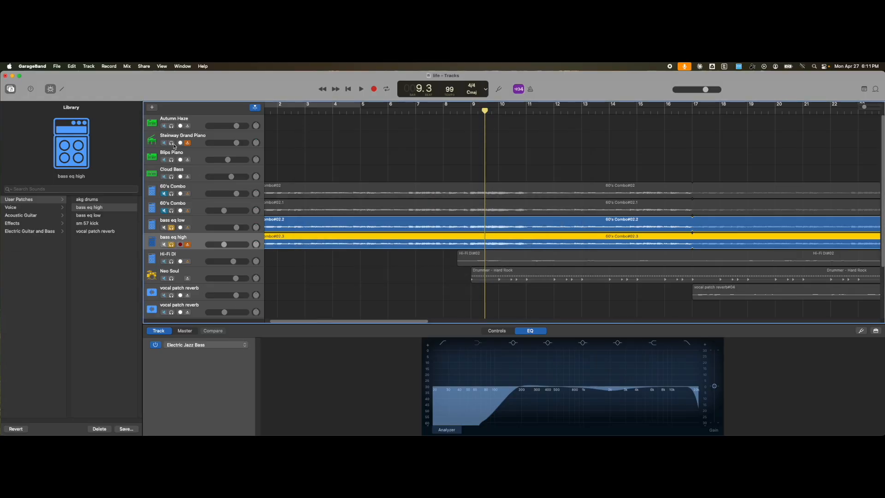
Add a new audio track below bass eq high and paste a copy of the bass eq high region onto it.
{"action": "left_click", "coordinate": [151, 107]}
{"action": "left_click", "coordinate": [575, 331]}
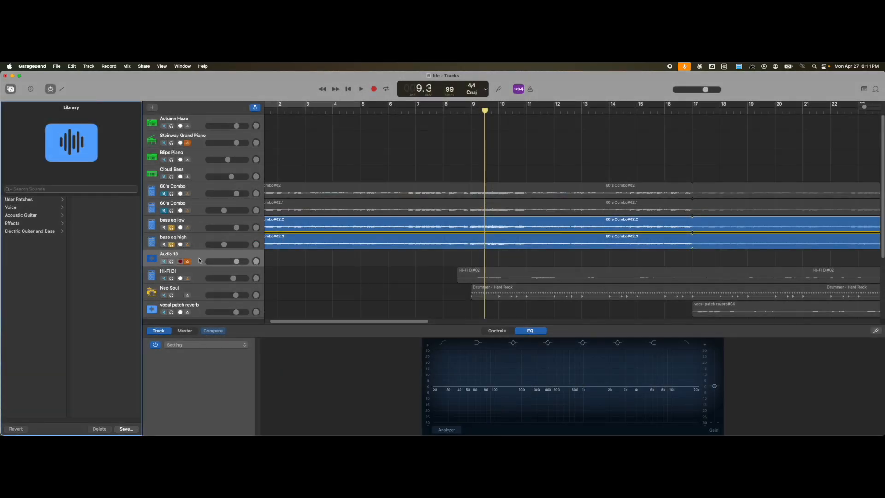
{"action": "left_click", "coordinate": [278, 238]}
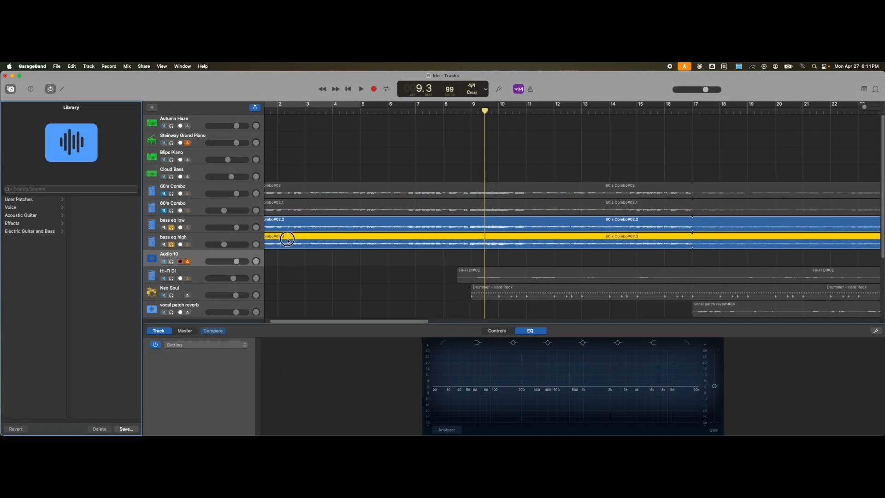
{"action": "left_click", "coordinate": [211, 255]}
{"action": "right_click", "coordinate": [302, 247]}
{"action": "left_click", "coordinate": [277, 262]}
{"action": "right_click", "coordinate": [277, 259]}
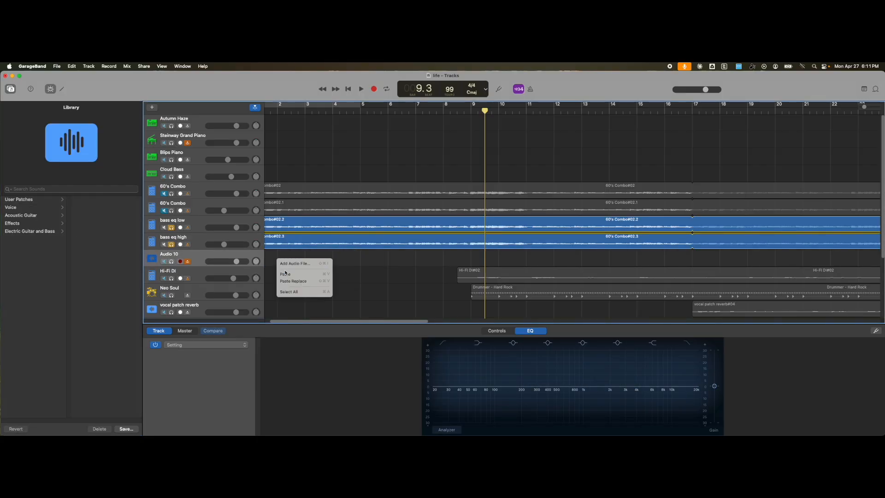
{"action": "left_click", "coordinate": [285, 273]}
Solo only the new audio track, return the playhead to the start, and move the pasted bass region to bar 1.
{"action": "left_click", "coordinate": [171, 244]}
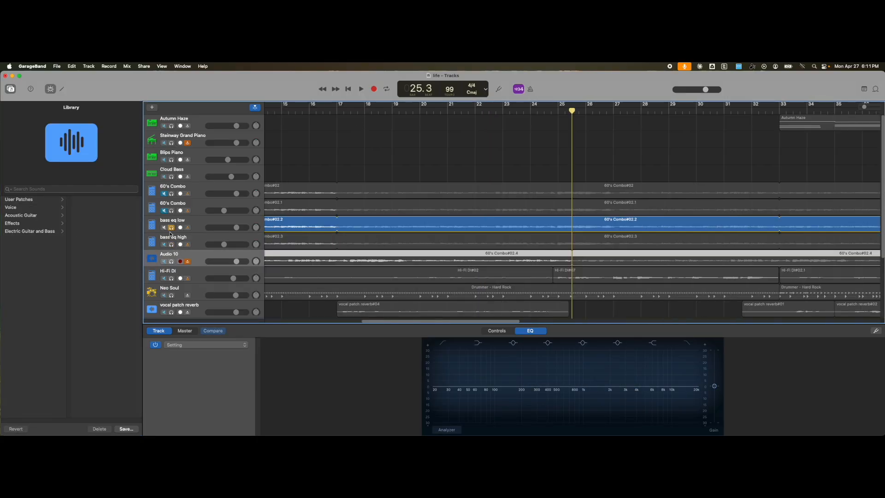
{"action": "left_click", "coordinate": [171, 228]}
{"action": "left_click", "coordinate": [171, 262]}
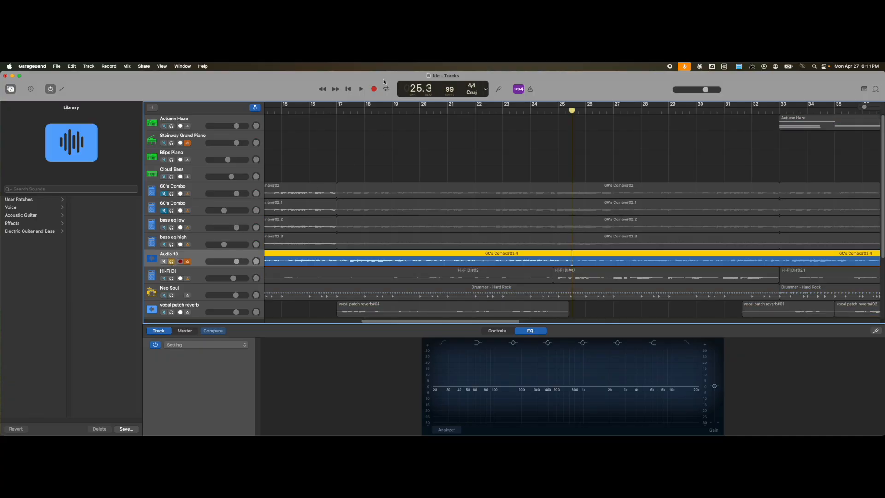
{"action": "left_click", "coordinate": [348, 89]}
{"action": "left_click_drag", "start_coordinate": [530, 258], "coordinate": [298, 260]}
Apply the bass eq high user patch to the new audio track during playback, stop, and view the track's controls and plug-ins.
{"action": "key", "text": "space"}
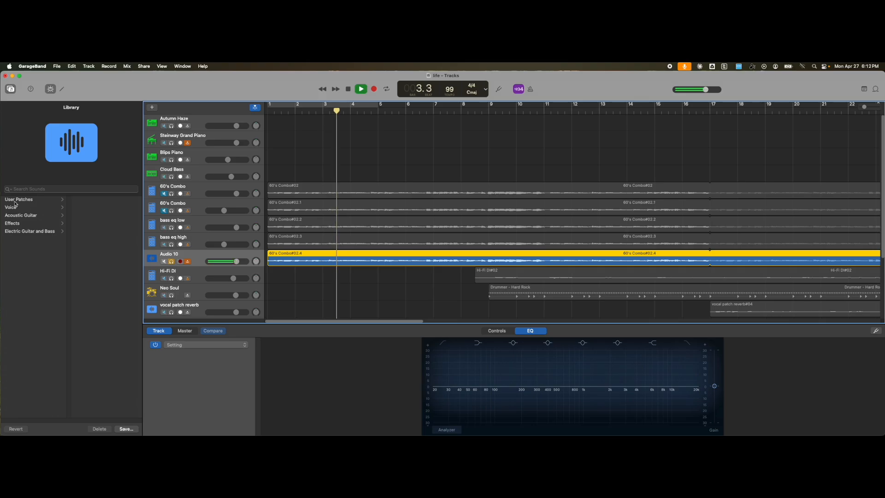
{"action": "left_click", "coordinate": [10, 89]}
{"action": "left_click", "coordinate": [10, 89]}
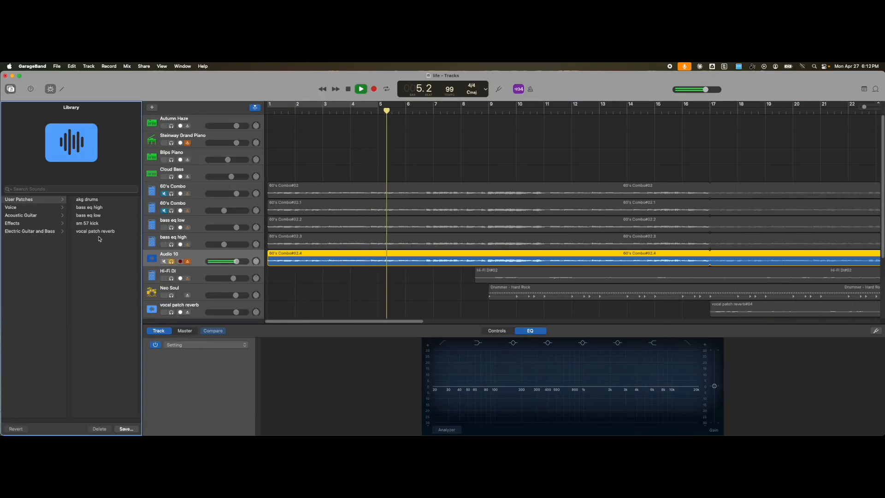
{"action": "left_click", "coordinate": [99, 208]}
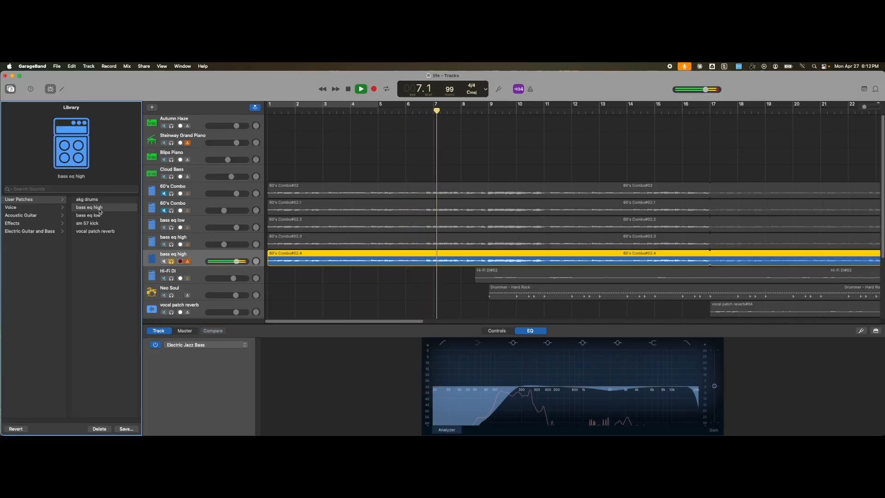
{"action": "key", "text": "space"}
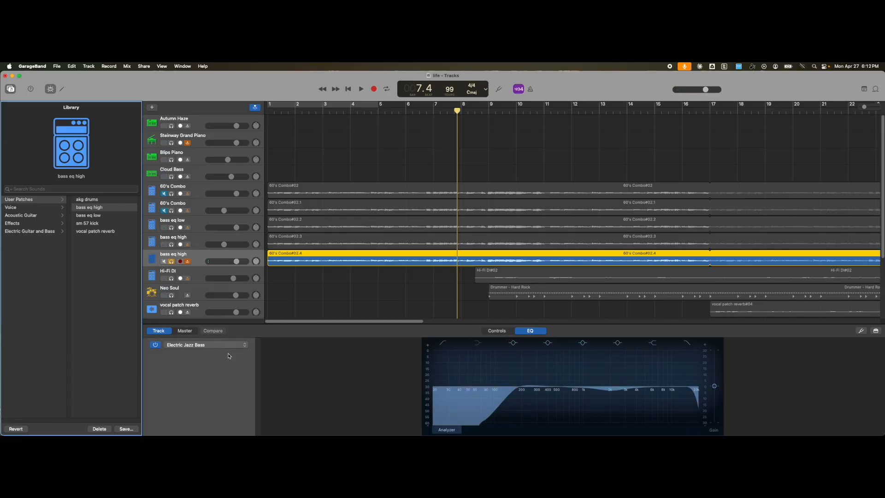
{"action": "left_click", "coordinate": [507, 330]}
{"action": "scroll", "coordinate": [234, 392], "scroll_direction": "down", "scroll_amount": 5}
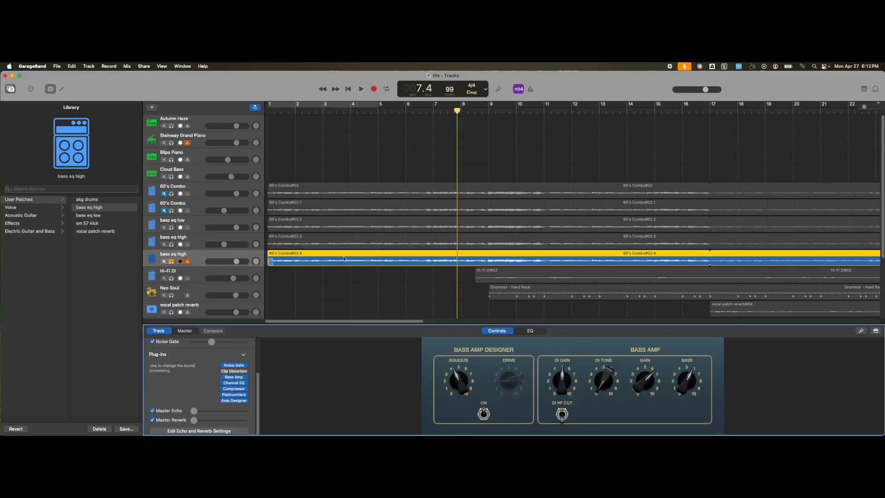
{"action": "left_click", "coordinate": [346, 282]}
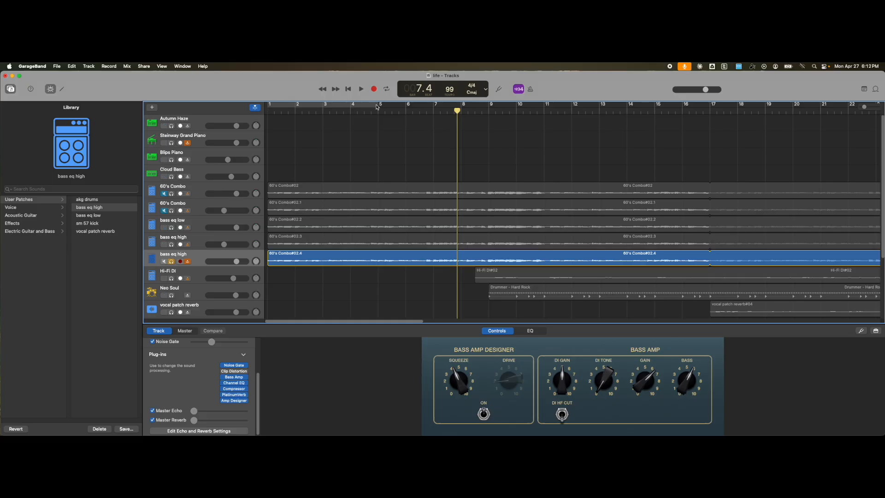